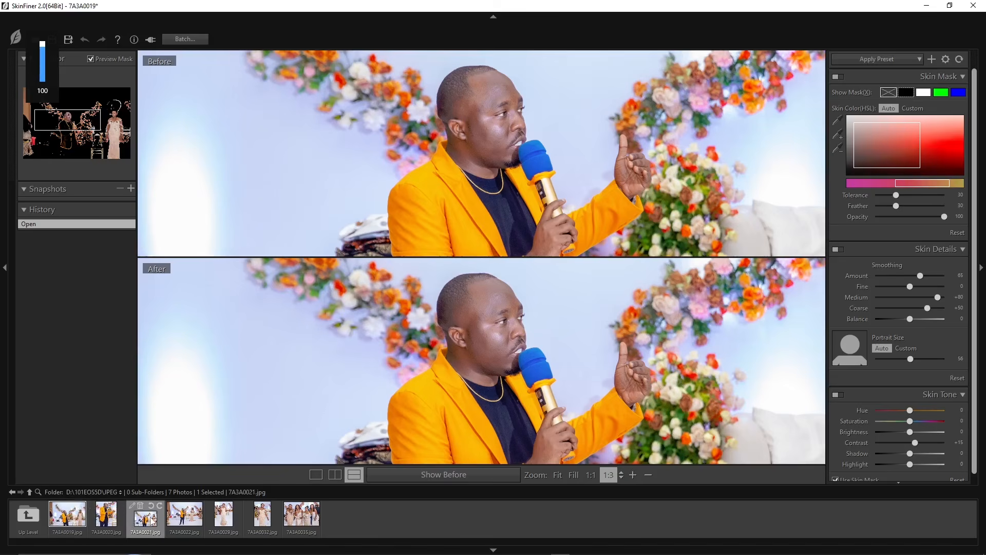
Go through the retouched photos 7A3A0021.jpg and 7A3A0022.jpg, and open 7A3A0032.jpg zoomed in on the woman's face.
left_click(152, 521)
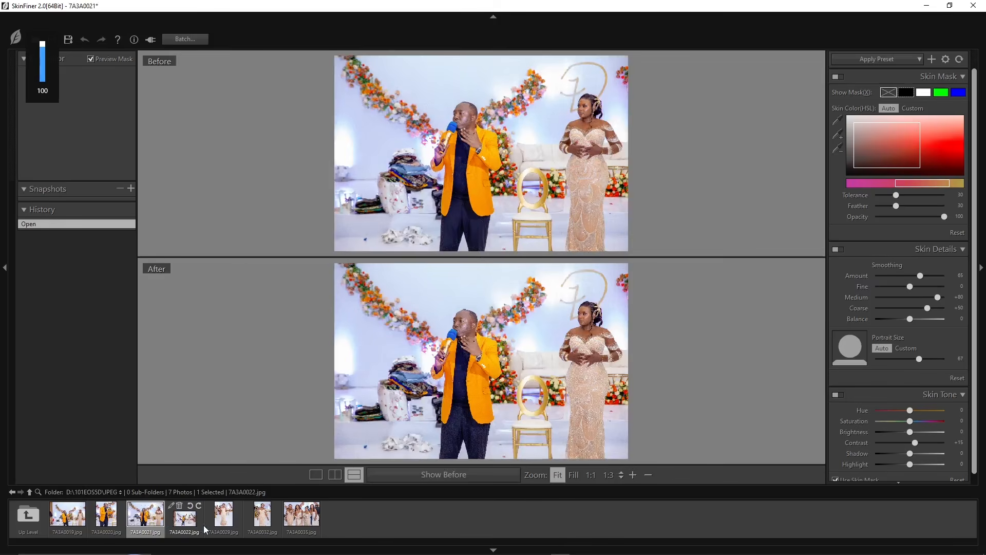
left_click(199, 522)
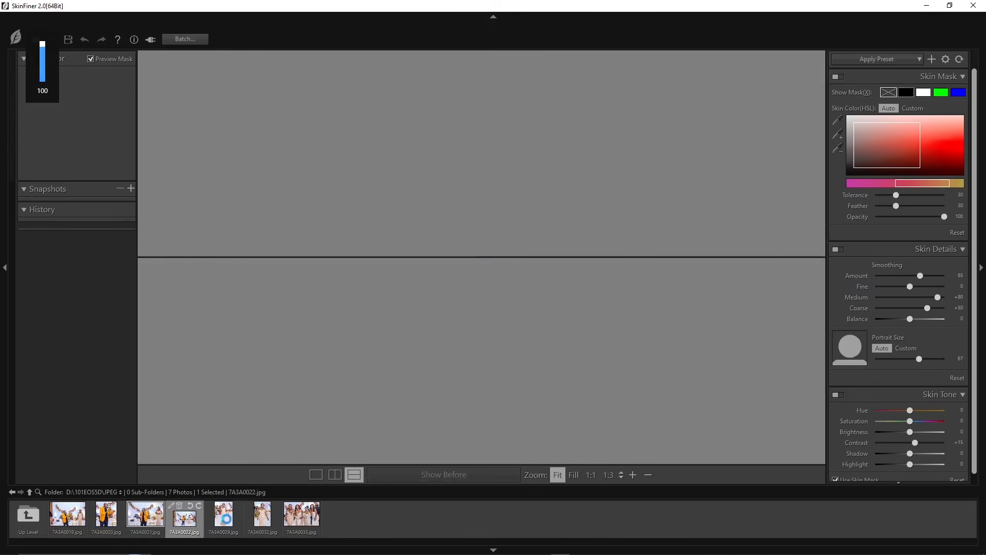
left_click(271, 514)
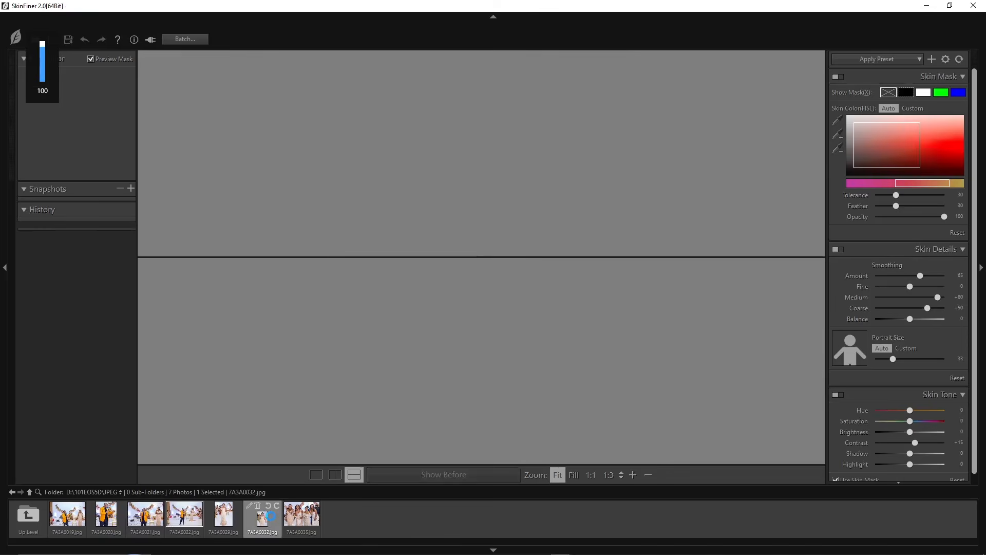
left_click(489, 289)
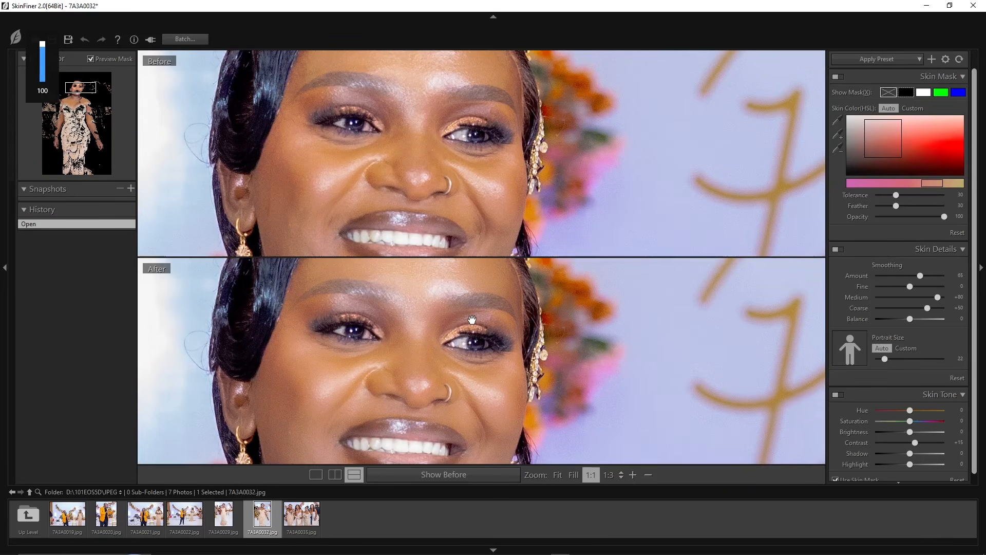
Compare the before and after skin of the woman in 7A3A0032.jpg at 1:3, 1:2 and 1:1 zoom.
scroll(472, 319, "down", 1)
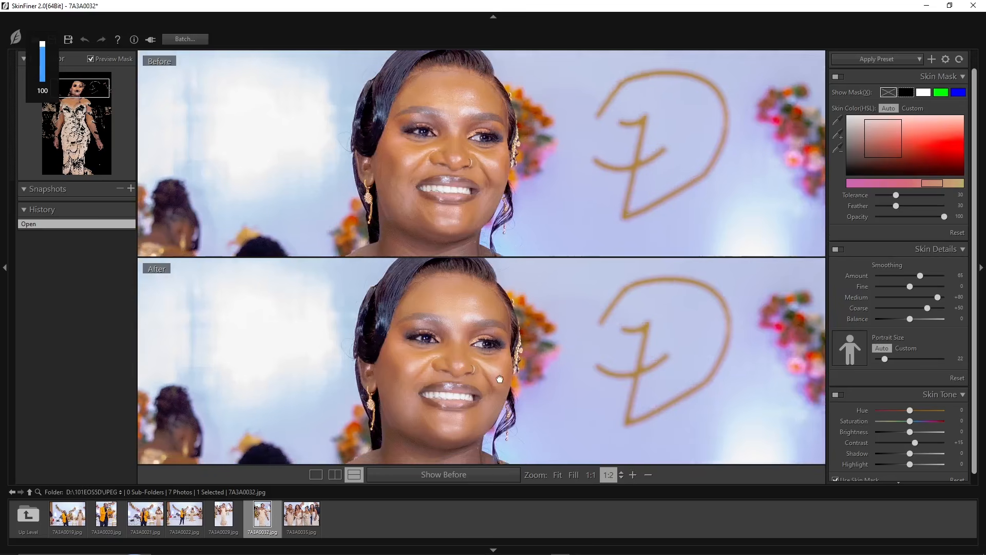
left_click_drag(500, 379, 573, 387)
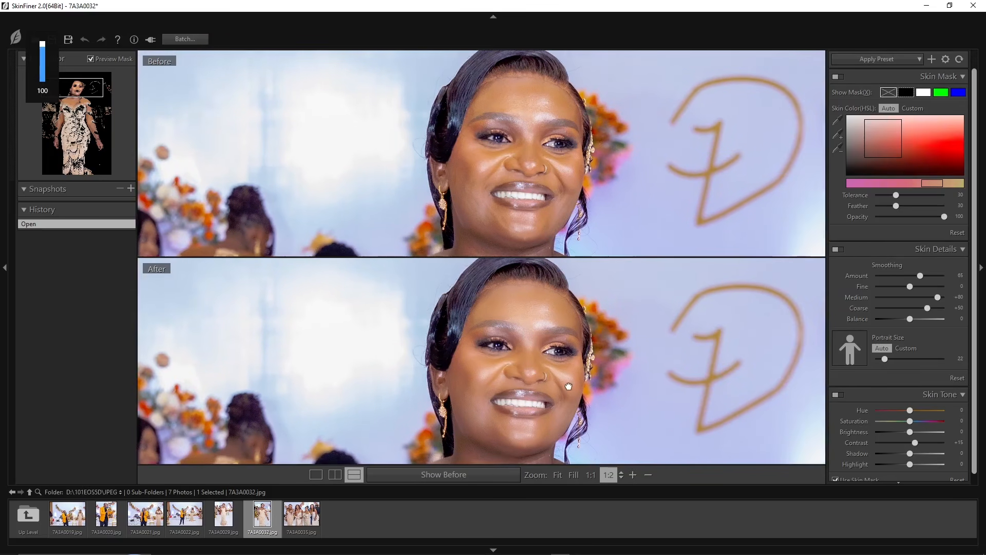
scroll(553, 383, "down", 1)
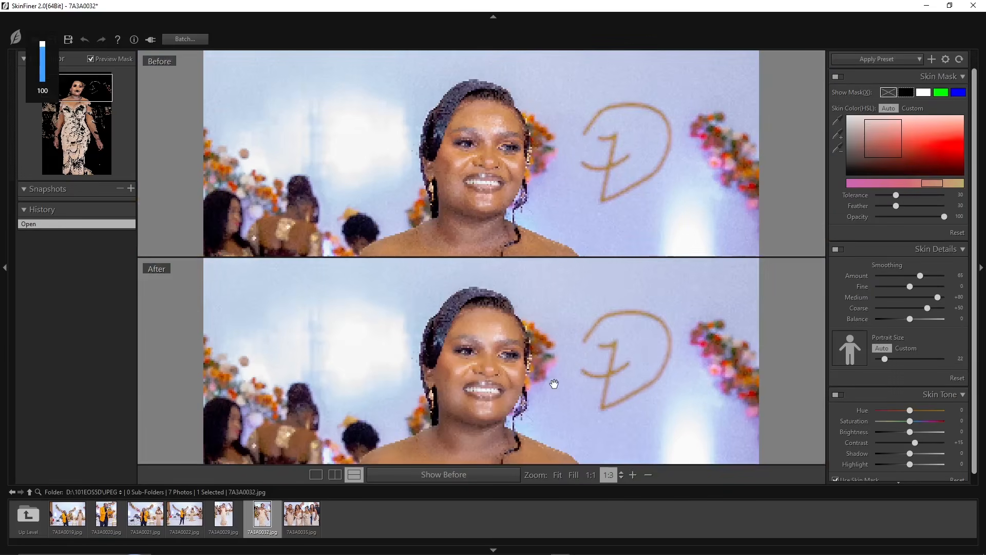
scroll(486, 379, "down", 3)
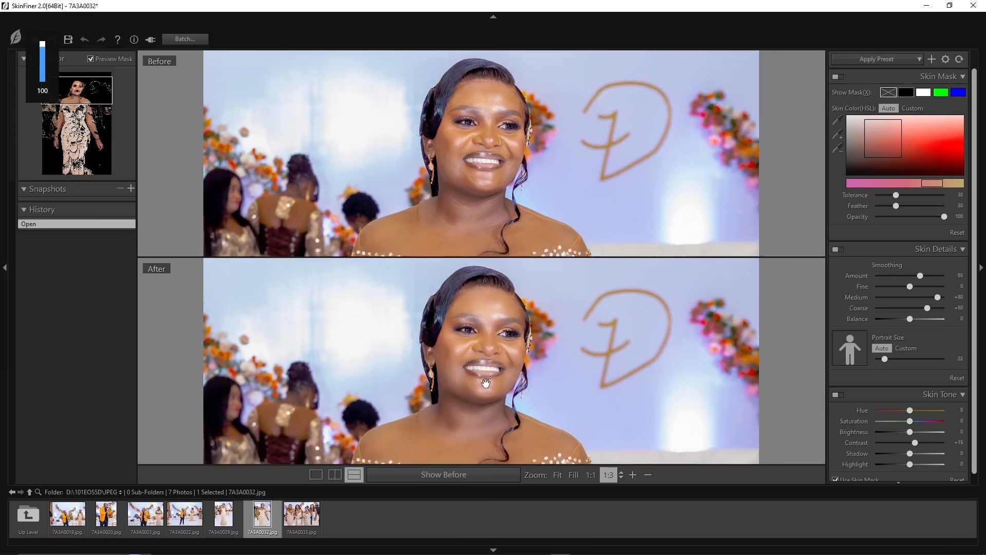
scroll(486, 390, "up", 3)
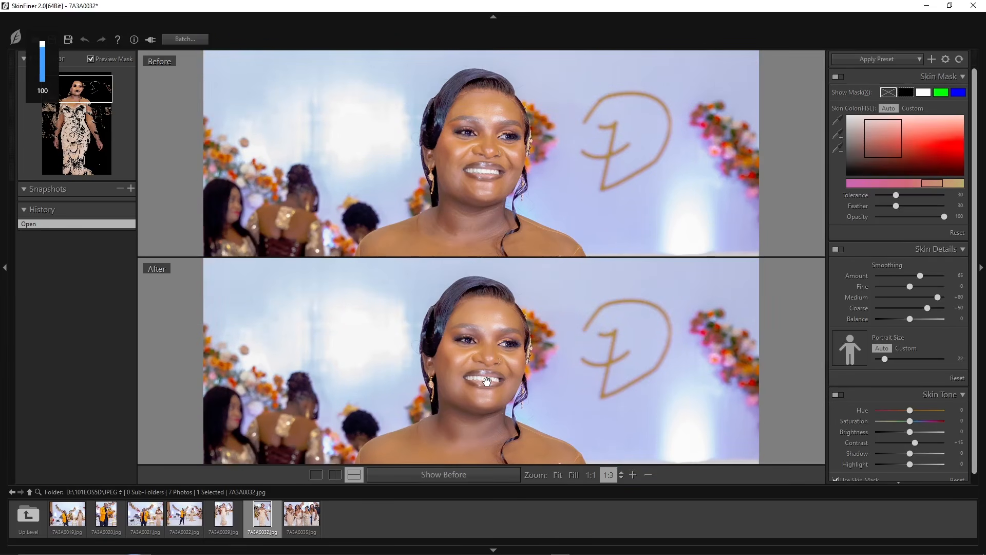
scroll(486, 381, "up", 2)
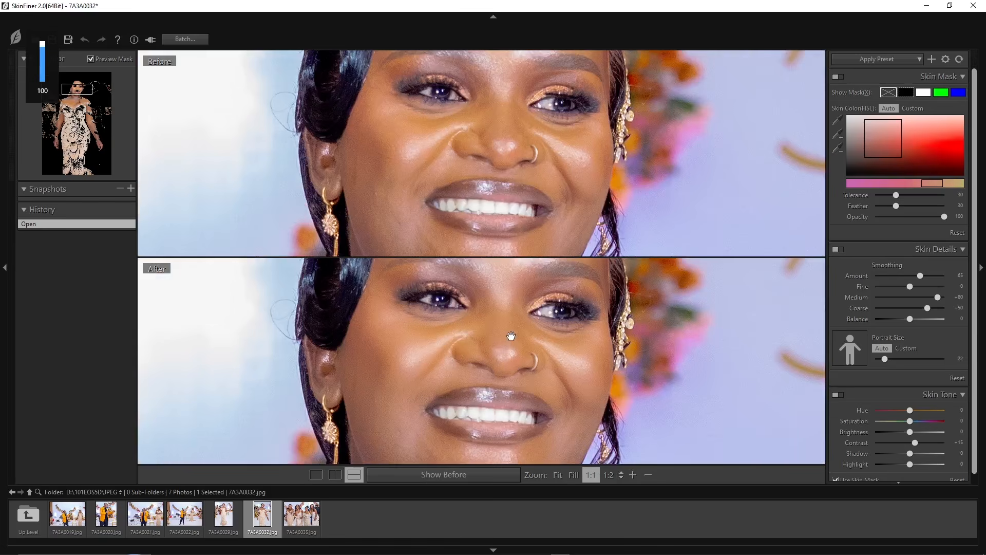
Switch the Skin Details adjustments off and back on to compare the smoothing on the woman's face.
mouse_move(511, 336)
left_mouse_down()
mouse_move(499, 417)
mouse_move(521, 321)
mouse_move(508, 341)
left_mouse_up()
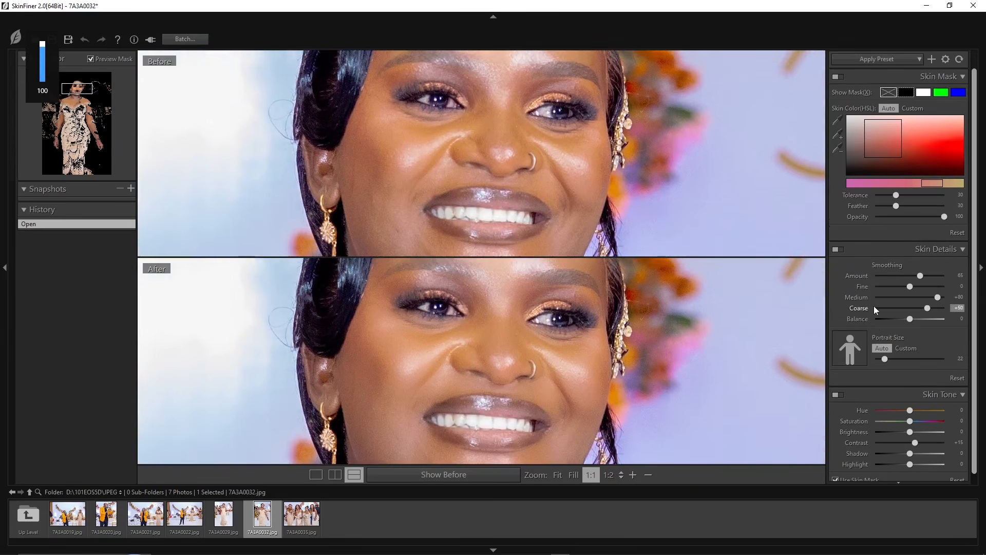
left_click(841, 249)
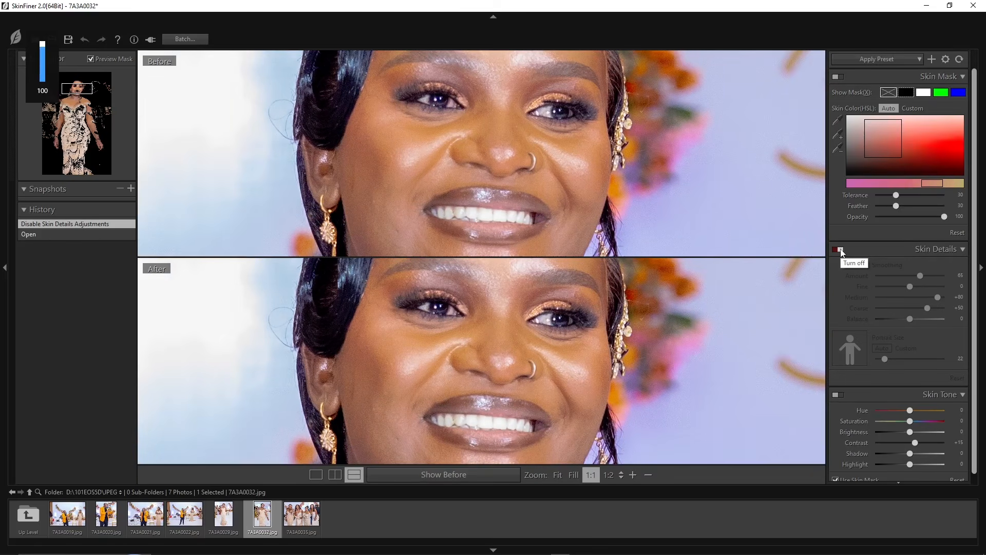
left_click(840, 249)
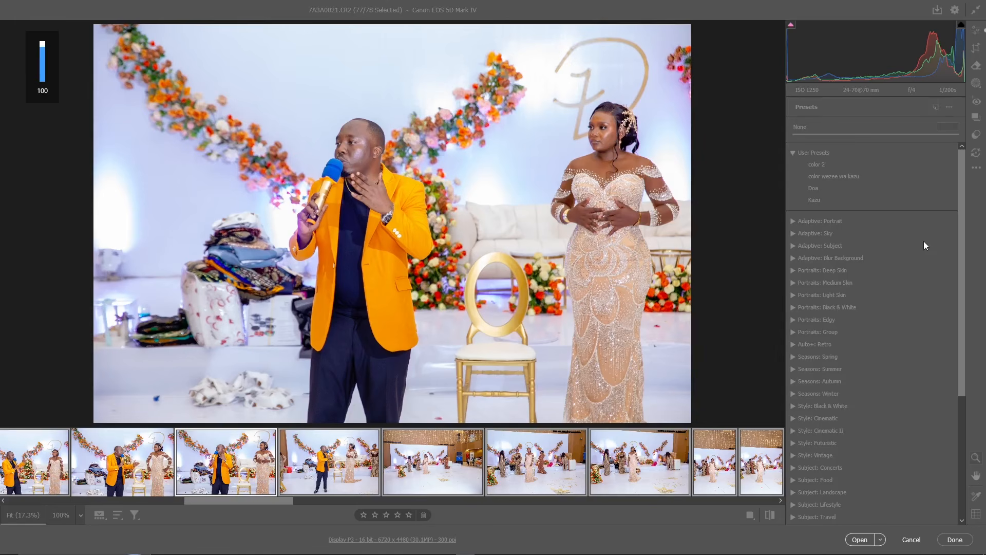
Switch to Camera Raw, show 7A3A0021.CR2 in a side-by-side before/after view and inspect the man's face at 100%.
mouse_move(488, 553)
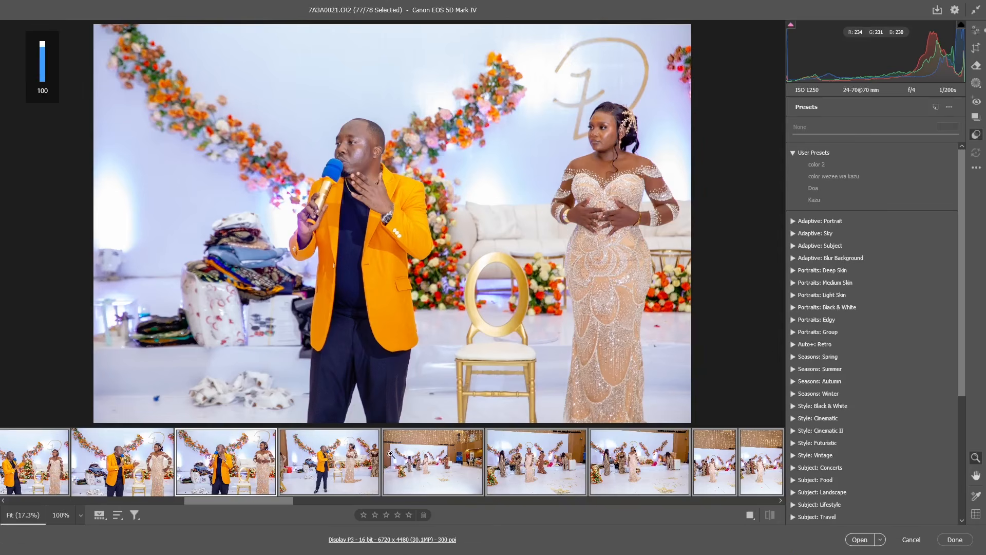
mouse_move(329, 492)
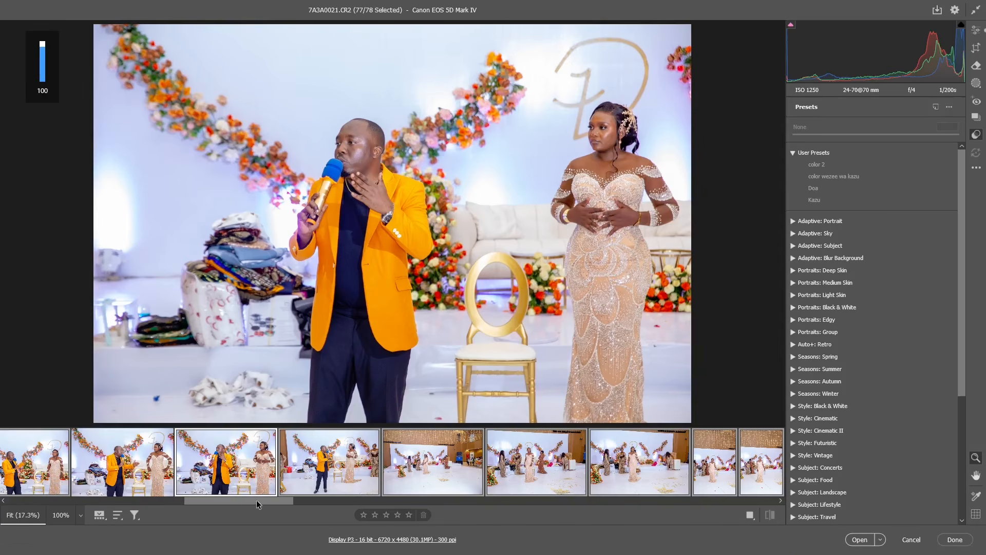
left_click_drag(258, 502, 229, 540)
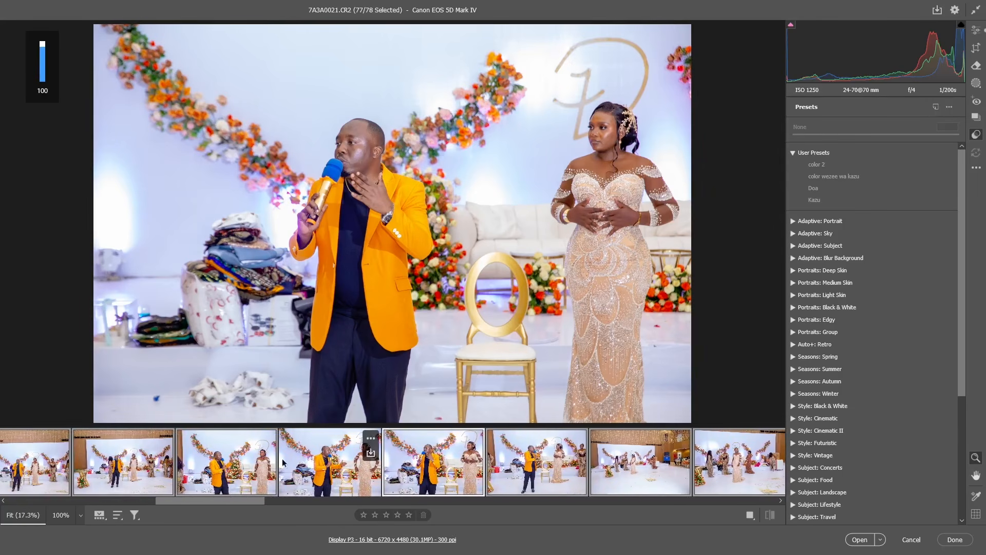
left_click(751, 516)
left_click(562, 179)
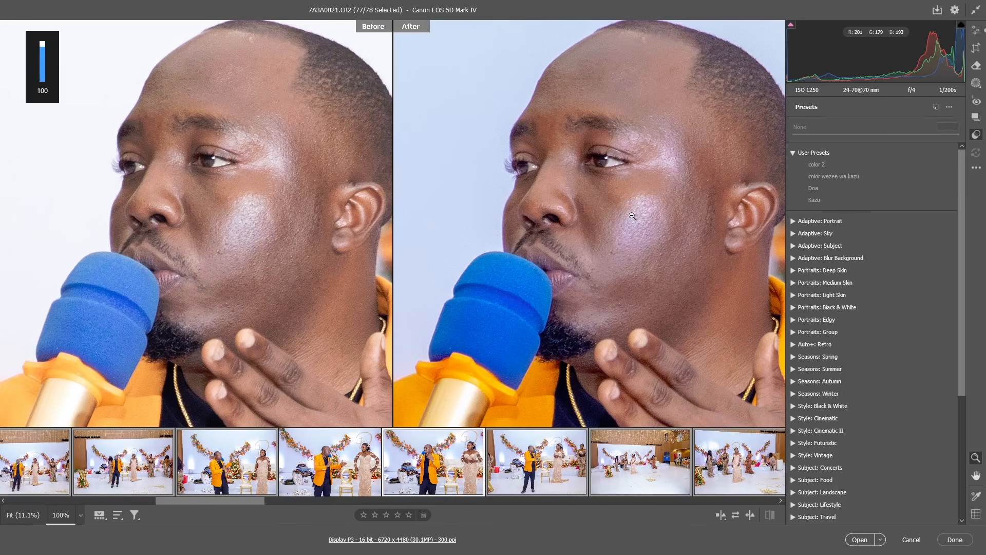
left_click(650, 236)
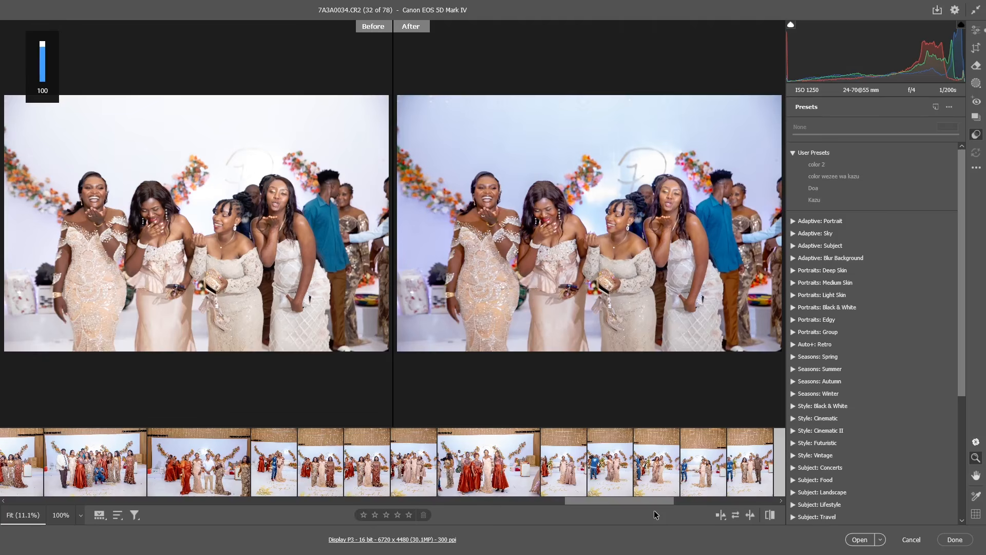
Look through the rest of the shoot and compare the before and after versions of group photo 7A3A0055.CR2.
left_click_drag(654, 510, 739, 500)
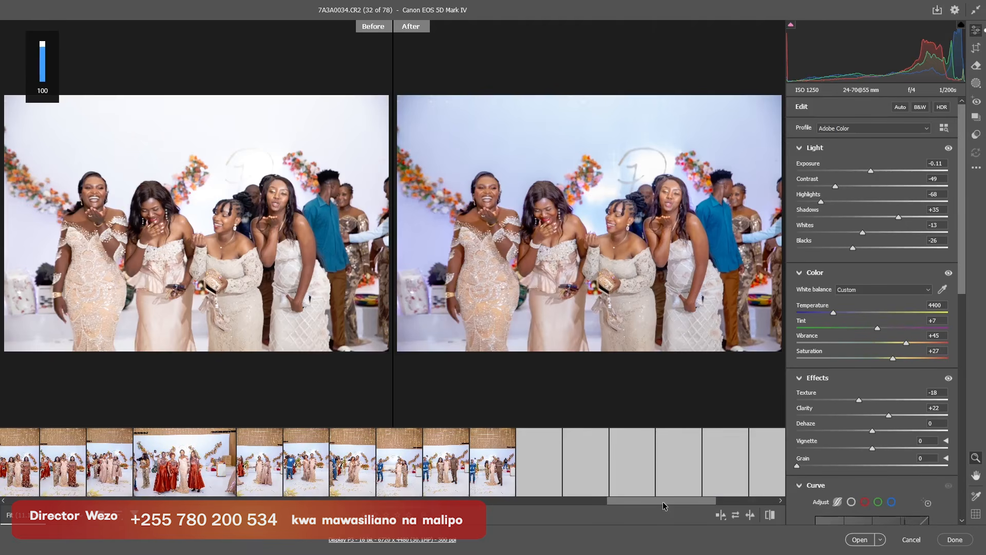
left_click_drag(663, 502, 725, 502)
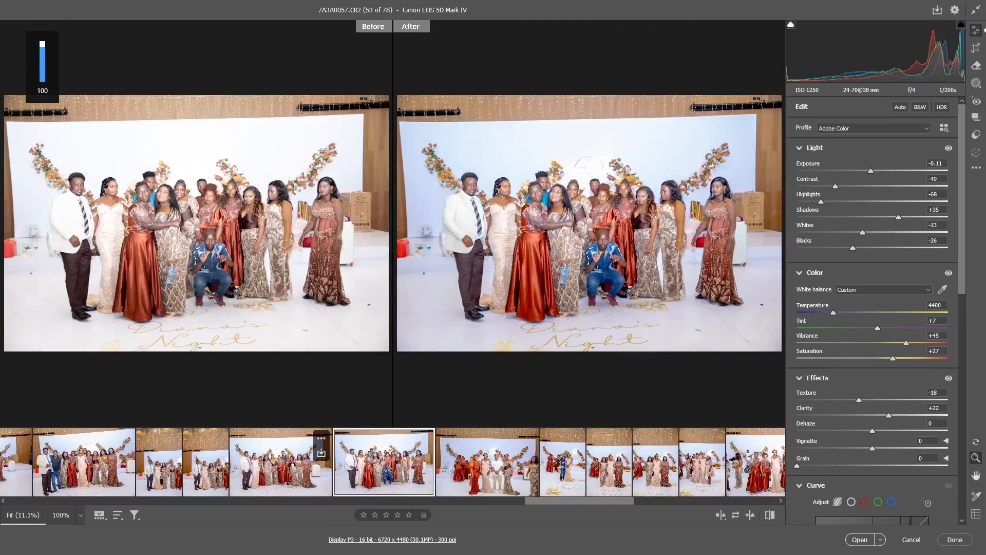
key("Left")
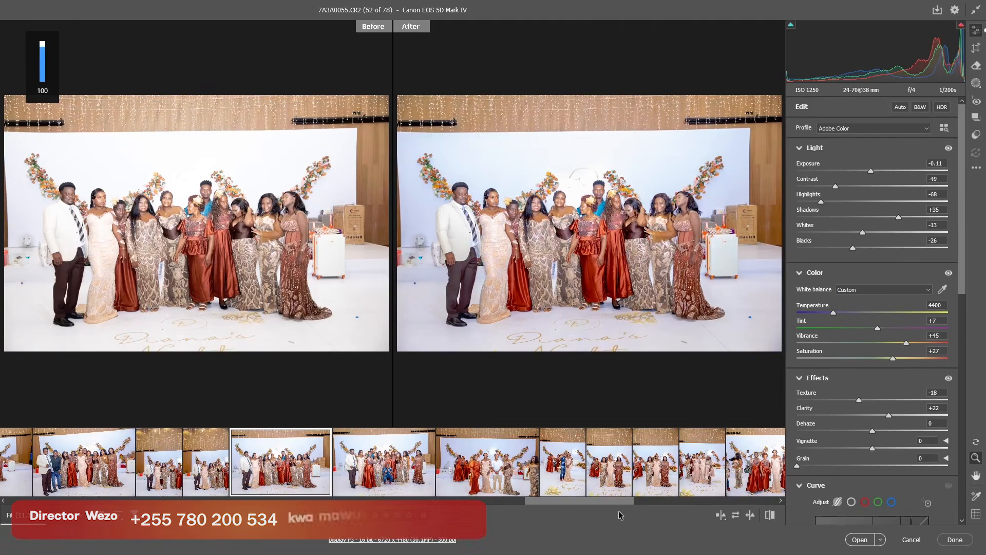
scroll(533, 473, "up", 5)
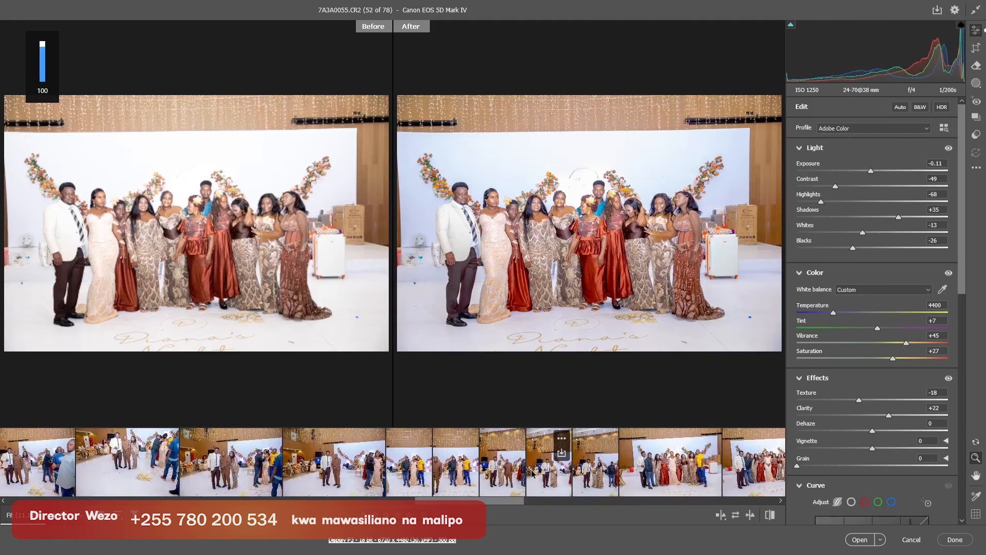
left_click(242, 470)
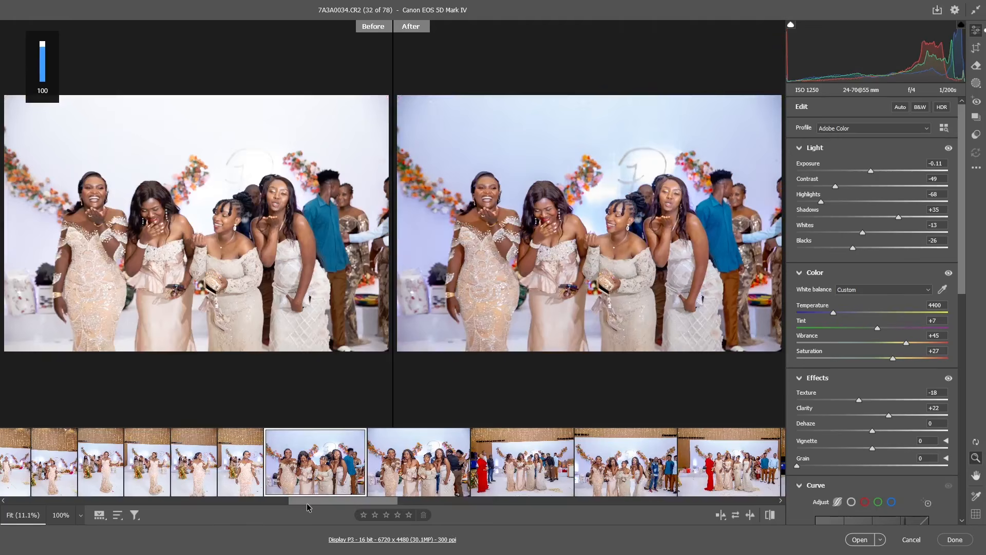
Open 7A3A0032.CR2 and examine the woman's face up close in the before/after view.
scroll(309, 504, "up", 3)
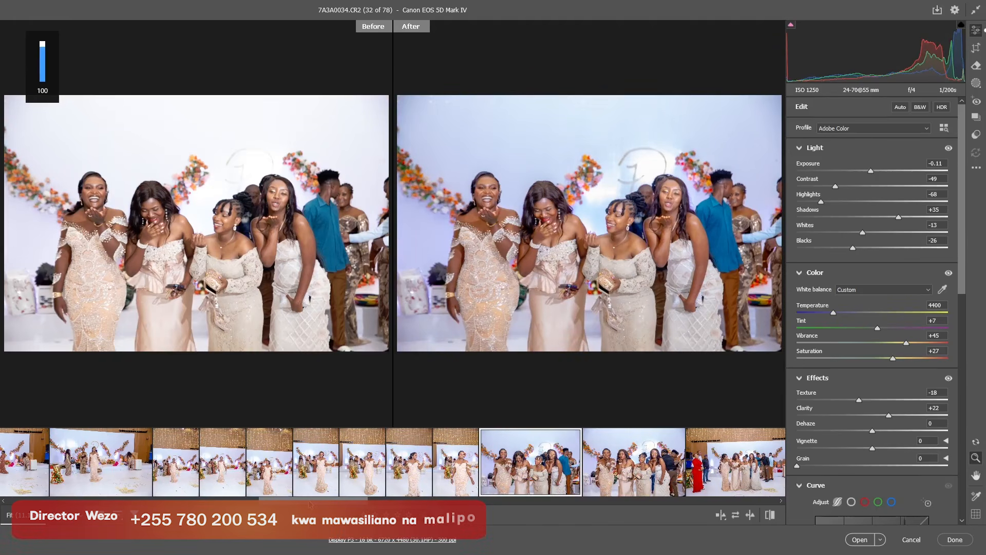
left_click(456, 464)
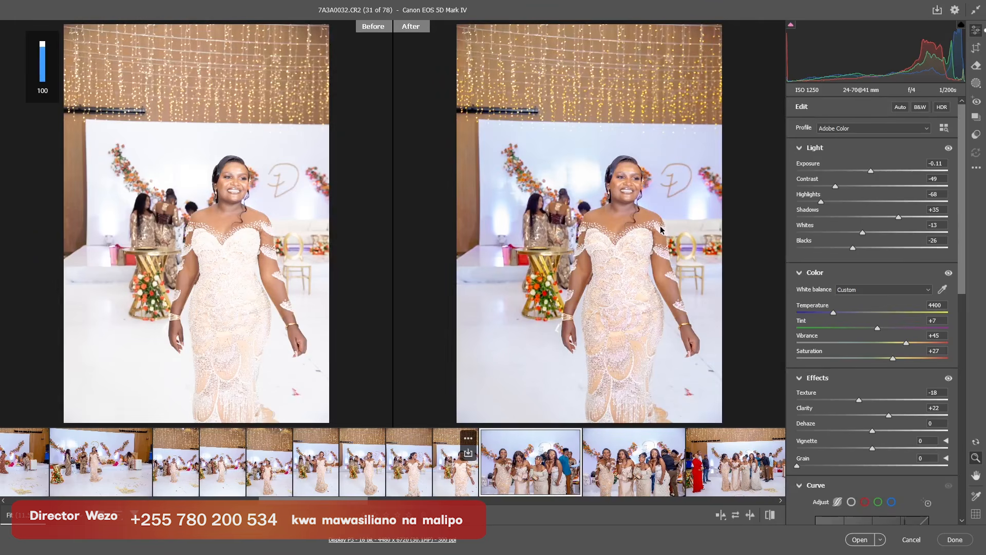
left_click(628, 183)
left_click(628, 183)
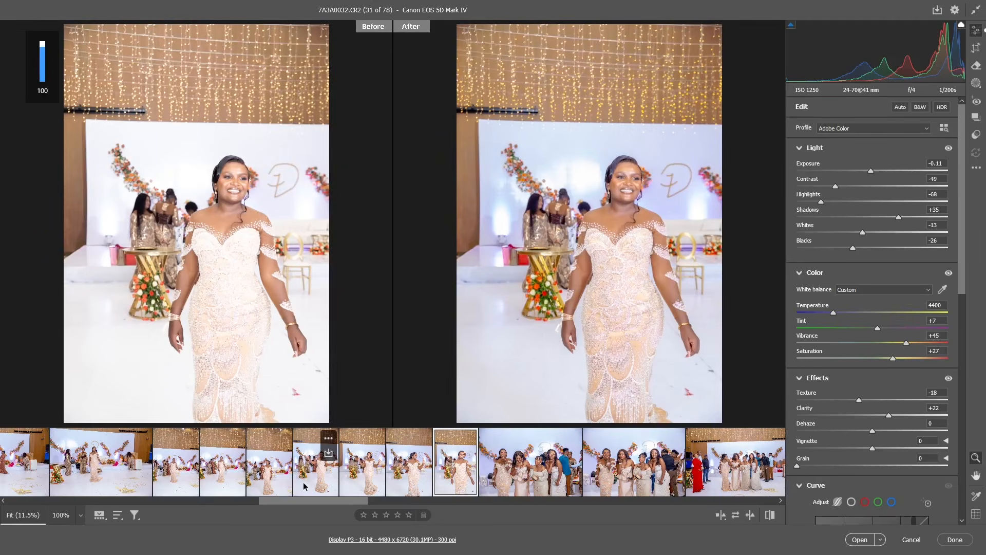
Step back through the preceding portraits of the woman in the beaded gown to 7A3A0029.CR2.
key("Left")
key("Left")
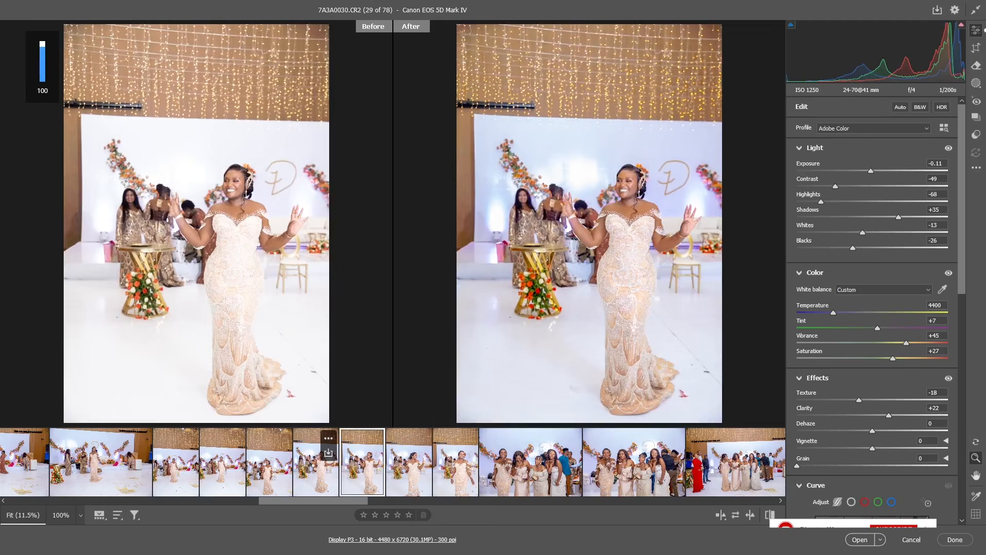
left_click(313, 465)
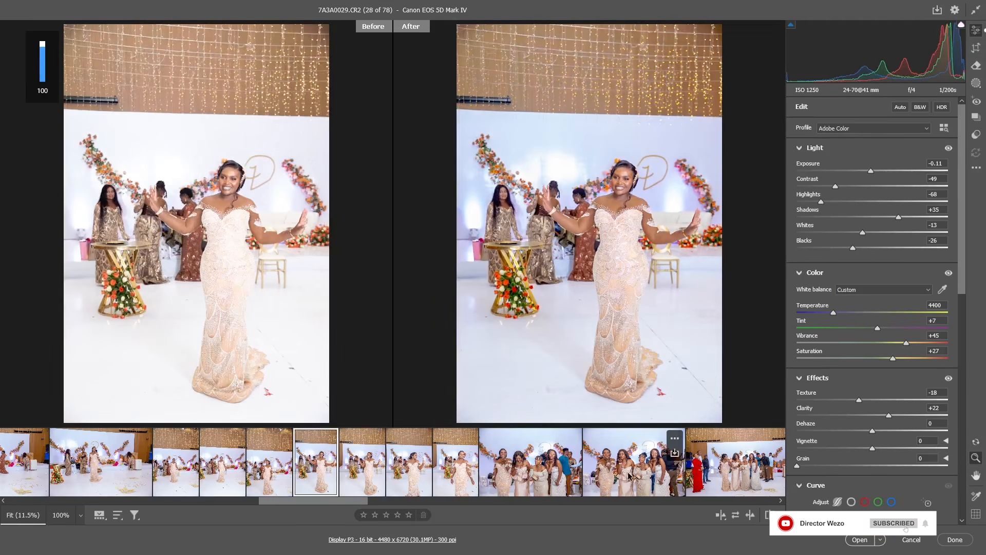
Select 7A3A0035.CR2 together with 7A3A0034.CR2 and the four close photos of the man in the orange jacket.
left_click(629, 475)
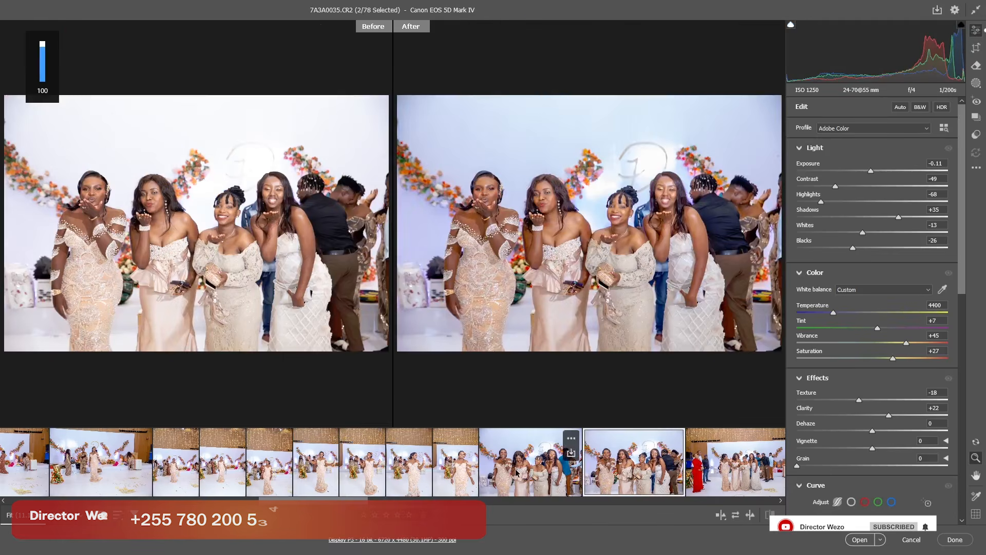
left_click(518, 476, "ctrl")
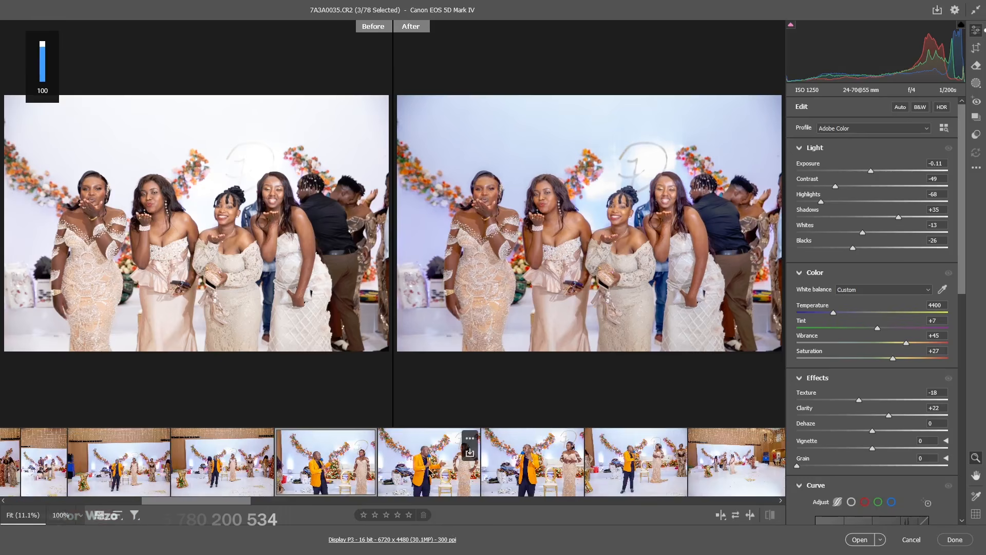
left_click(463, 475, "ctrl")
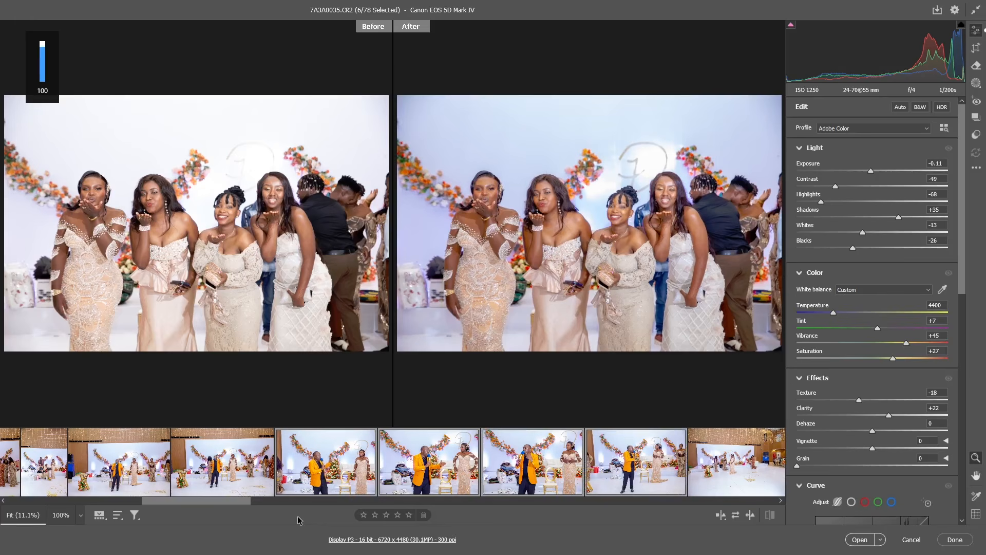
Add the four upright portraits of the woman in the gown, 7A3A0029 through 7A3A0032, to the photo selection.
left_click_drag(221, 501, 44, 517)
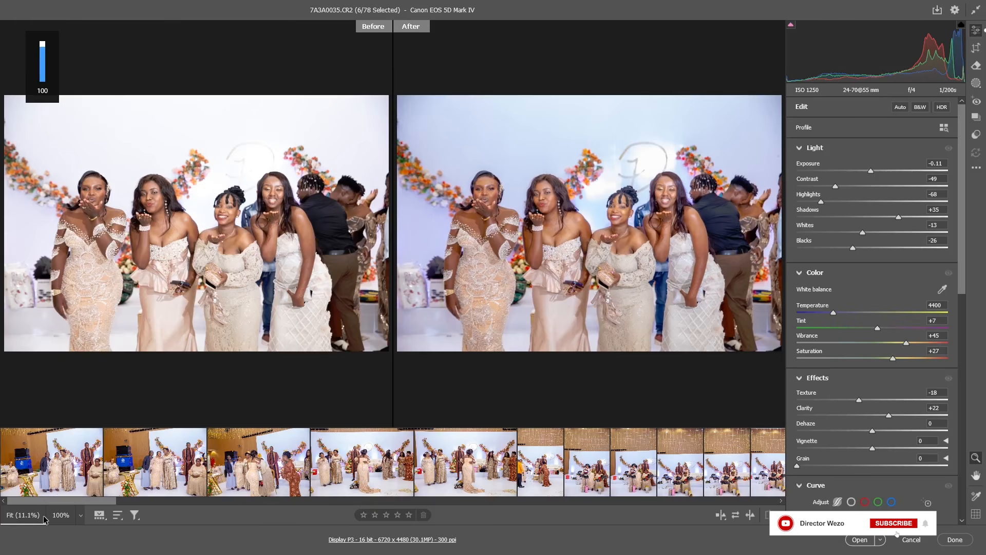
left_click_drag(45, 519, 327, 527)
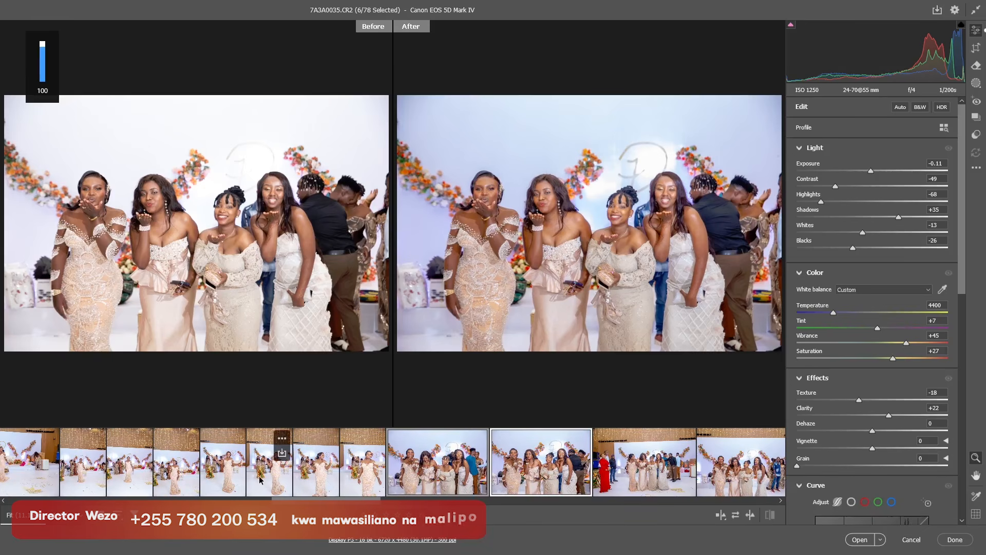
left_click(226, 480, "ctrl")
left_click(263, 480, "ctrl")
left_click(316, 480, "ctrl")
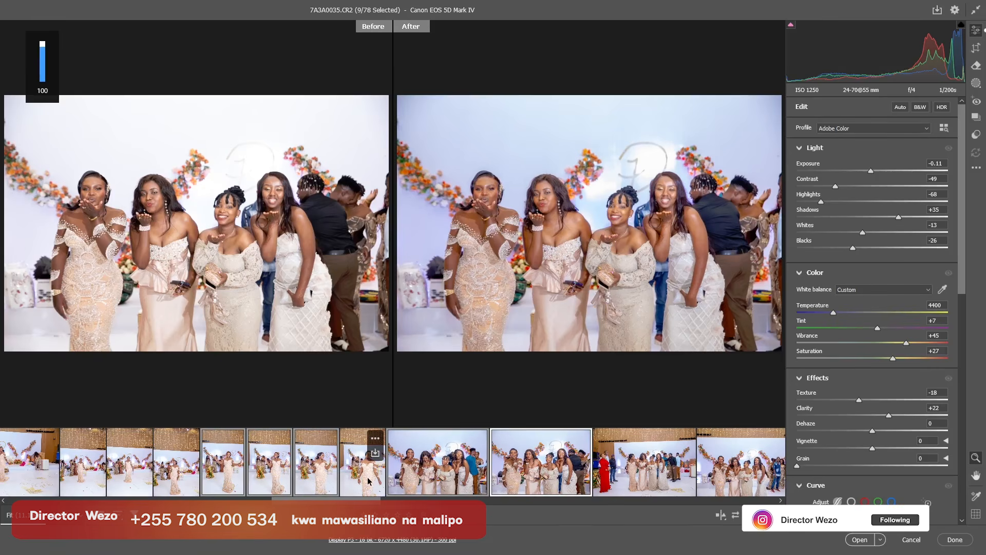
left_click(367, 481, "ctrl")
left_click_drag(353, 499, 252, 517)
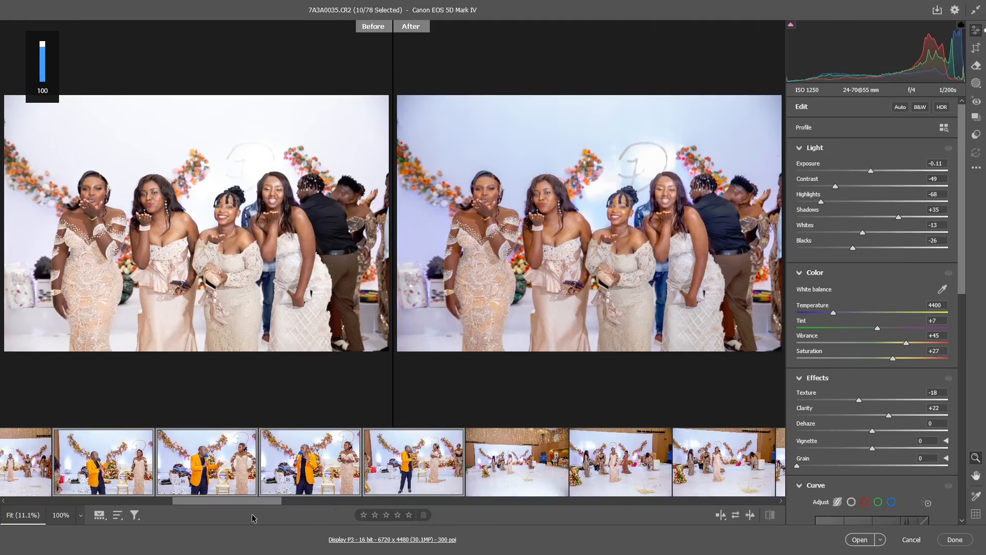
Open the ten selected photos in Photoshop and examine the women's faces in 7A3A0035.CR2 up close.
left_click(859, 539)
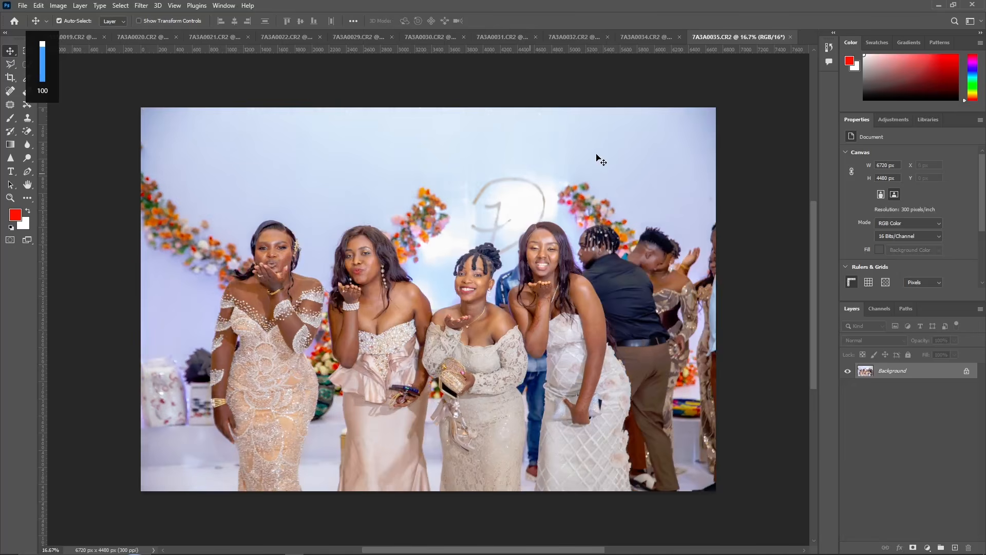
scroll(424, 289, "up", 7)
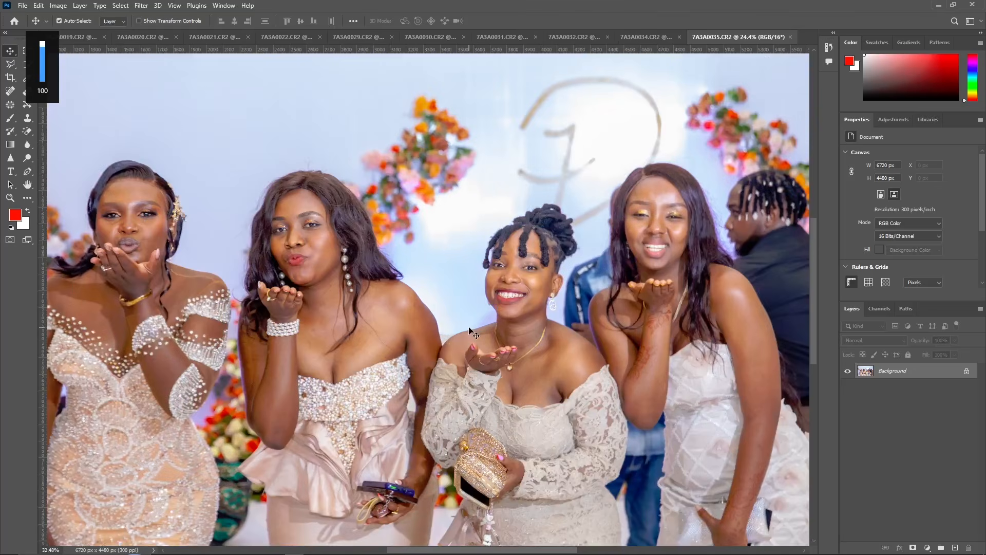
scroll(469, 329, "down", 1)
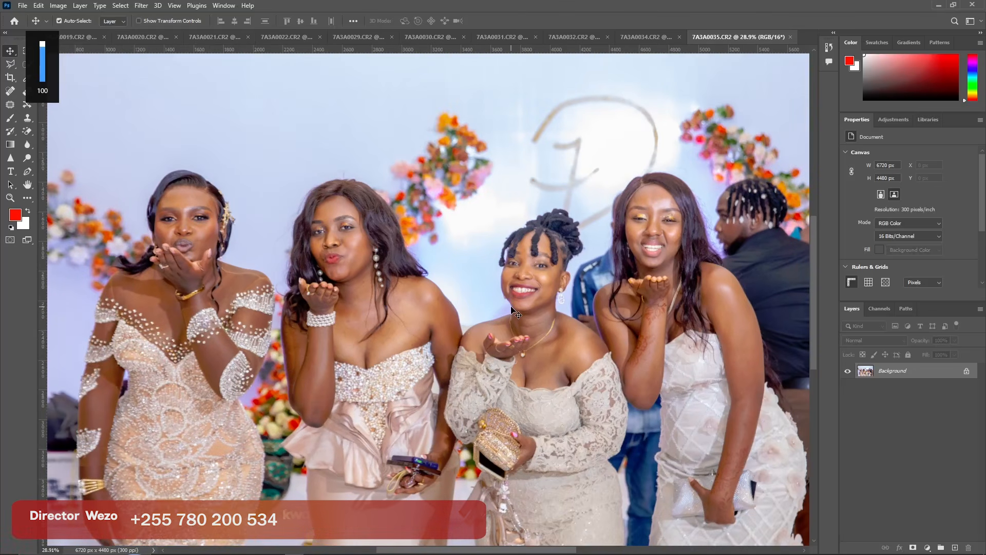
scroll(512, 310, "down", 5)
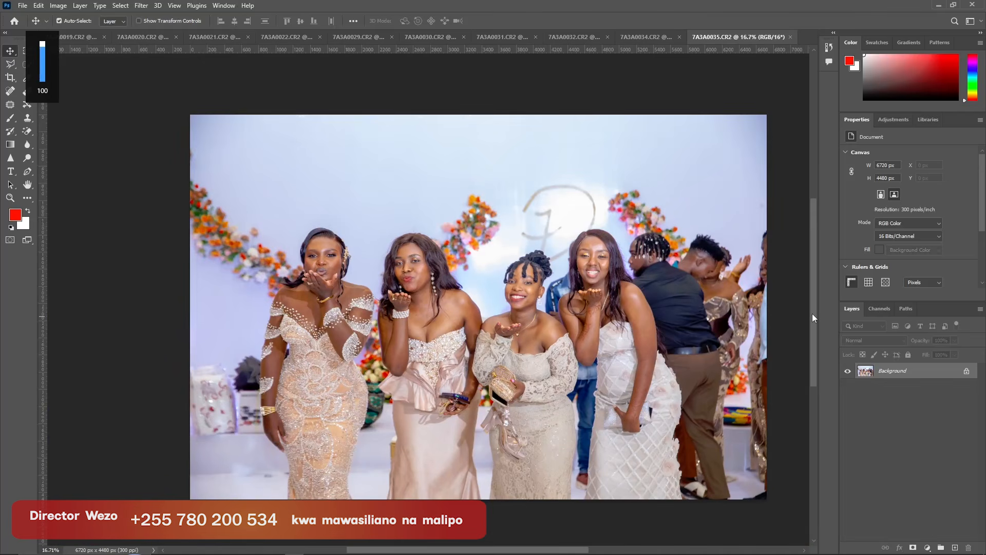
scroll(814, 319, "down", 1)
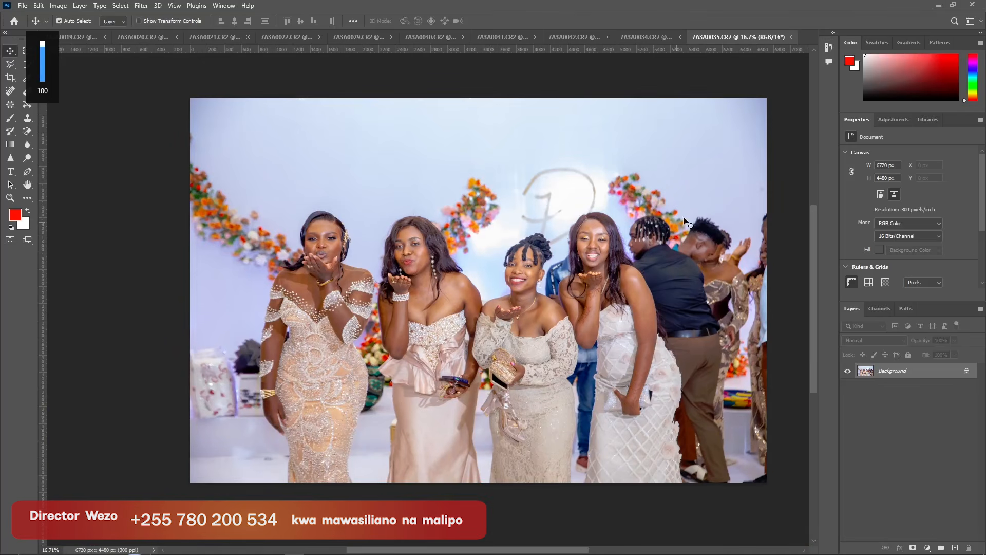
Crop 7A3A0035.CR2 to 5117 x 3427 px around the four women, trimming the upper backdrop and both sides.
key("c")
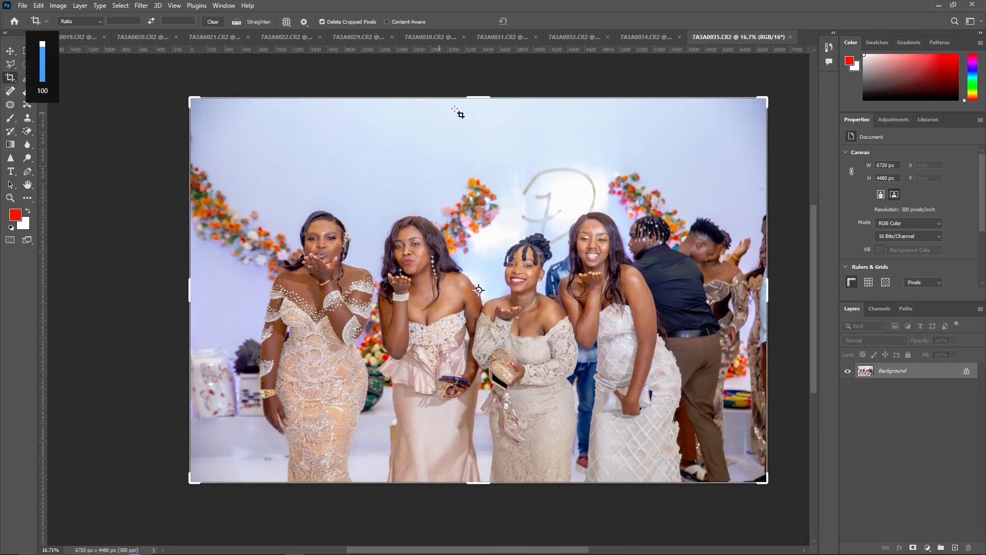
left_click_drag(478, 100, 476, 143)
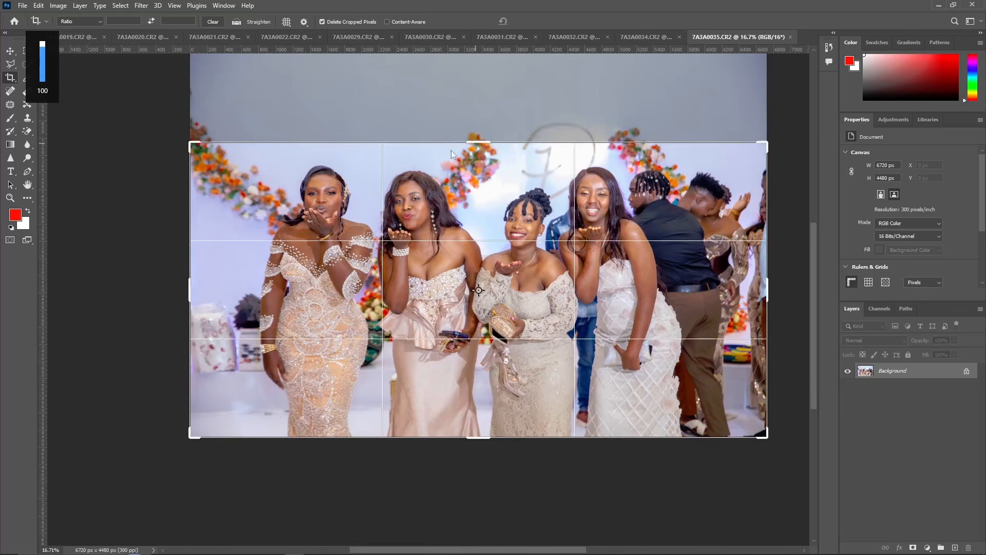
left_click_drag(187, 284, 220, 284)
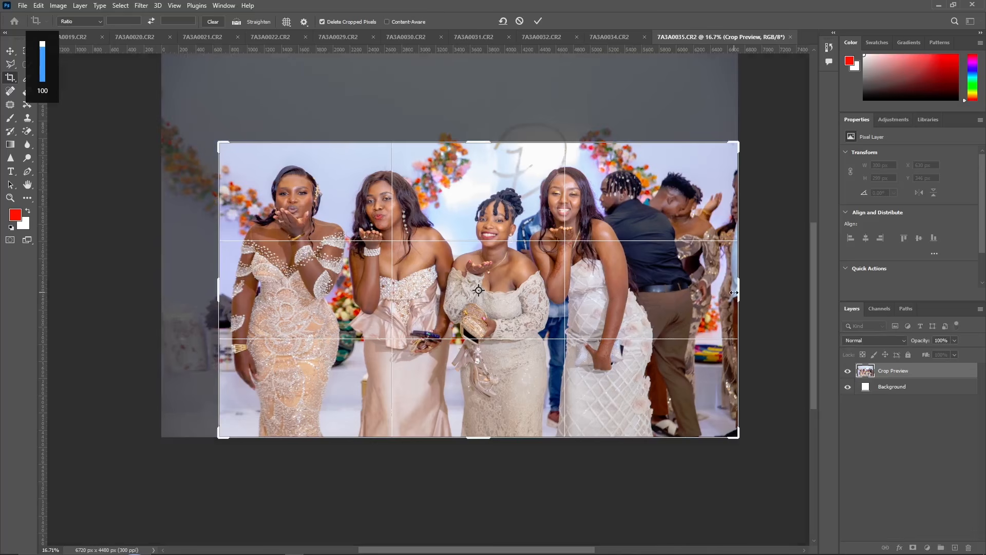
left_click_drag(742, 285, 699, 285)
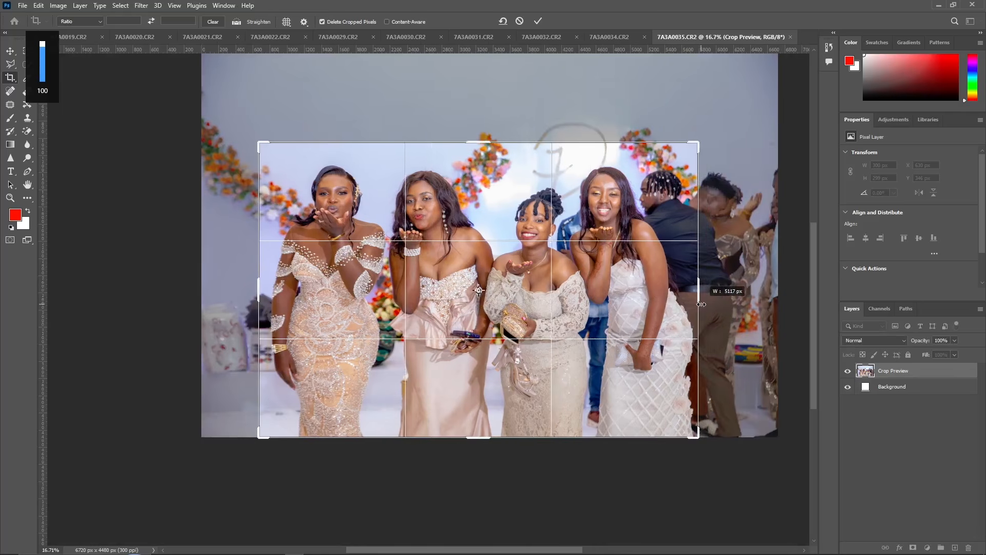
left_click(534, 21)
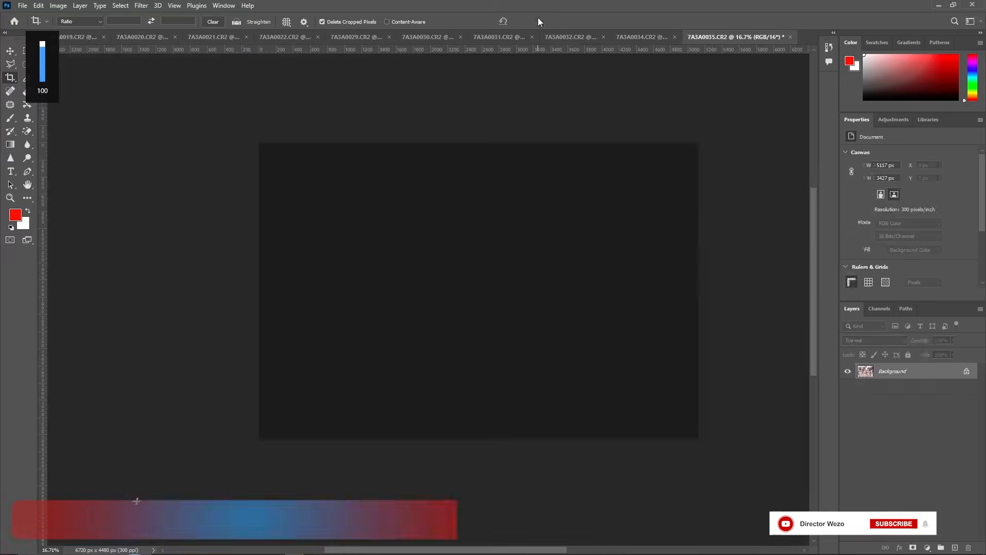
scroll(489, 227, "up", 2)
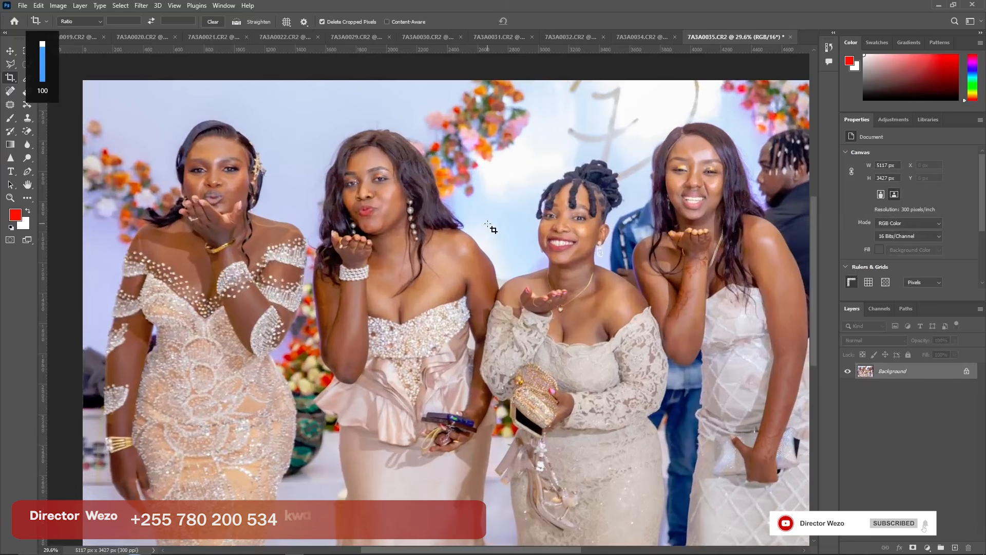
scroll(490, 227, "down", 2)
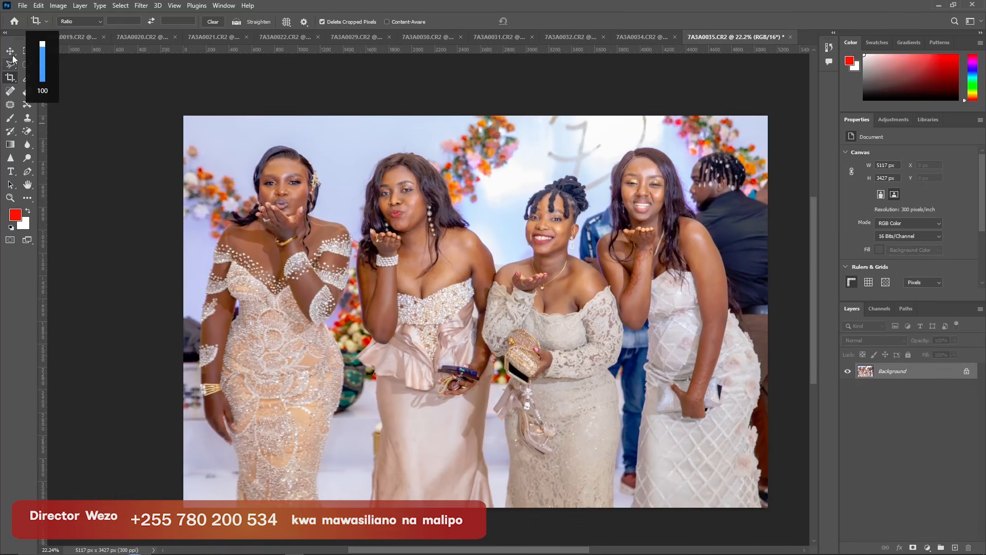
left_click(27, 184)
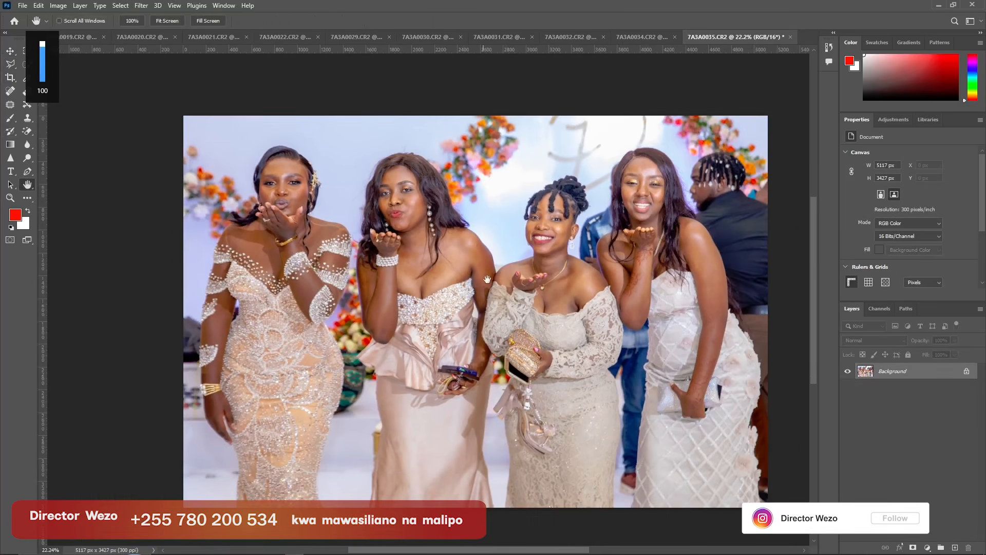
mouse_move(487, 279)
left_mouse_down()
mouse_move(480, 260)
mouse_move(469, 268)
mouse_move(476, 268)
left_mouse_up()
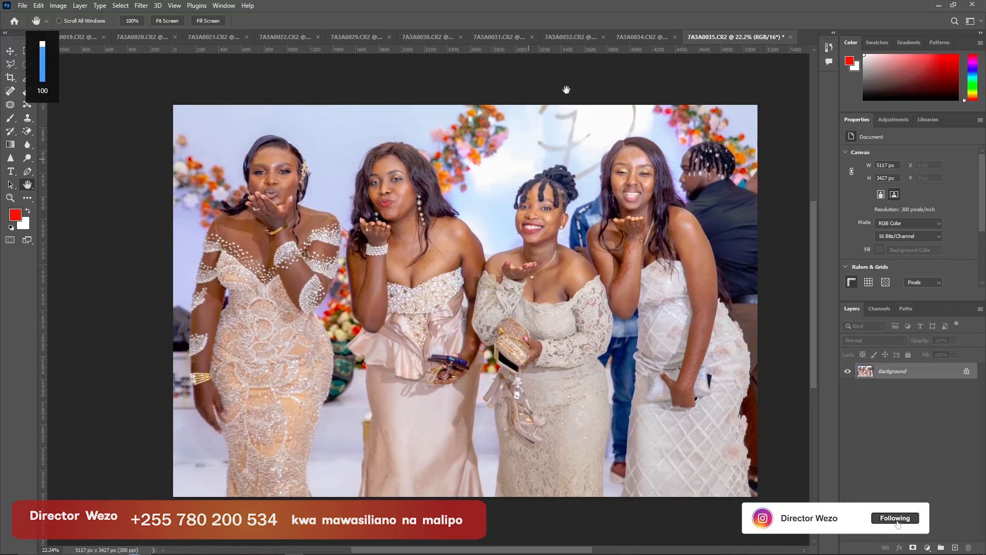
Close the group photo 7A3A0034.CR2 without saving it.
left_click(636, 39)
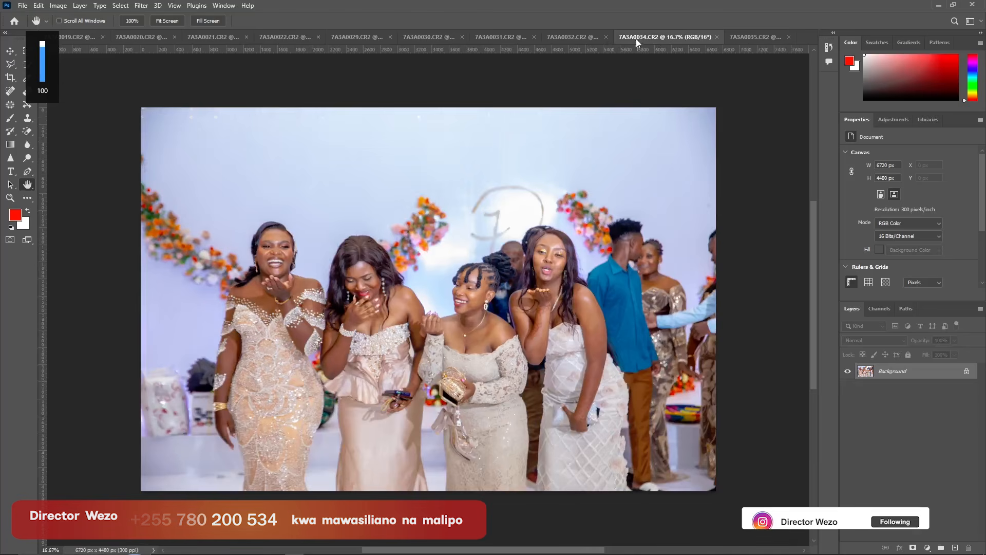
left_click(717, 37)
left_click(492, 208)
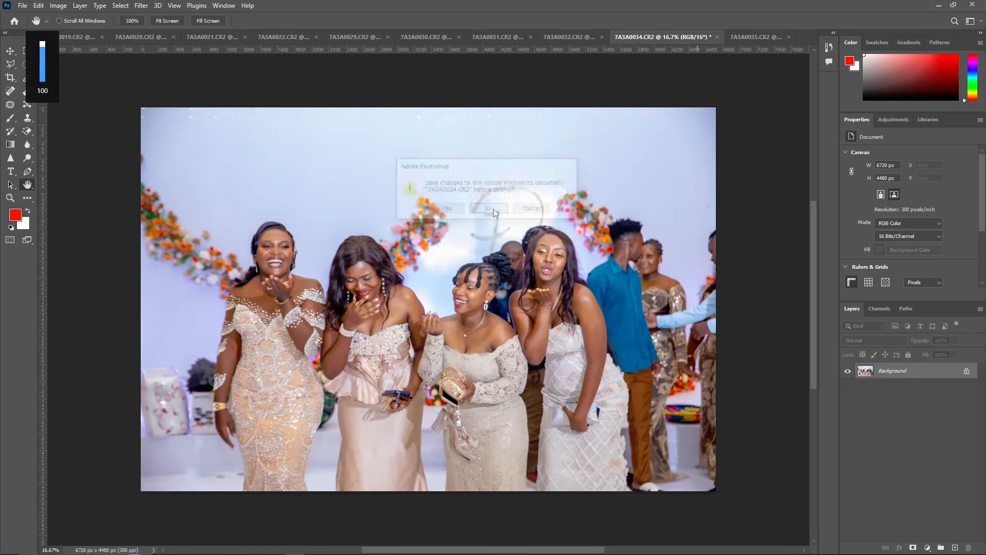
Crop the upright portrait 7A3A0032.CR2 to 3245 x 4815 px around the woman, cutting away the ceiling area and the sides.
left_click(644, 34)
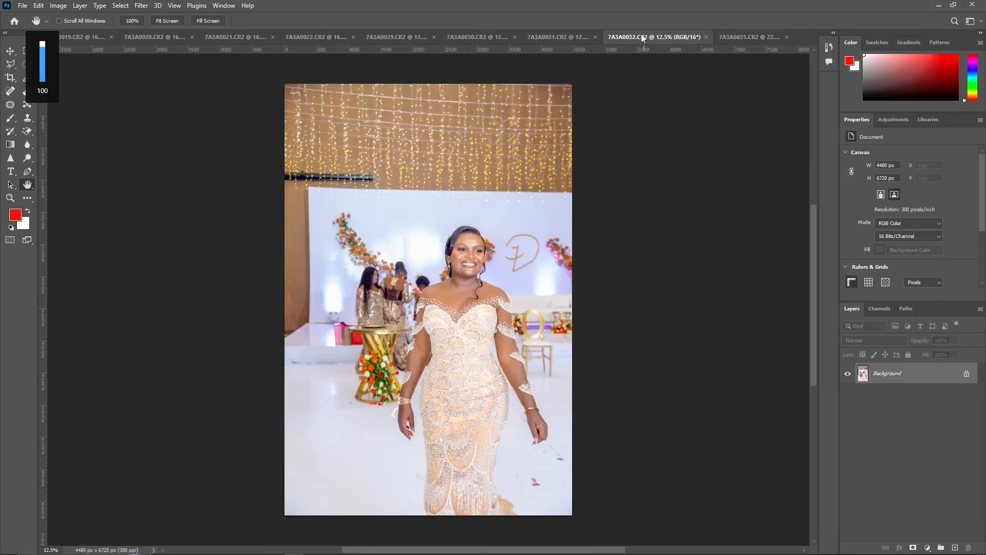
scroll(469, 262, "up", 2)
scroll(469, 263, "down", 3)
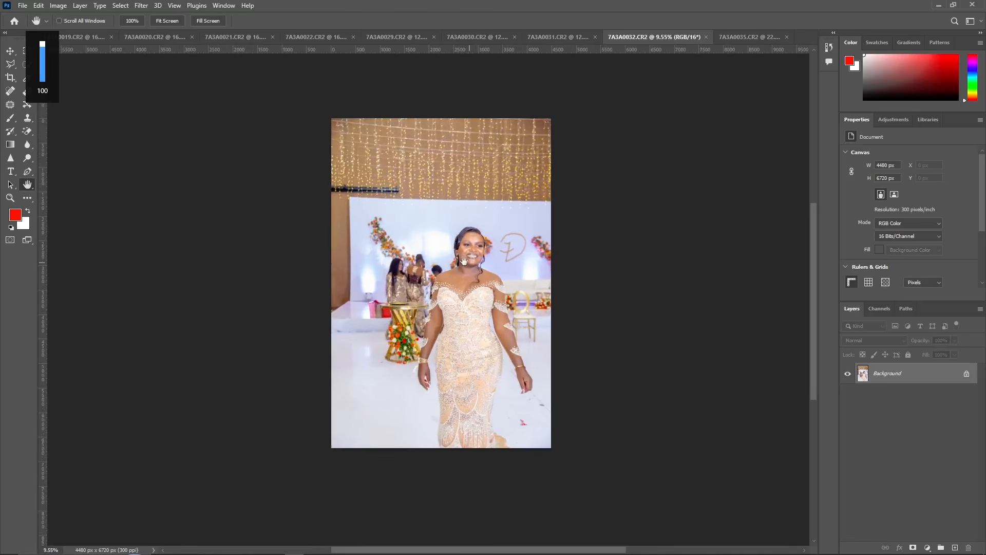
left_click(9, 81)
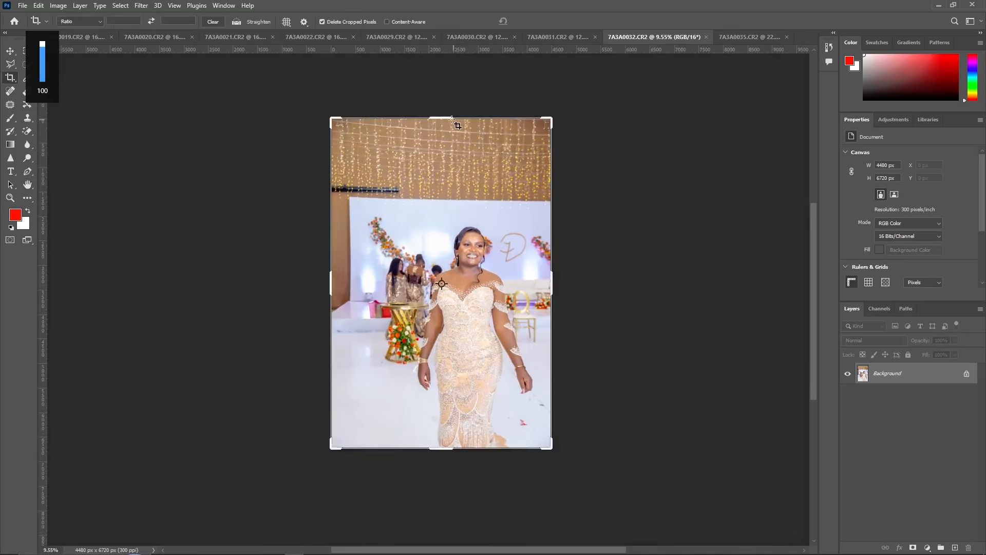
left_click_drag(440, 117, 439, 165)
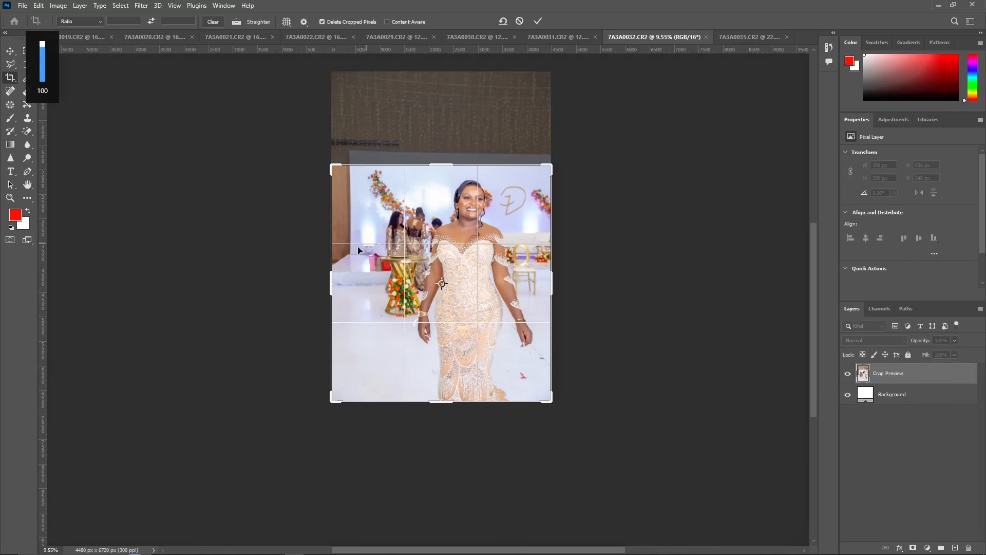
left_click_drag(333, 281, 361, 281)
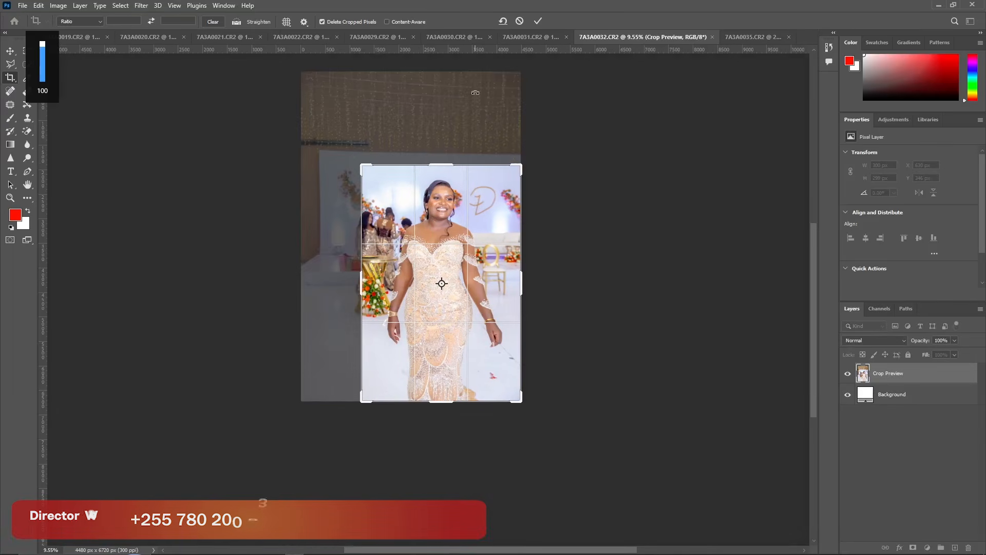
left_click(543, 23)
scroll(444, 202, "up", 5)
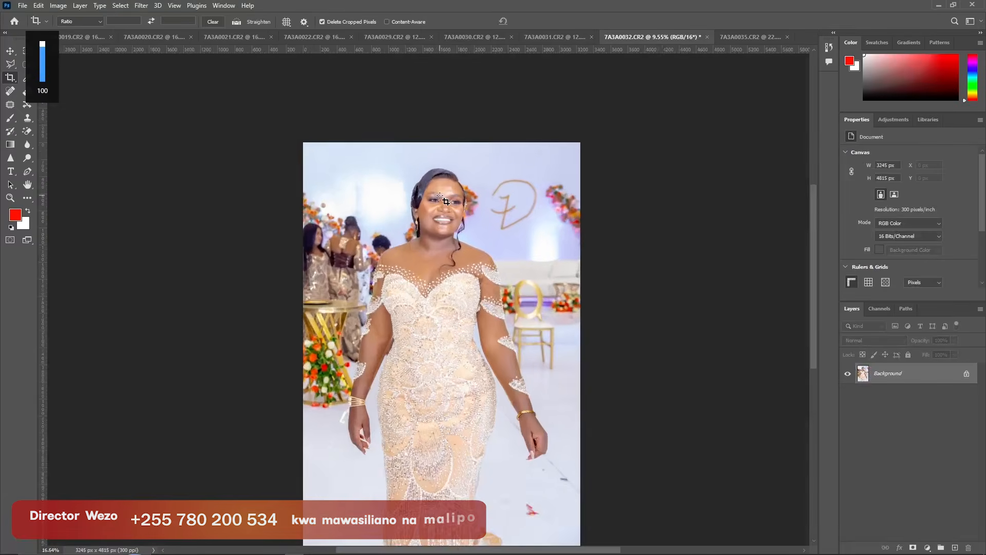
scroll(444, 202, "up", 2)
scroll(445, 203, "down", 3)
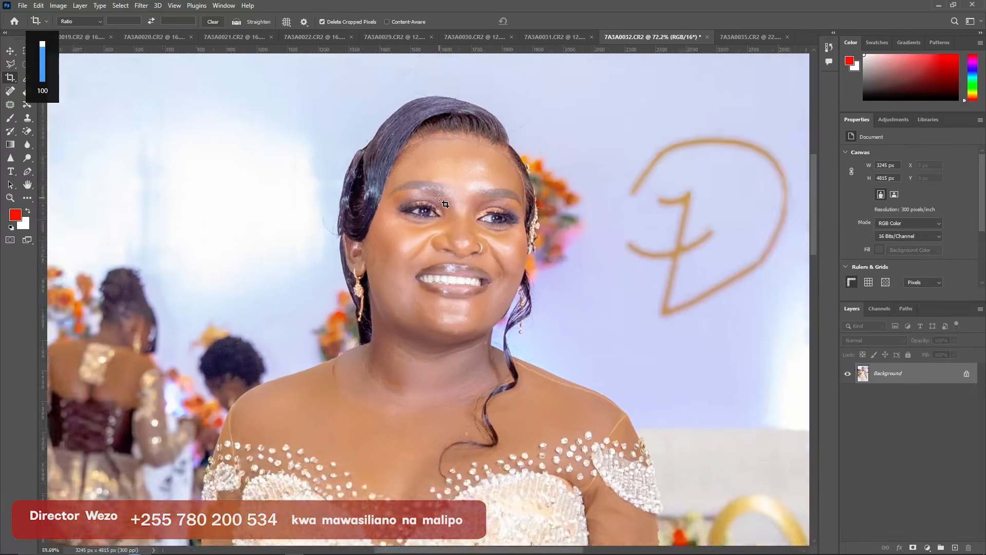
Open the cropped portrait 7A3A0032.CR2 in the Camera Raw Filter.
left_click(4, 52)
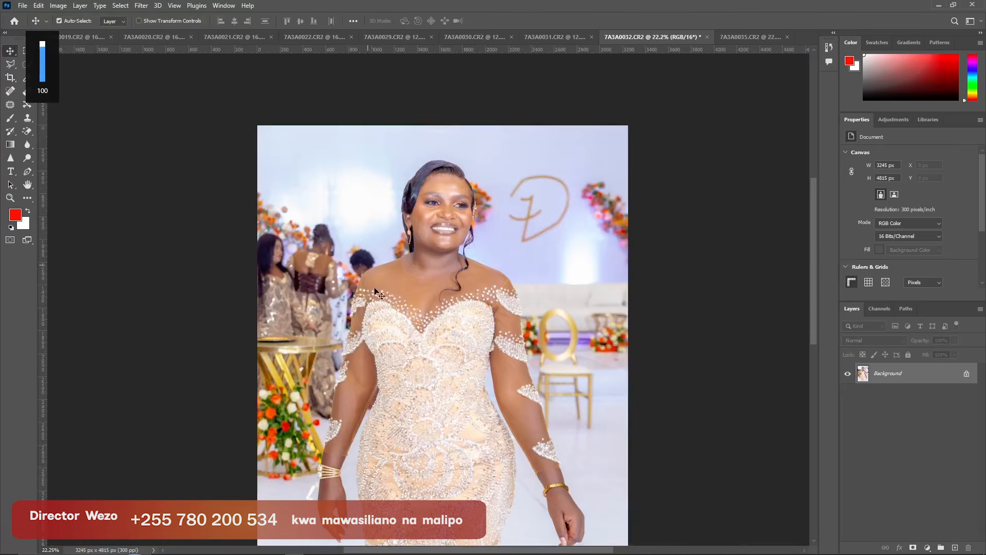
scroll(380, 298, "down", 2)
scroll(380, 298, "up", 2)
left_click_drag(817, 247, 814, 268)
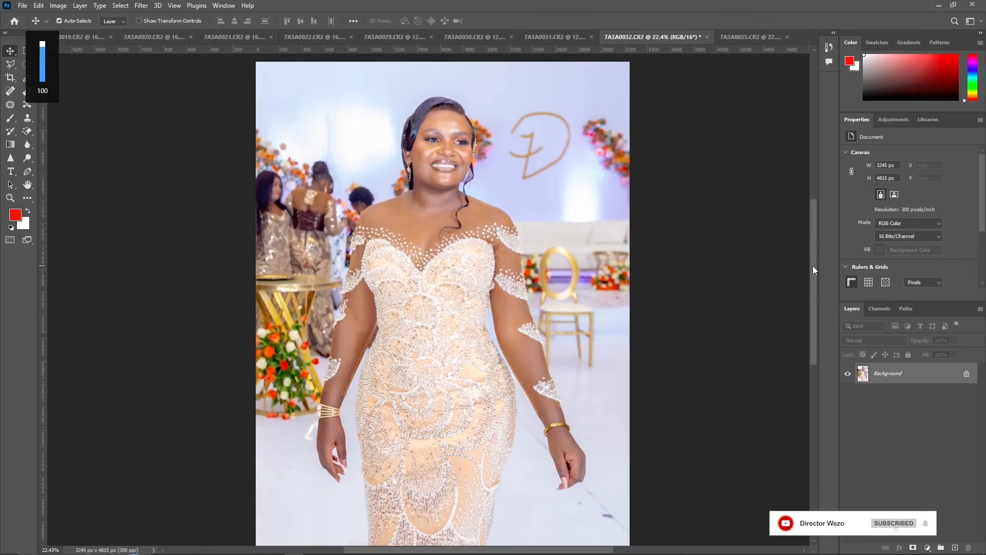
left_click(149, 7)
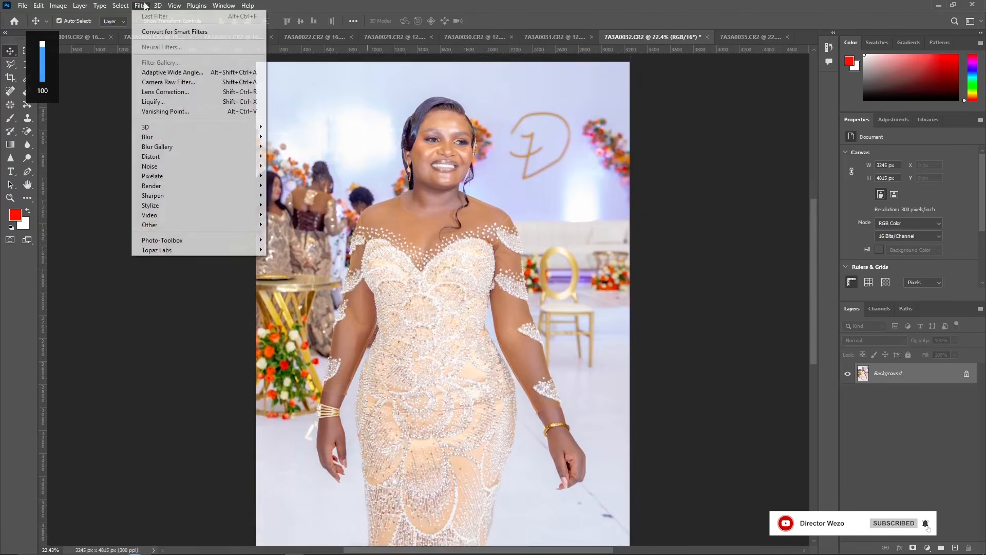
left_click(201, 88)
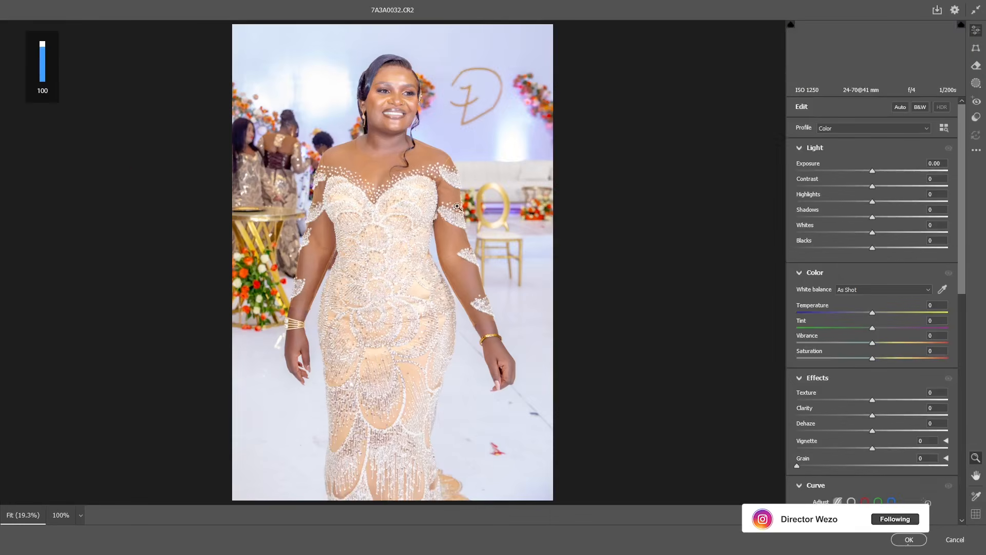
Set the portrait's Shadows to -22, Whites to -14 and Blacks to -33.
scroll(382, 96, "up", 1)
scroll(382, 96, "up", 2)
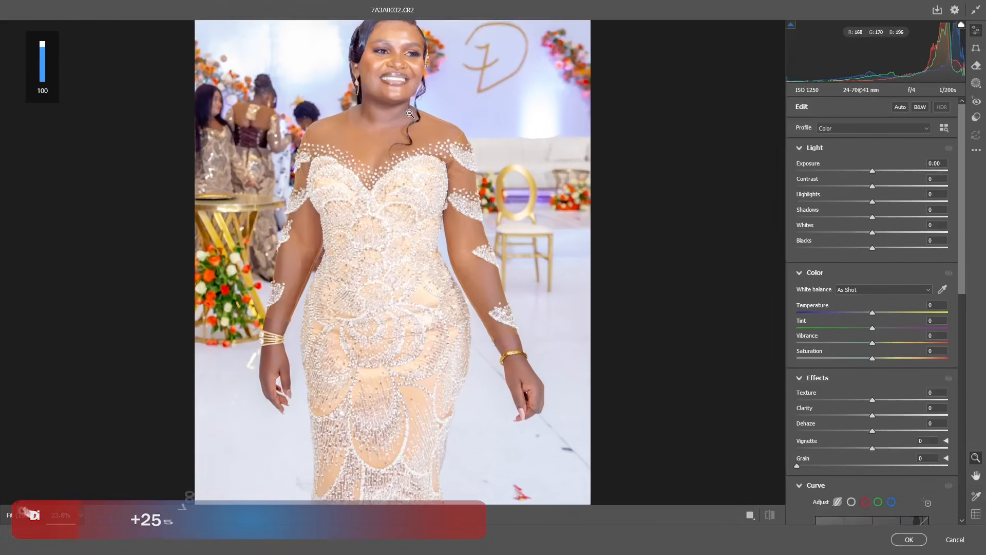
scroll(715, 169, "up", 2)
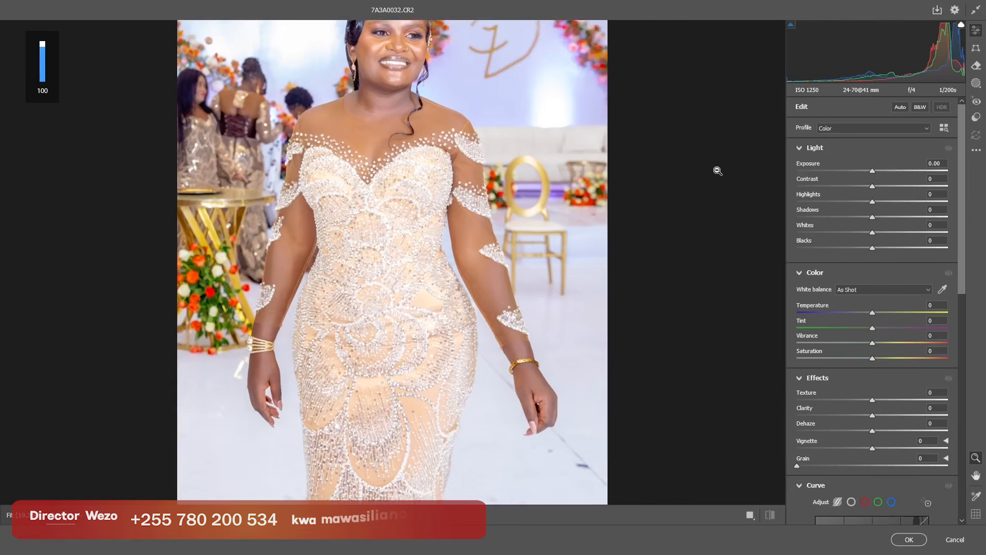
left_click(977, 475)
left_click_drag(464, 188, 465, 284)
scroll(465, 284, "up", 2)
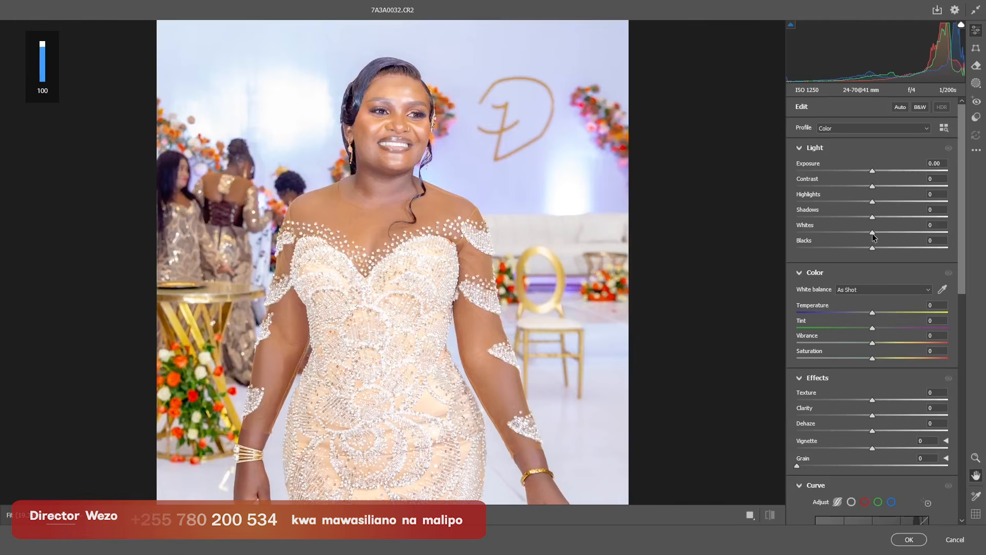
left_click_drag(871, 234, 847, 248)
scroll(399, 113, "up", 5)
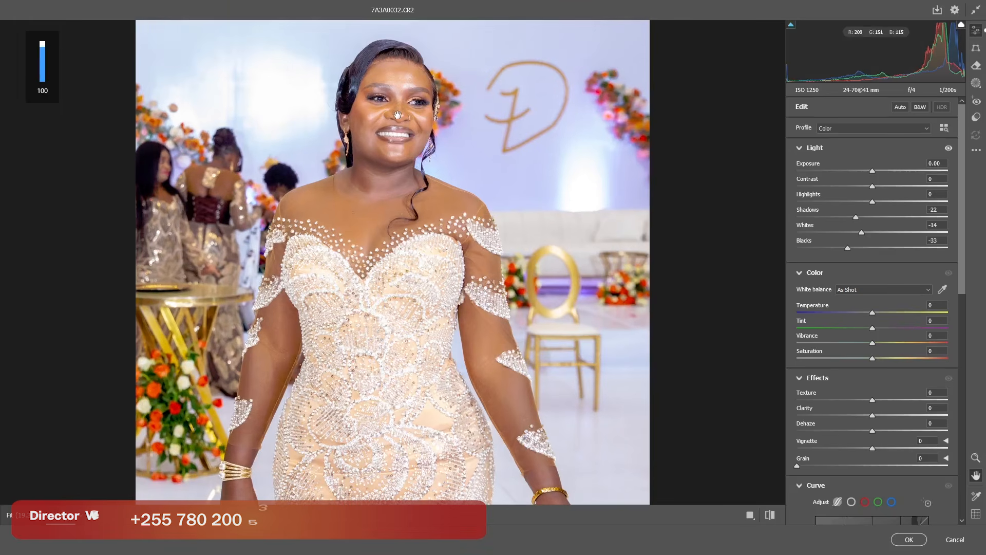
left_click_drag(400, 92, 402, 164)
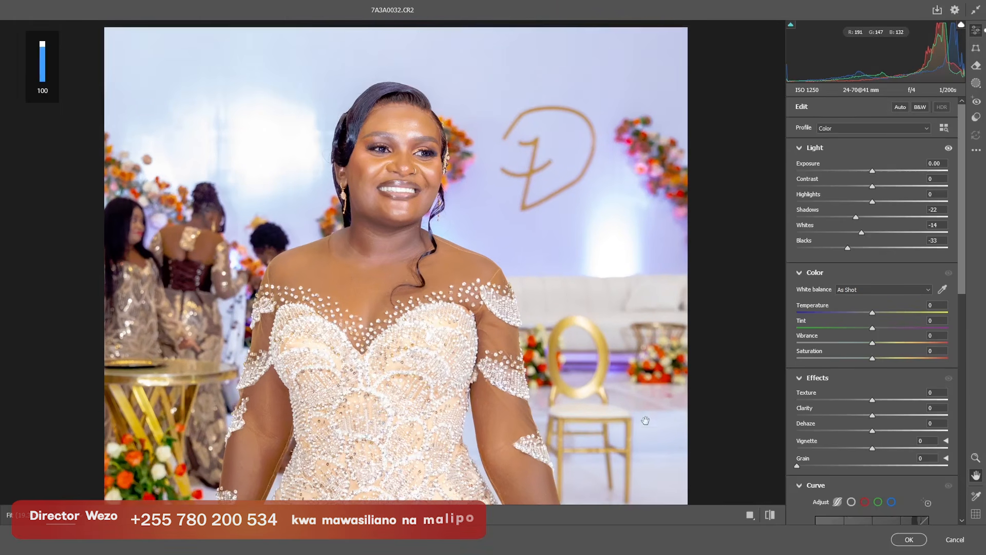
Show the portrait side by side before and after, and set Highlights to -36 and Contrast to -6.
key("q")
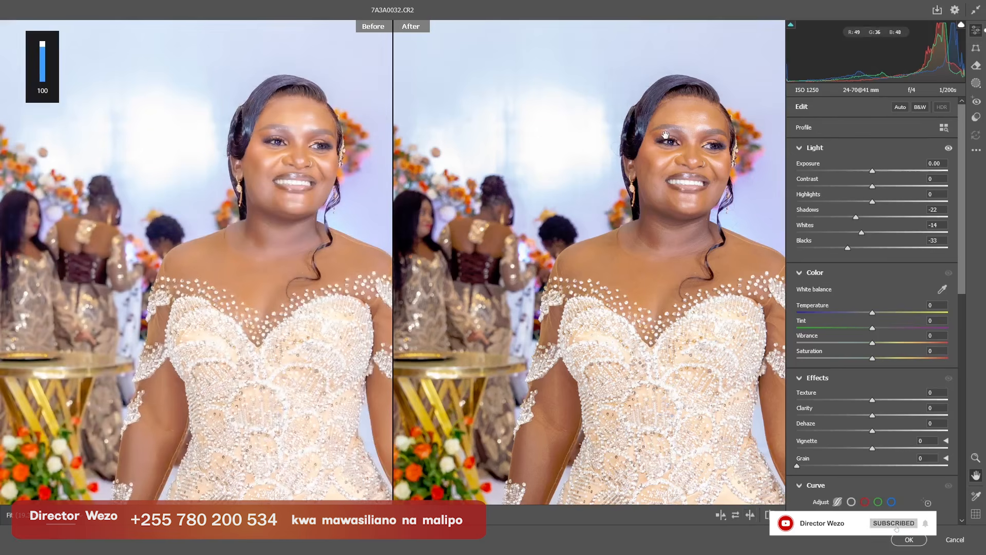
scroll(621, 177, "down", 5)
scroll(592, 265, "down", 1)
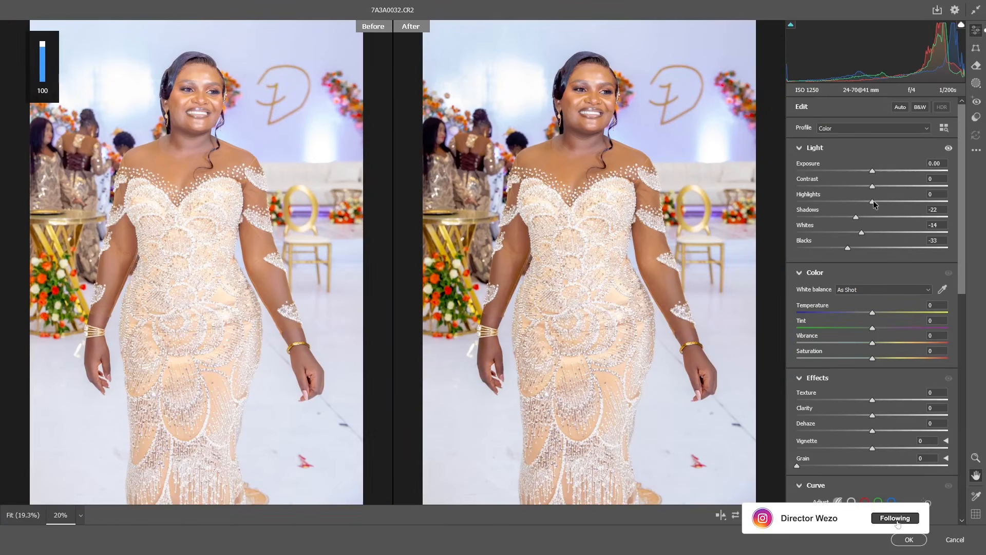
mouse_move(873, 202)
left_mouse_down()
mouse_move(847, 204)
mouse_move(868, 186)
left_mouse_up()
scroll(595, 89, "up", 4)
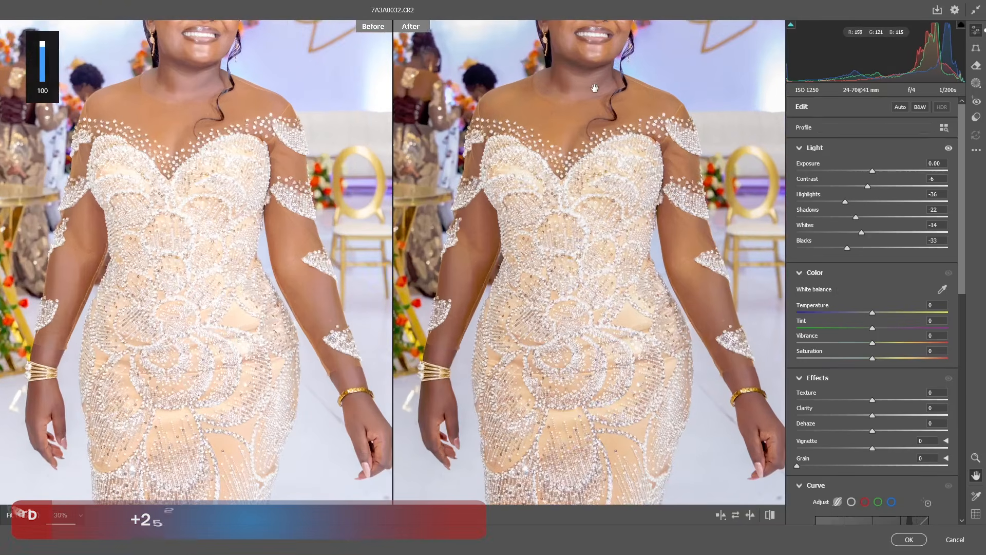
Inspect the woman's face up close in the before/after comparison and apply the Camera Raw adjustments to 7A3A0032.CR2.
left_click_drag(615, 324, 649, 449)
scroll(625, 190, "up", 3)
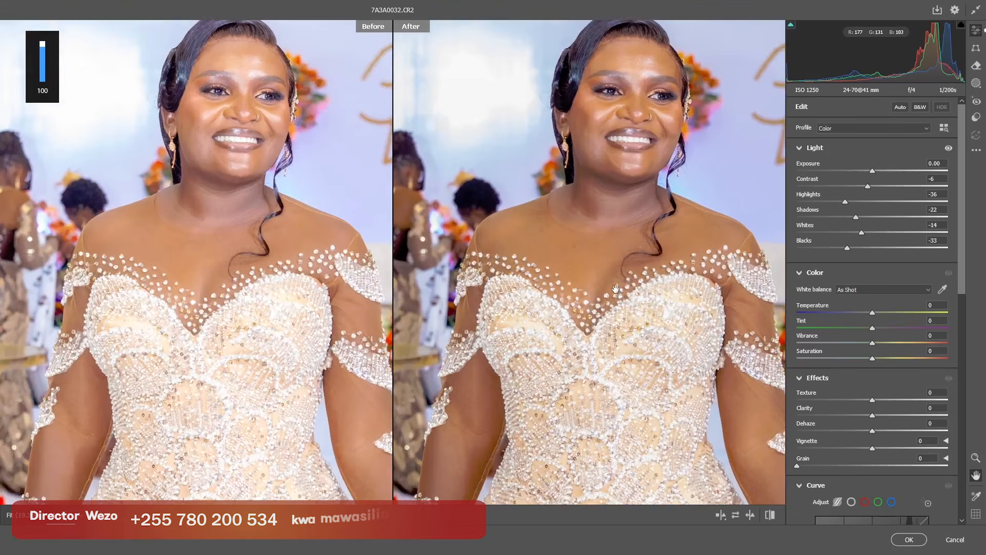
scroll(628, 177, "up", 5)
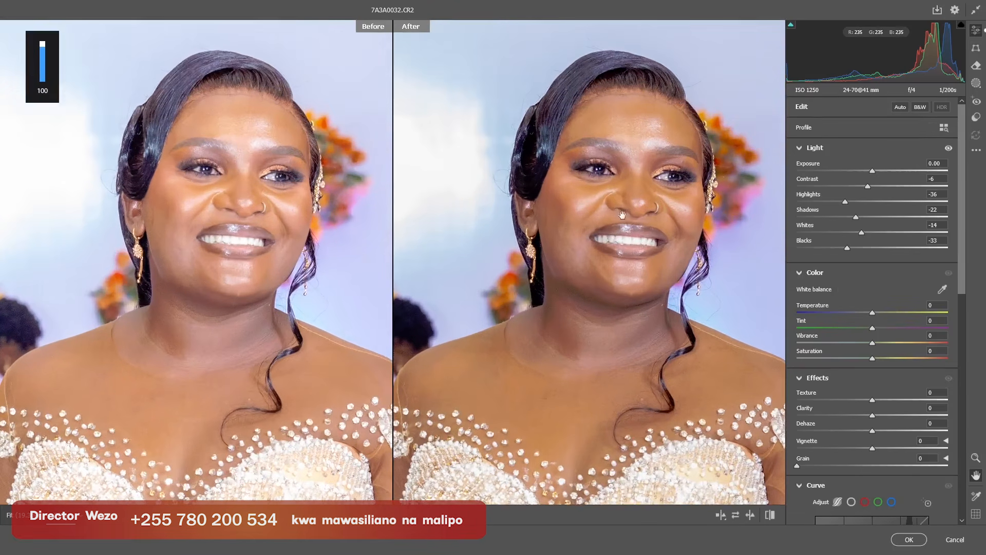
scroll(626, 217, "up", 4)
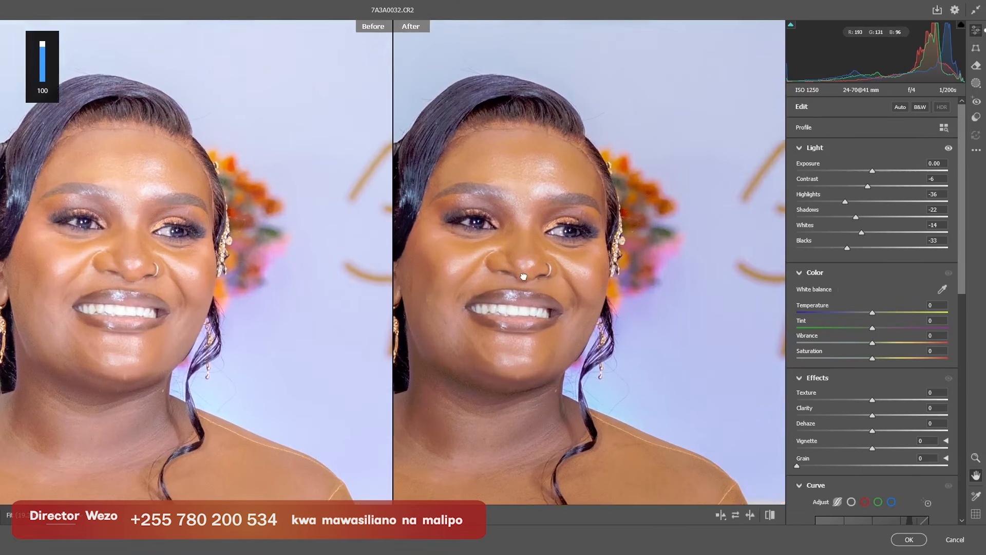
left_click_drag(524, 277, 532, 266)
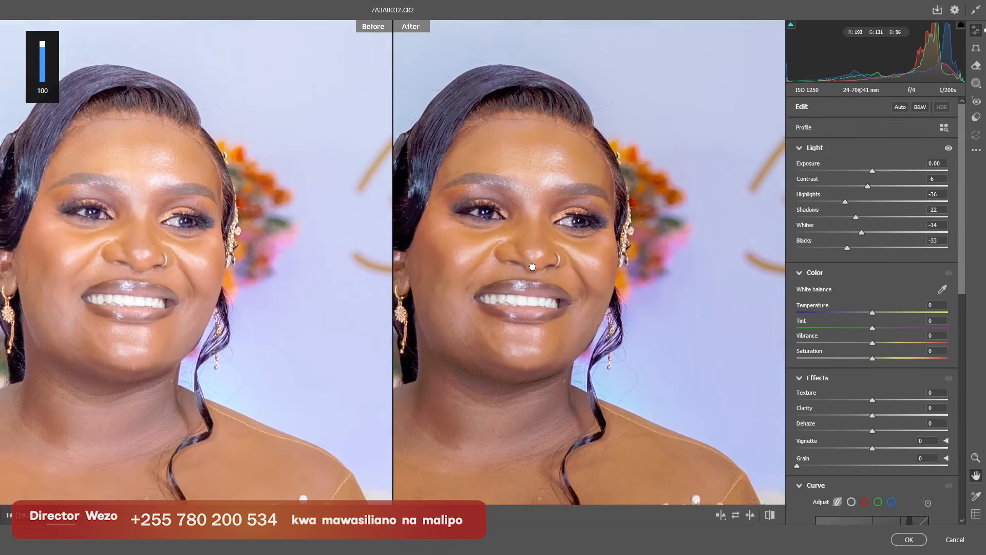
left_click(909, 540)
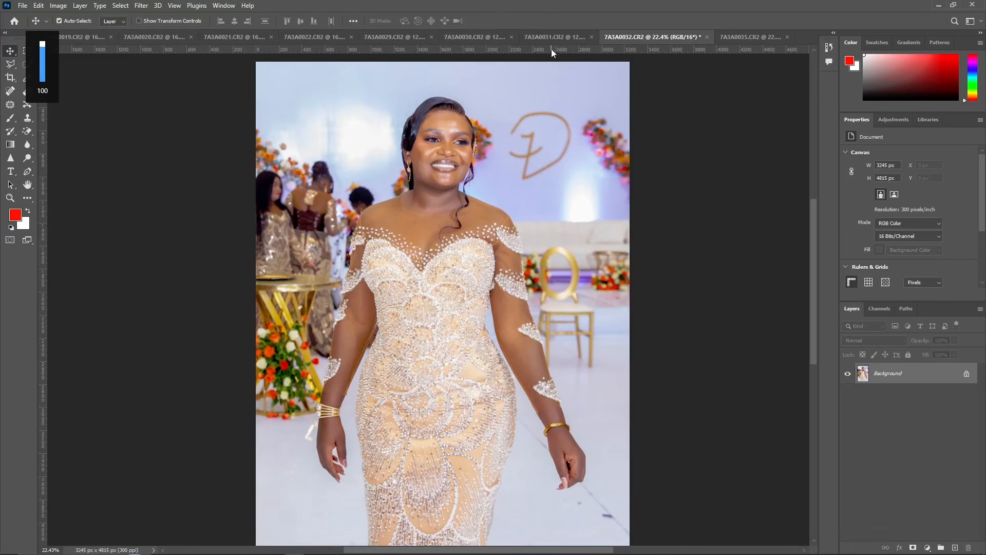
Close 7A3A0031.CR2 and 7A3A0030.CR2 without saving their changes.
left_click(549, 38)
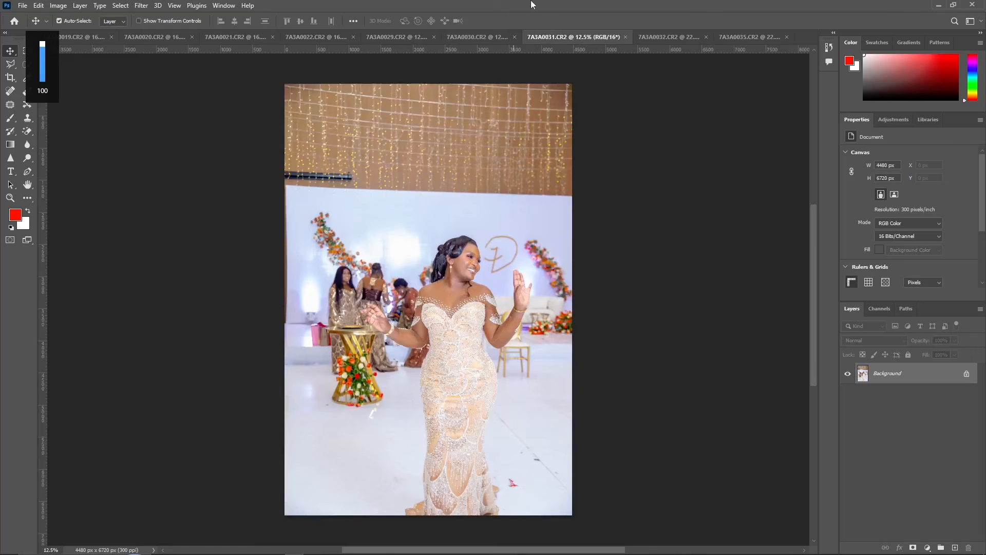
left_click(626, 37)
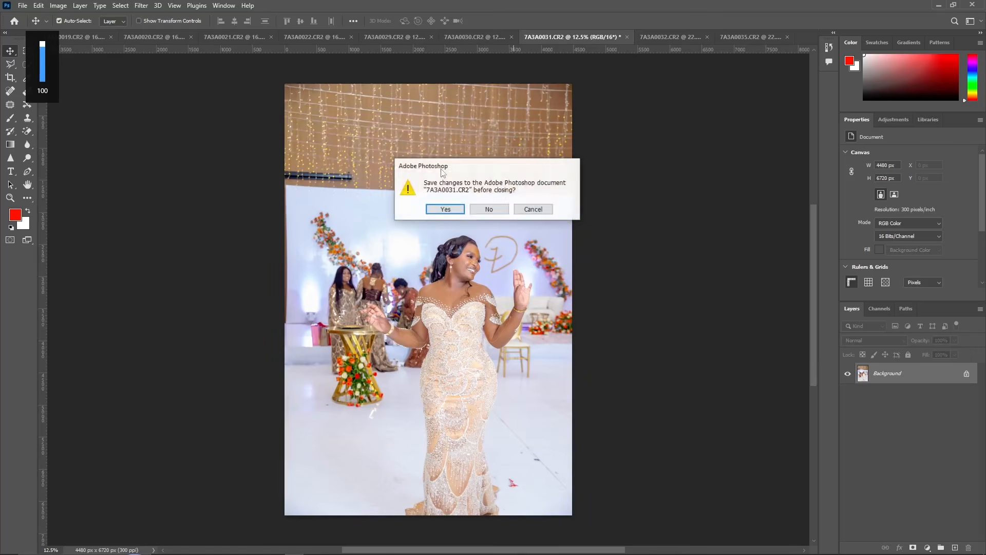
left_click(489, 210)
left_click(546, 38)
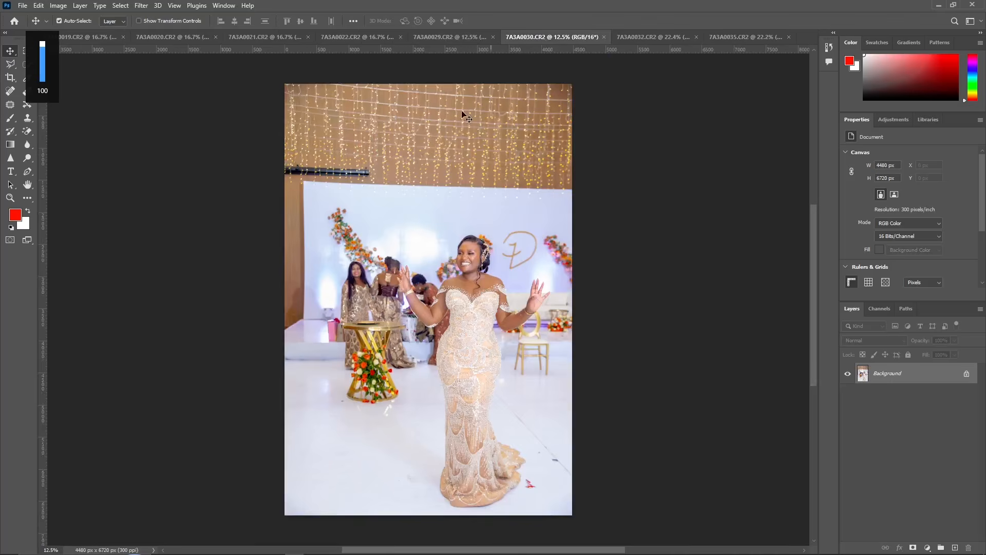
left_click(604, 38)
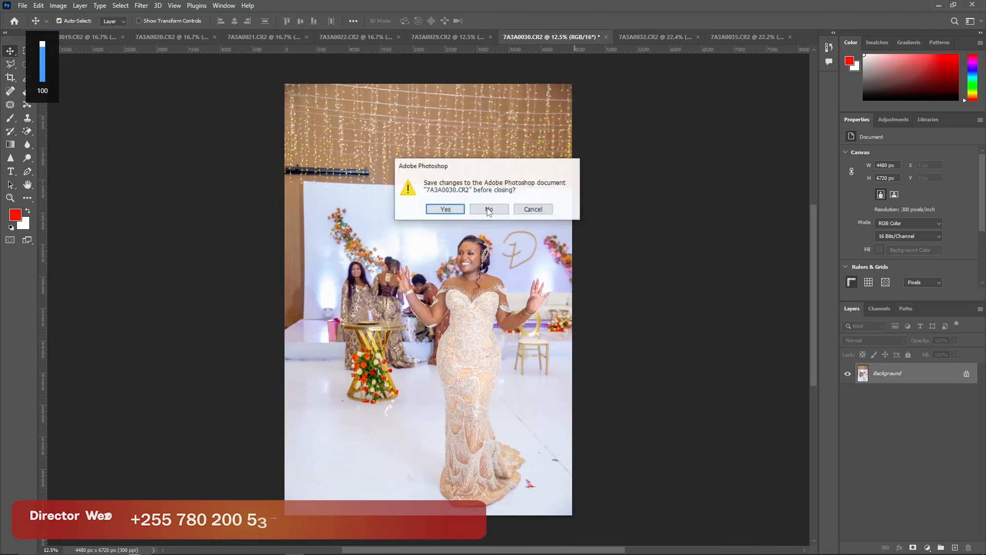
left_click(489, 209)
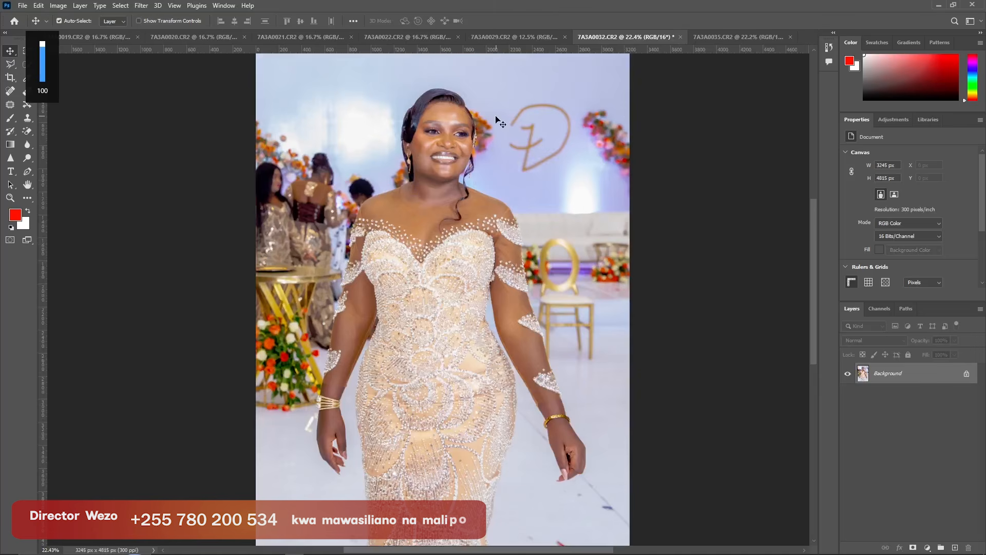
Crop 7A3A0029.CR2 to 3312 x 4480 px around the woman, removing the ceiling, the floral table side and a strip of floor.
left_click(510, 37)
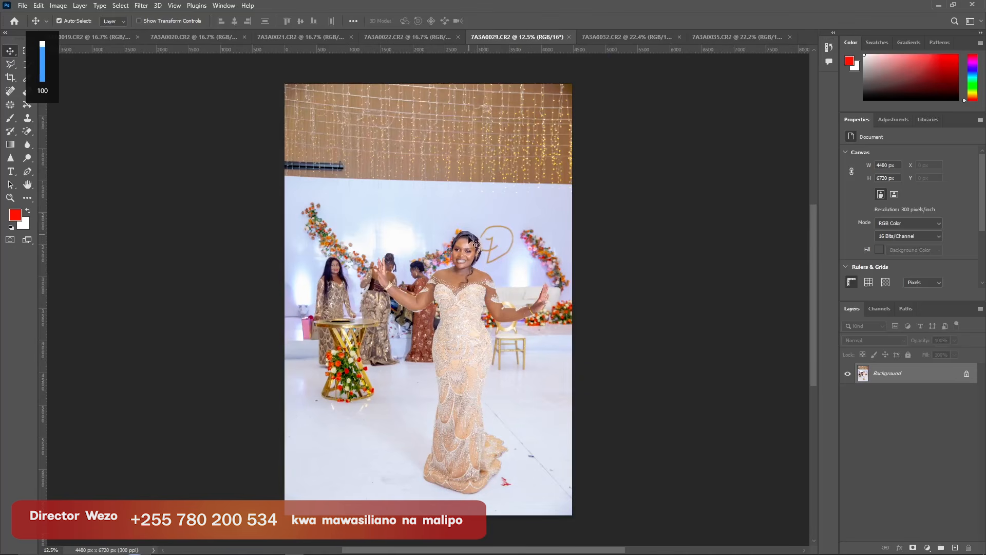
left_click(10, 77)
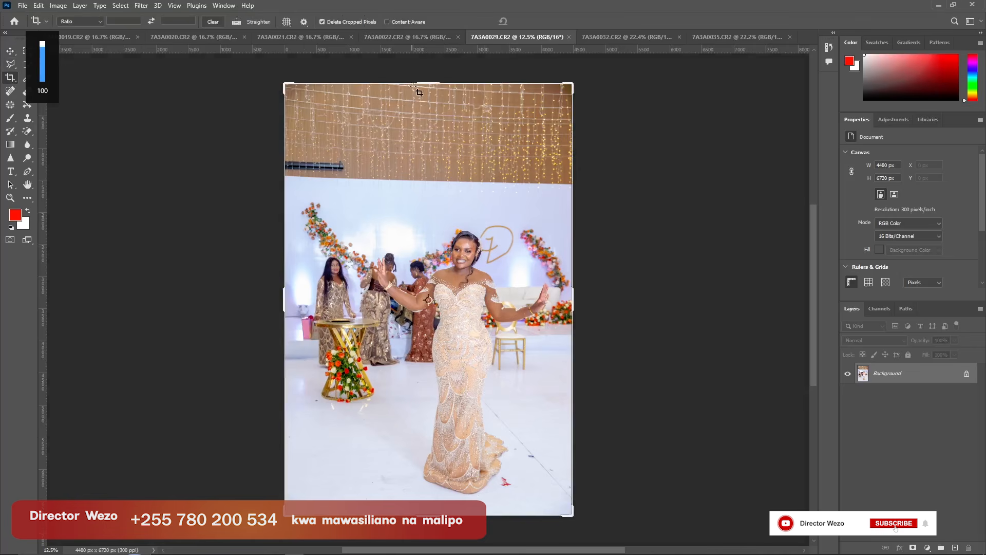
left_click_drag(419, 93, 433, 148)
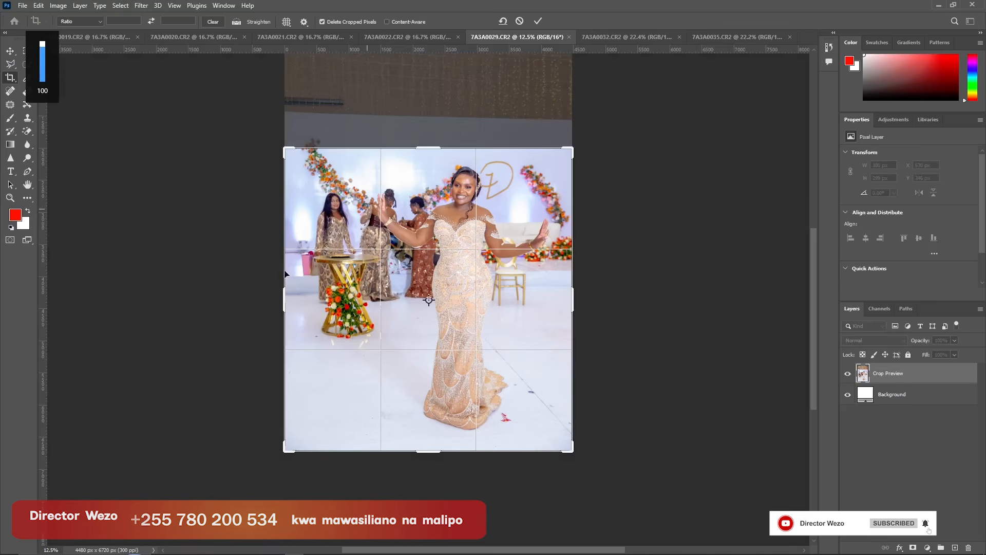
left_click_drag(285, 274, 319, 290)
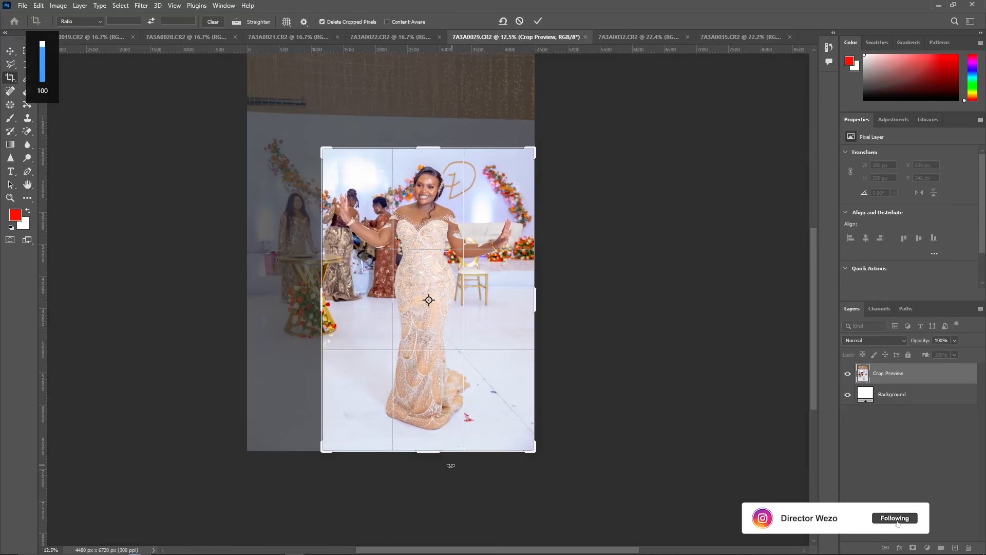
left_click_drag(436, 452, 436, 436)
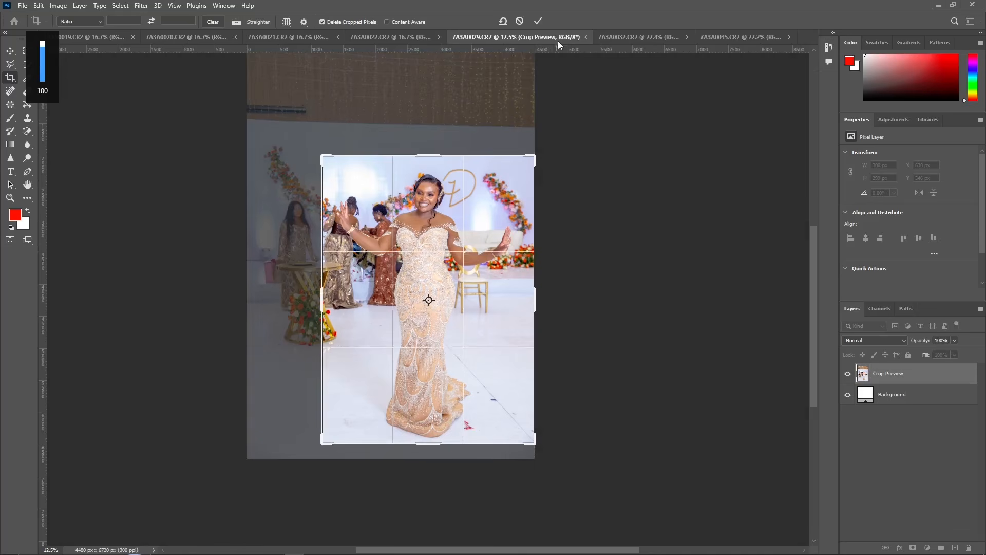
left_click(536, 22)
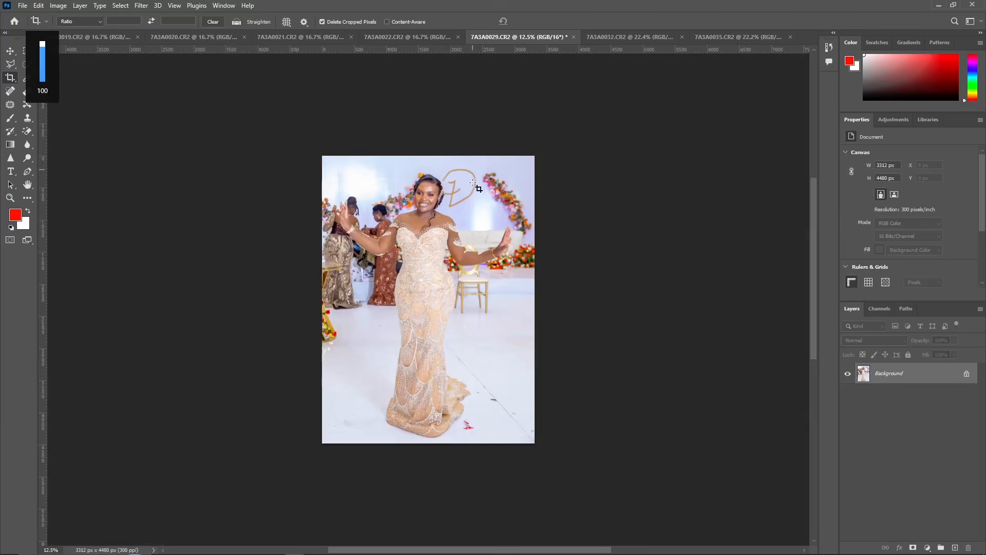
scroll(424, 211, "up", 8)
scroll(425, 211, "down", 4)
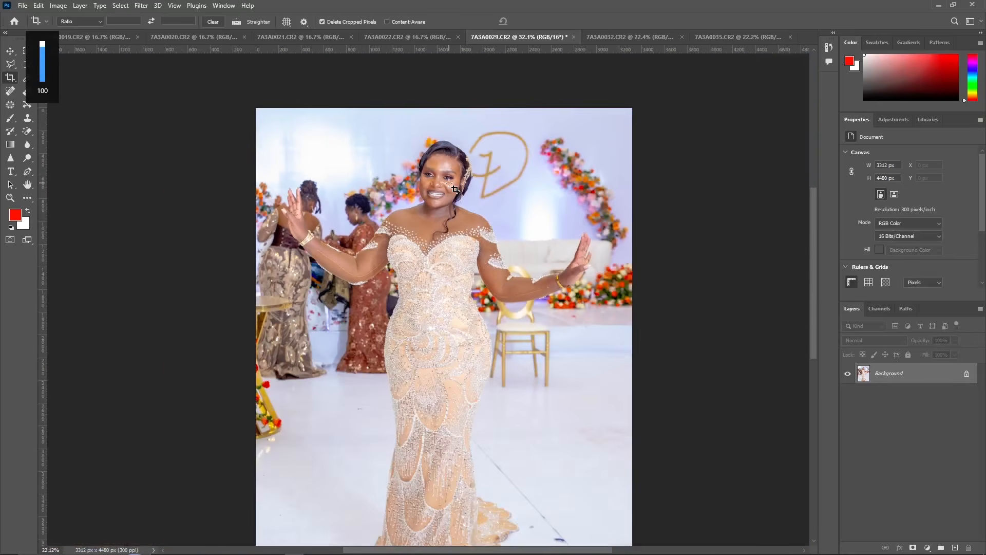
scroll(446, 281, "down", 3)
scroll(445, 282, "up", 2)
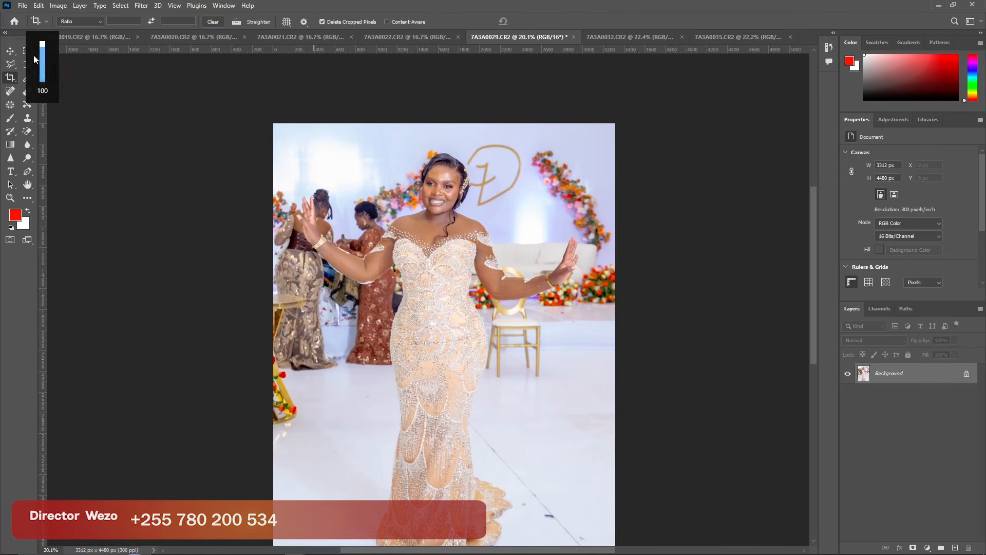
left_click(12, 53)
Examine the skin of the man in the orange jacket up close in 7A3A0022.CR2 and 7A3A0021.CR2.
left_click(400, 37)
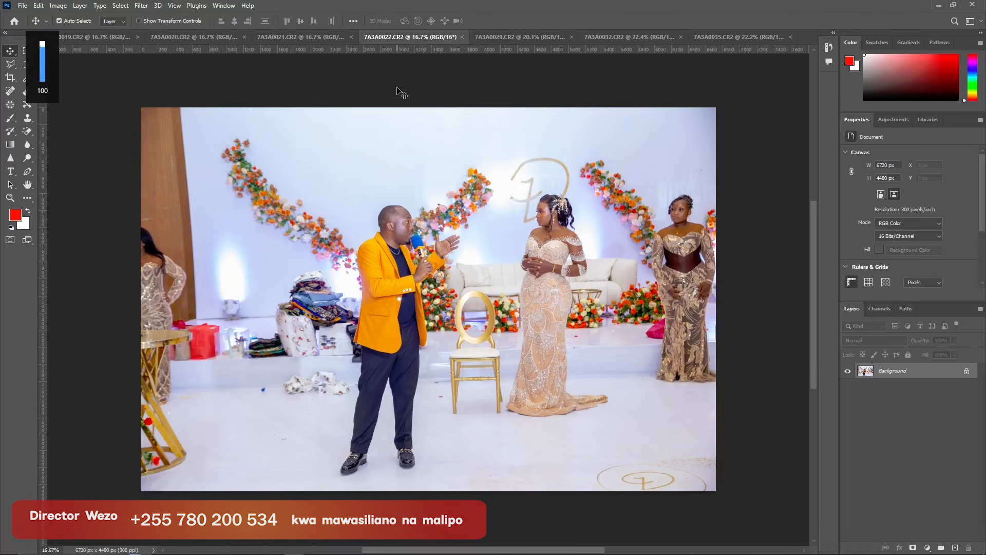
scroll(428, 242, "up", 10)
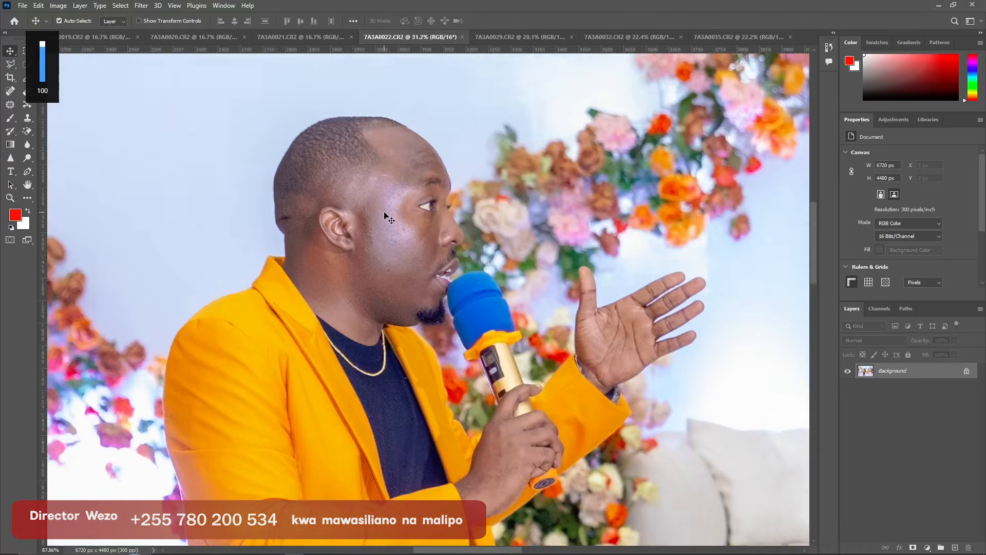
scroll(386, 216, "down", 10)
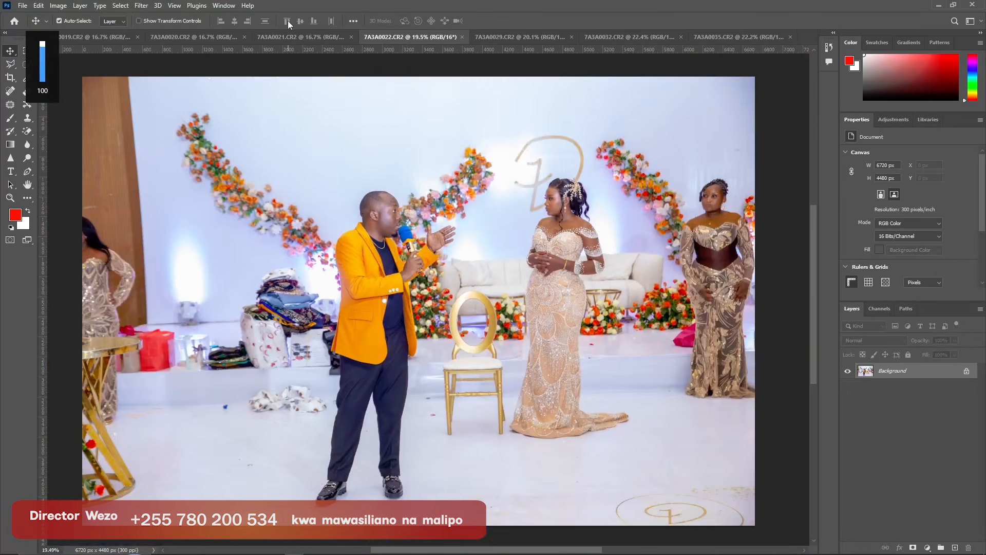
left_click(302, 37)
scroll(411, 232, "up", 8)
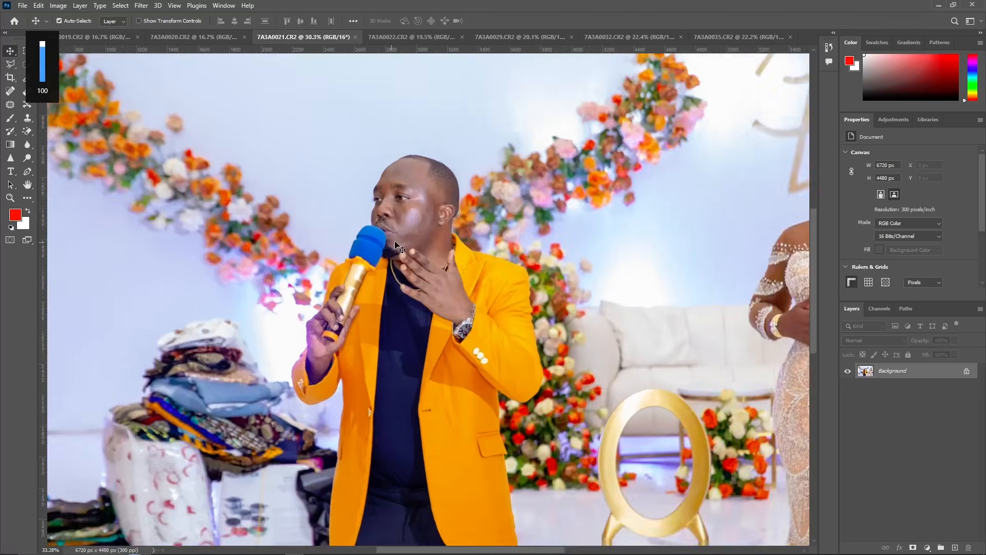
scroll(411, 230, "down", 9)
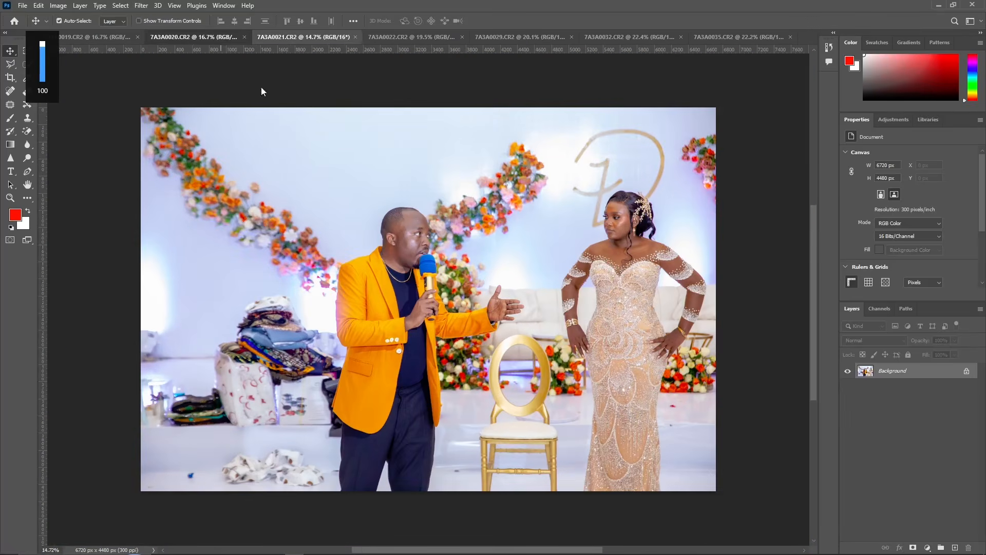
Crop 7A3A0020.CR2 to 2859 x 3480 px around the man with the microphone, cutting away the woman and the upper background.
left_click(198, 37)
scroll(392, 257, "up", 6)
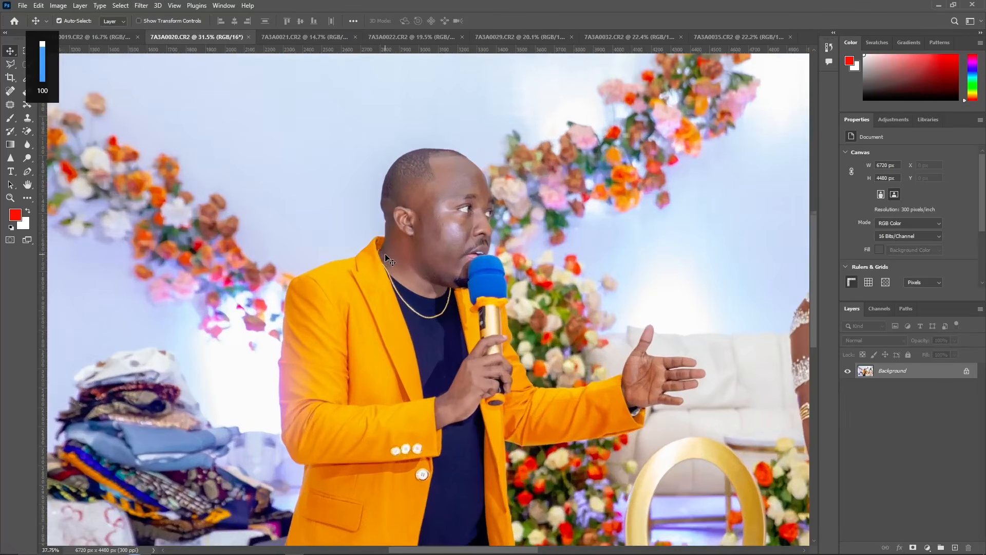
scroll(462, 250, "down", 7)
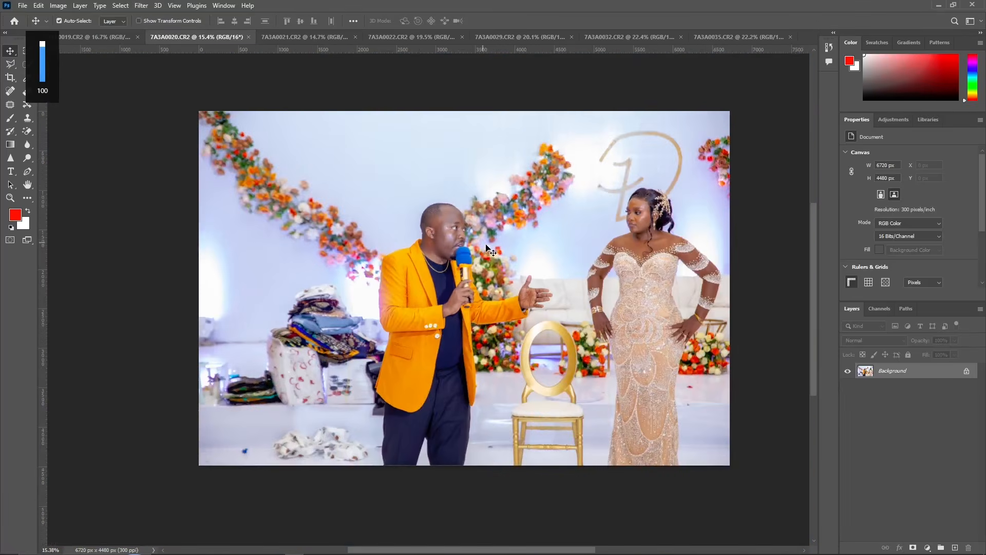
left_click(9, 77)
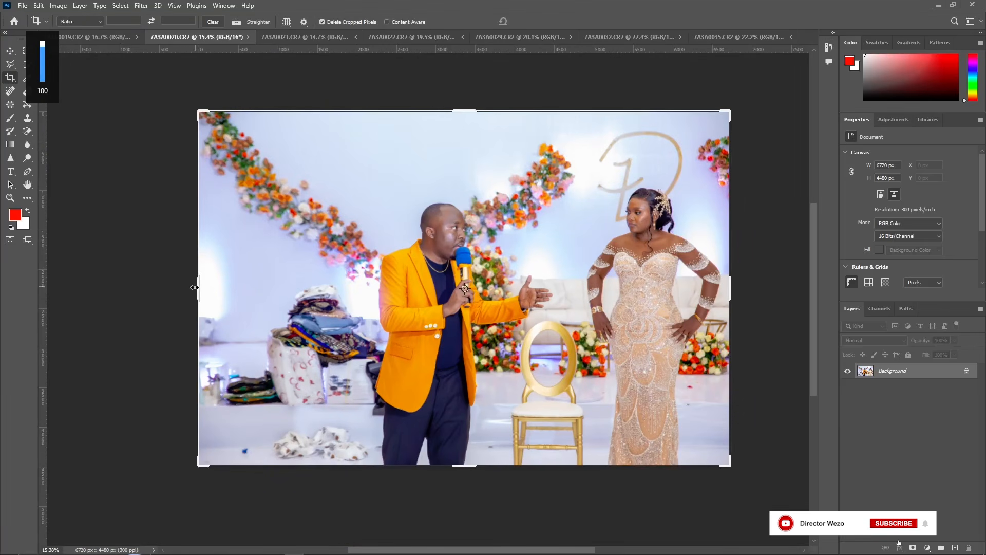
left_click_drag(200, 287, 267, 289)
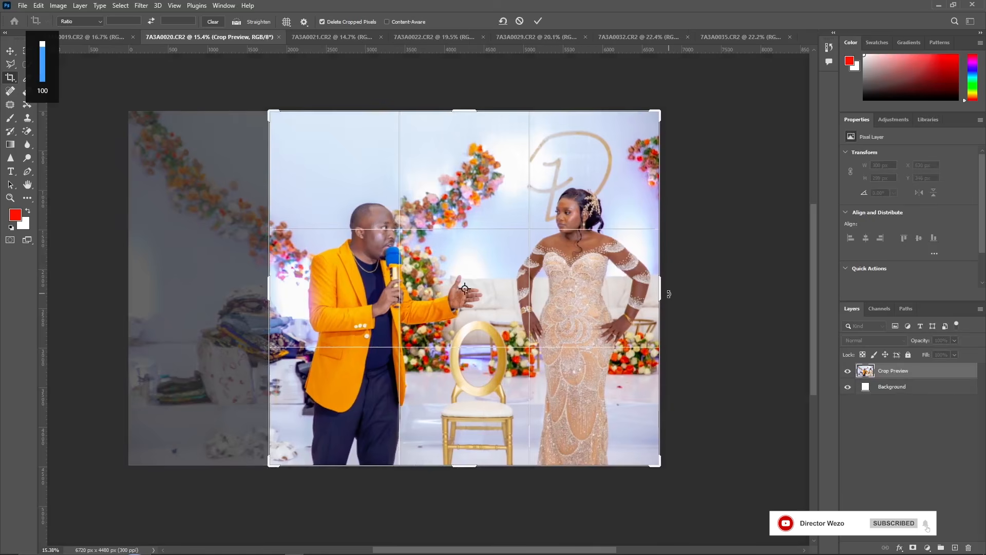
left_click_drag(660, 294, 579, 317)
left_click_drag(465, 111, 465, 150)
left_click(539, 21)
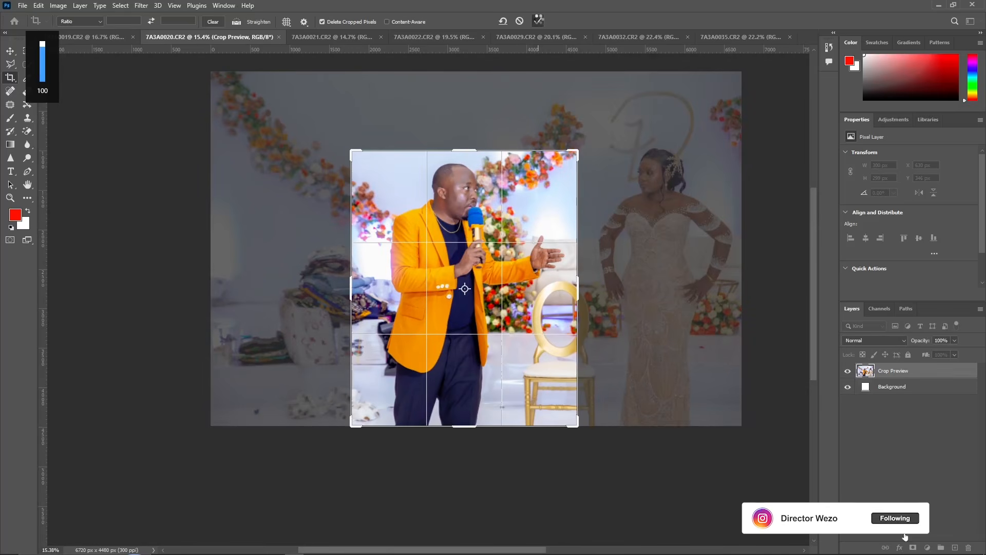
scroll(465, 205, "up", 6)
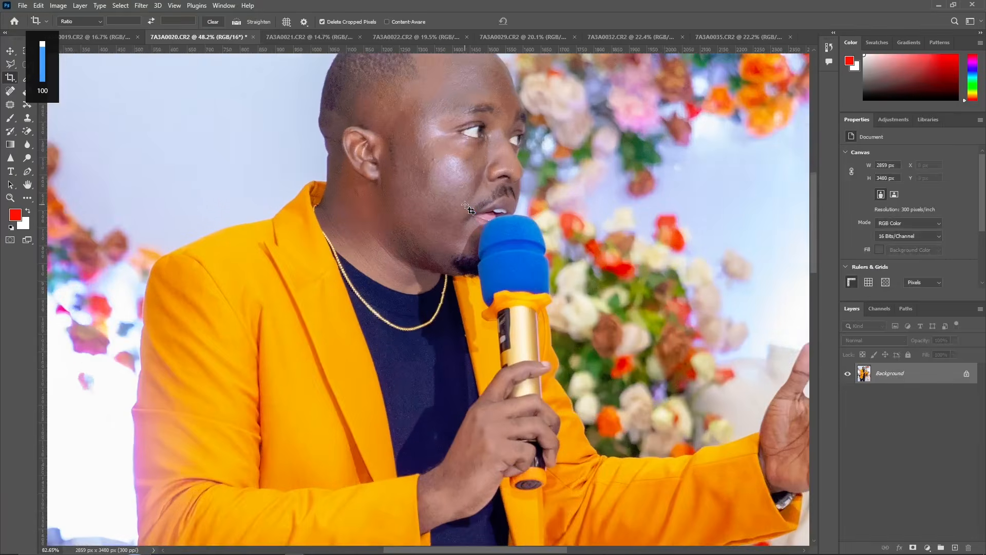
scroll(464, 204, "down", 9)
scroll(465, 205, "up", 1)
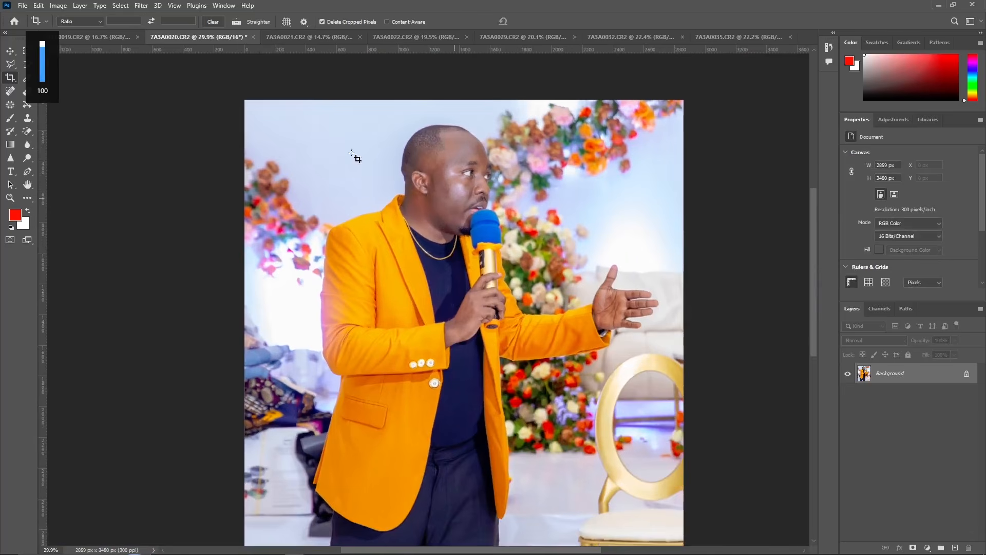
Switch to 7A3A0019.CR2, zoom in on the man's face and duplicate the Background layer.
left_click(115, 38)
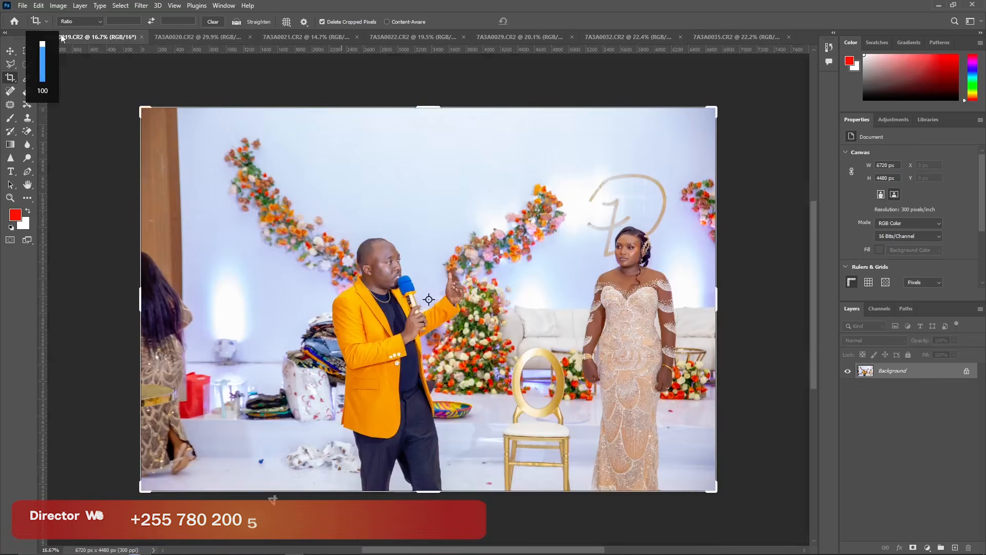
key("v")
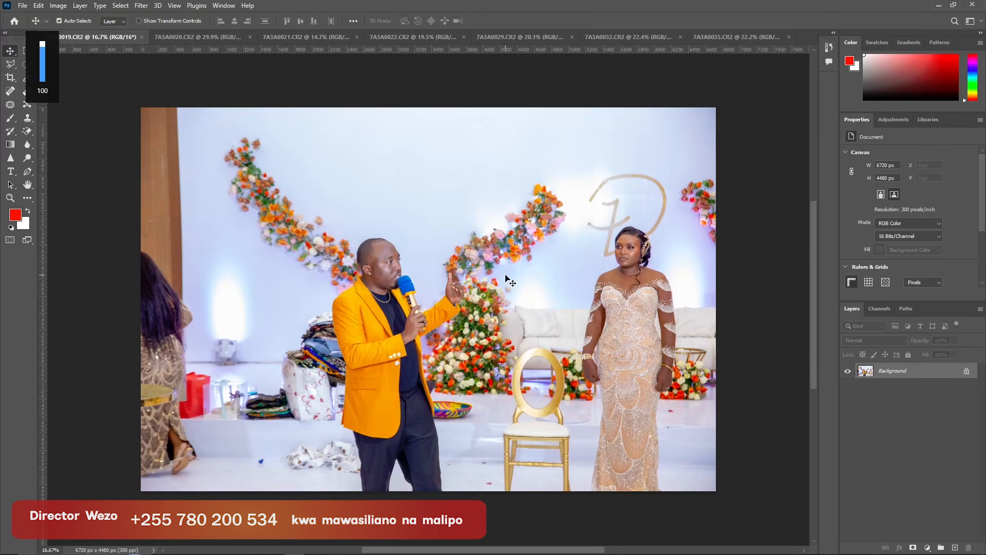
scroll(267, 280, "up", 10)
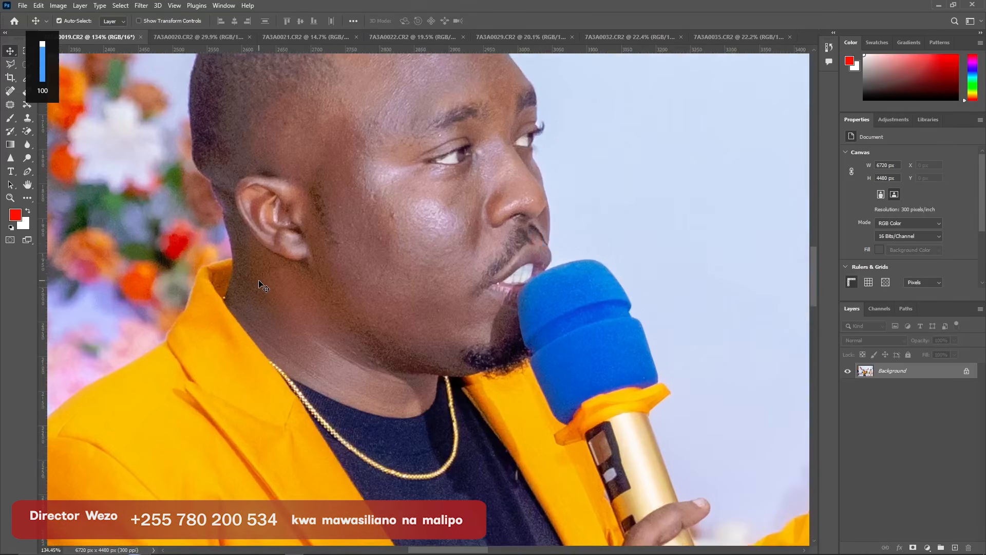
scroll(263, 286, "down", 5)
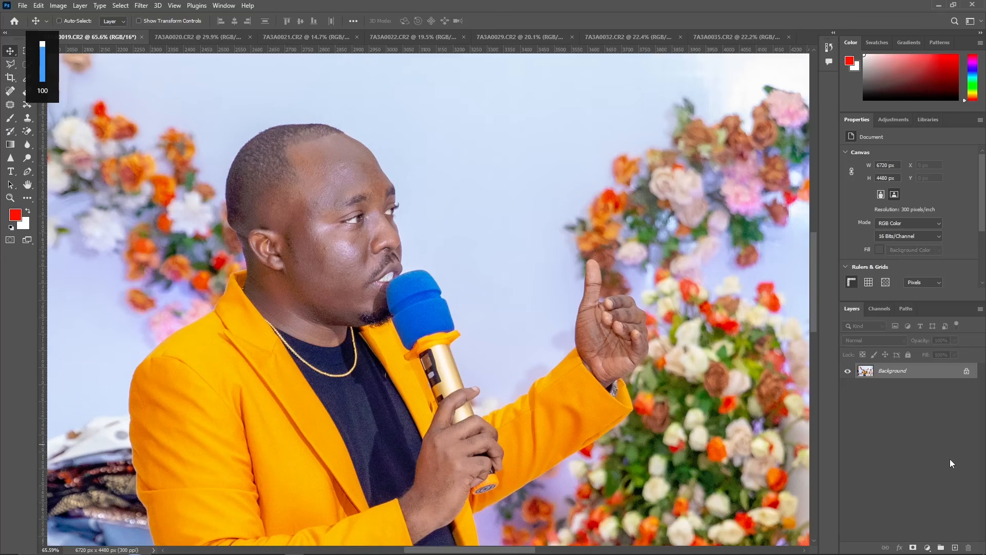
key("ctrl+j")
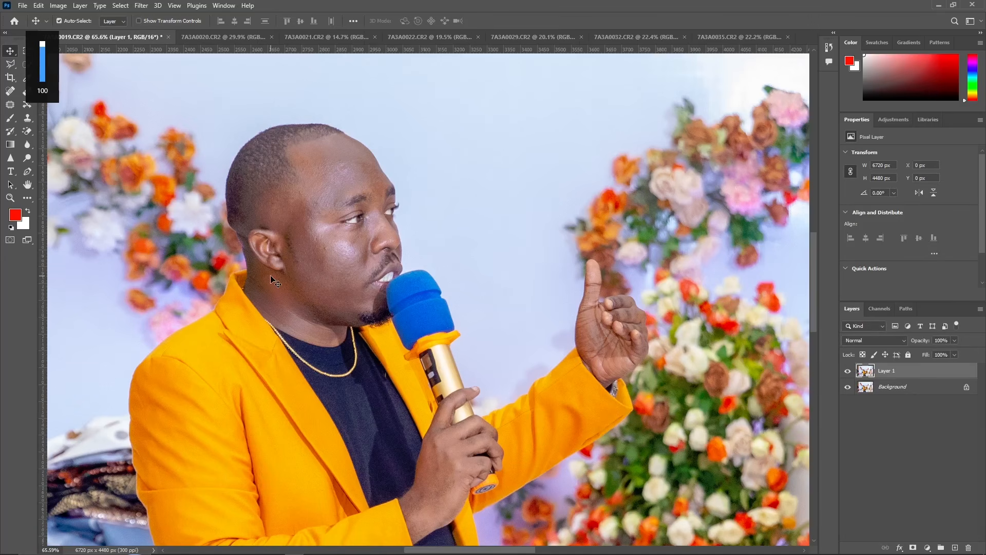
Open the duplicated layer of 7A3A0019.CR2 in the SkinFiner filter.
scroll(271, 278, "down", 3)
scroll(270, 278, "up", 4)
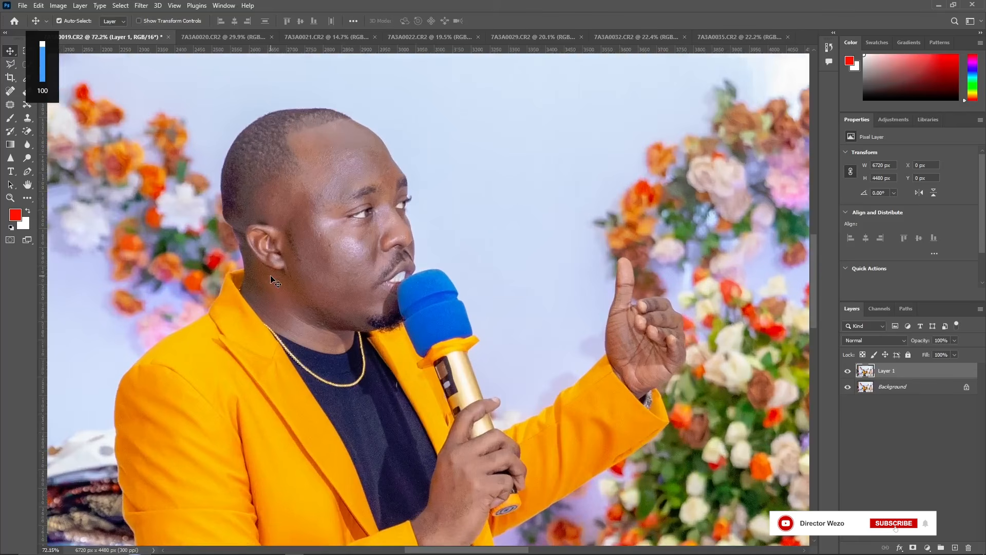
left_click(141, 6)
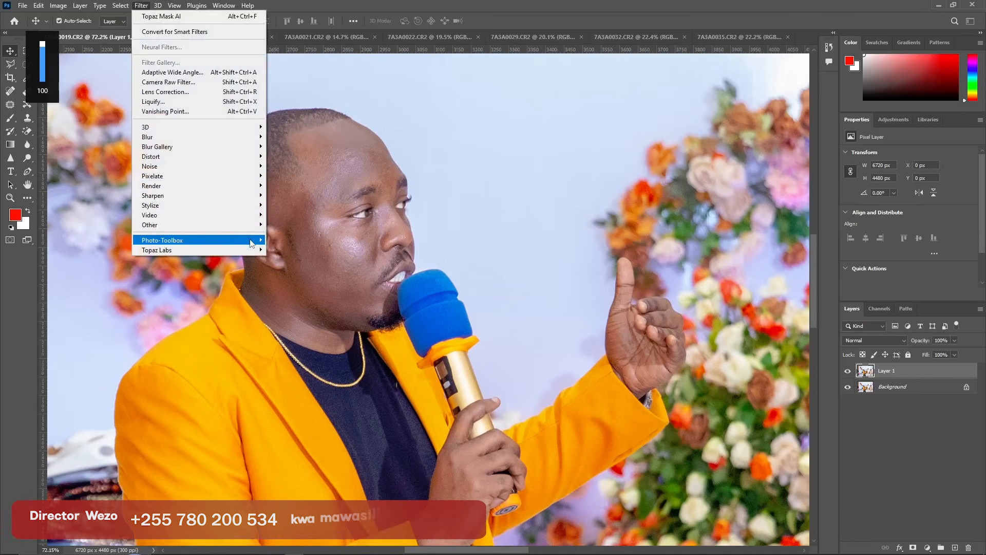
mouse_move(251, 240)
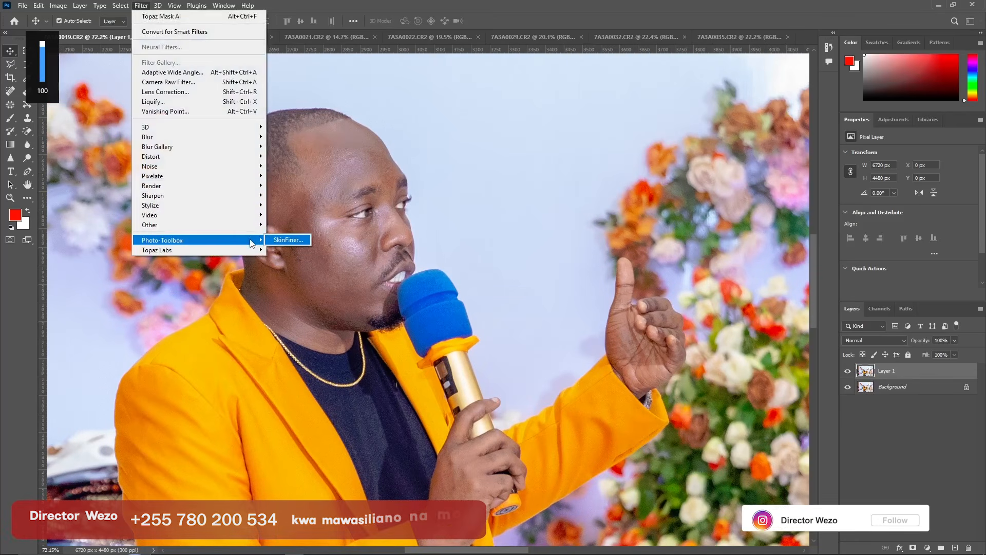
left_click(295, 239)
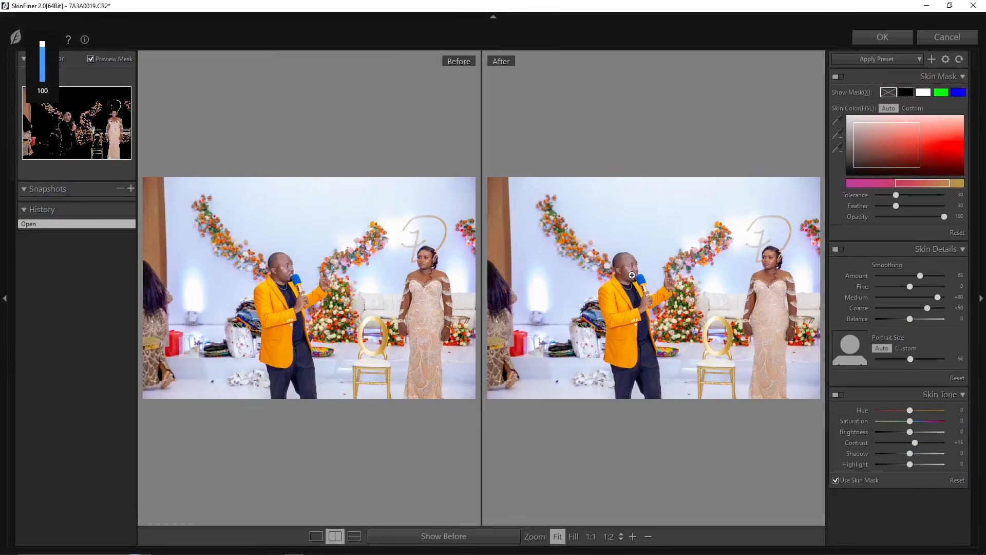
Bring the man's face to 1:1 in the before/after view and set the skin mask to a custom skin color.
scroll(631, 275, "up", 1)
scroll(597, 254, "up", 2)
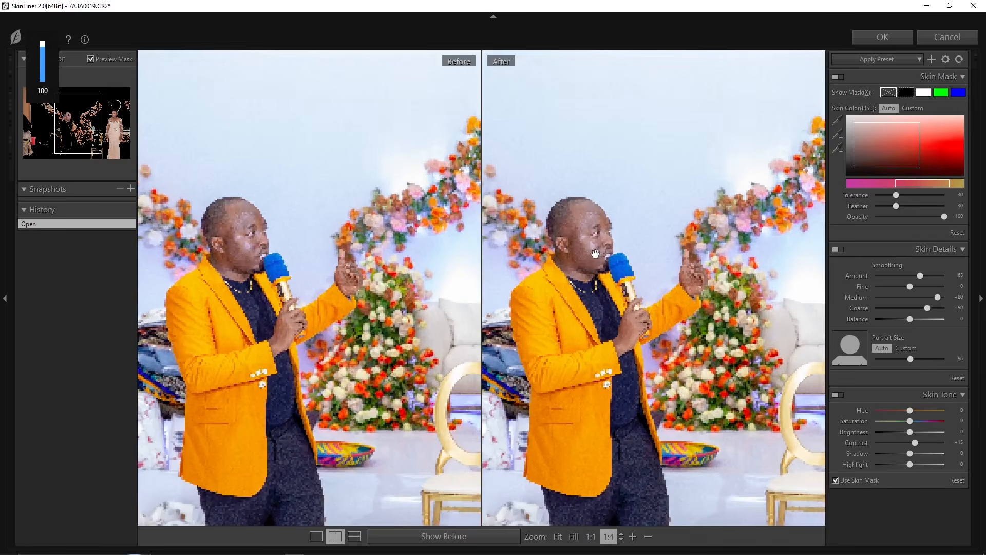
scroll(593, 254, "up", 1)
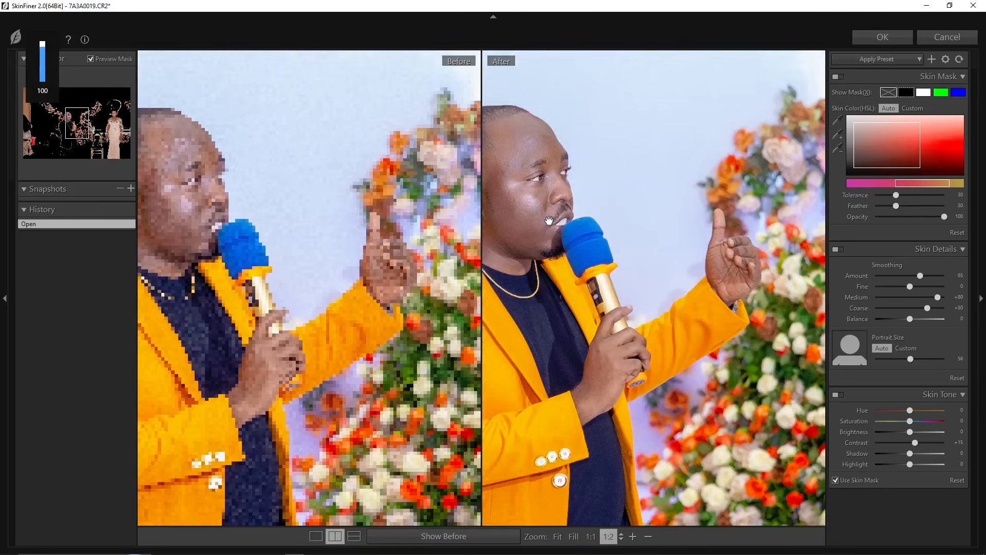
left_click_drag(551, 221, 651, 252)
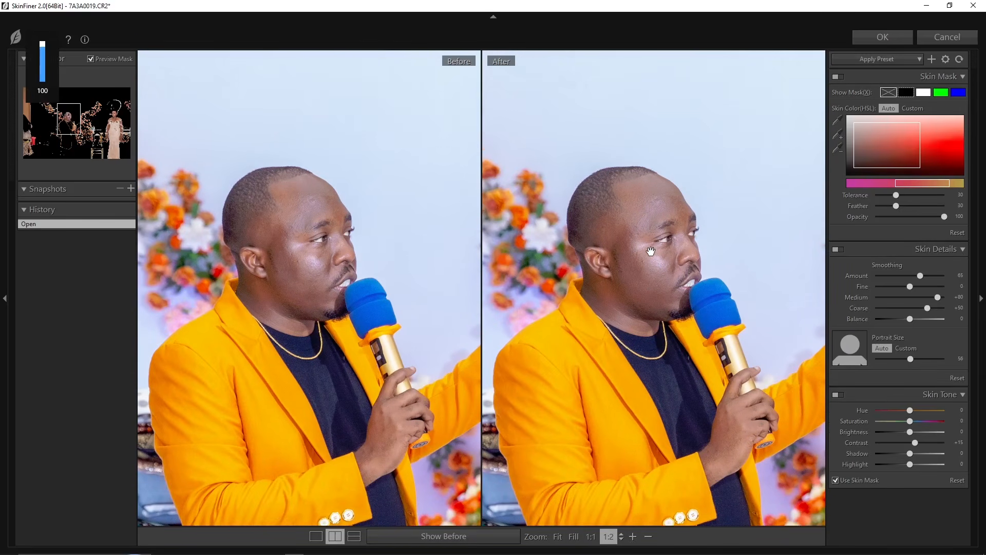
scroll(650, 251, "up", 1)
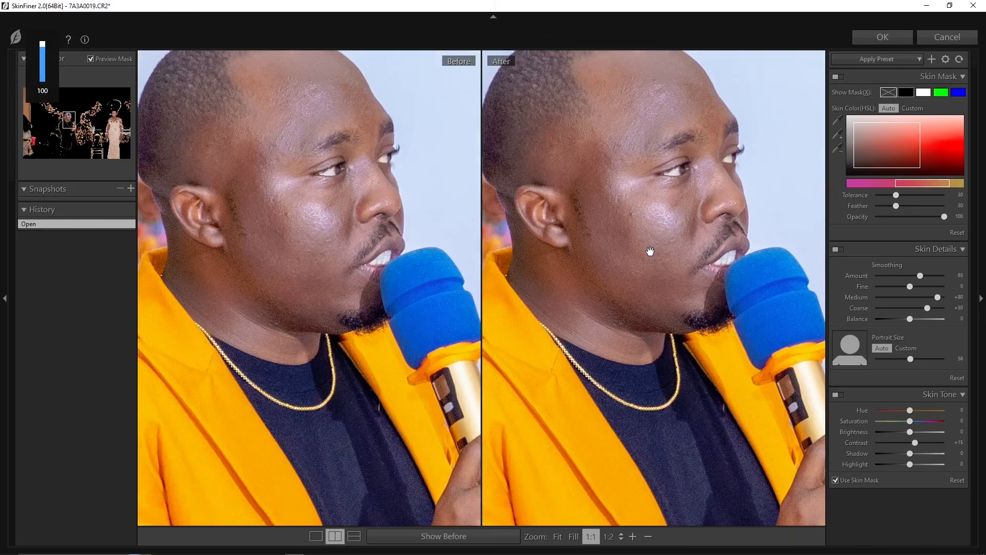
left_click_drag(646, 228, 661, 286)
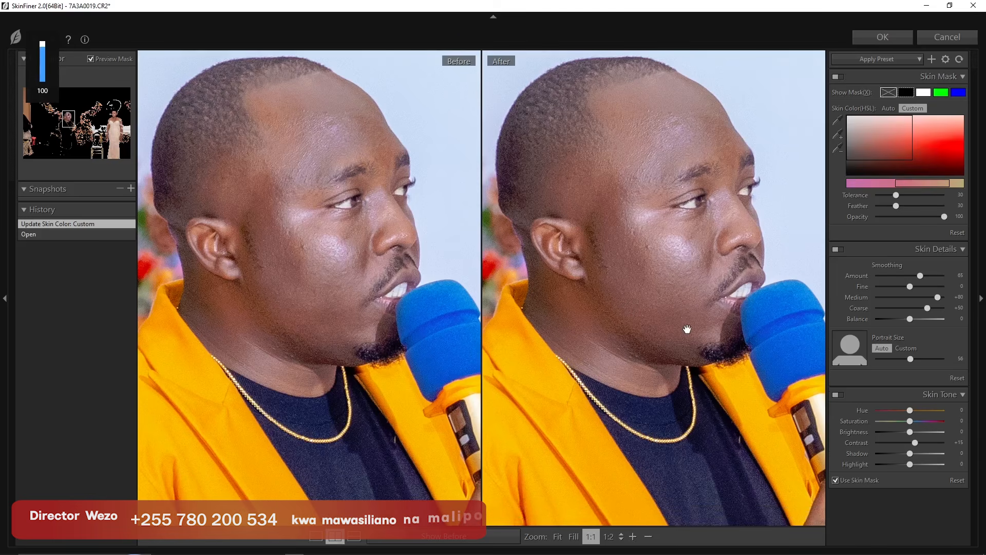
Toggle the Skin Details adjustments off and on twice to compare the smoothing on the man's face.
left_click(838, 249)
left_click(838, 250)
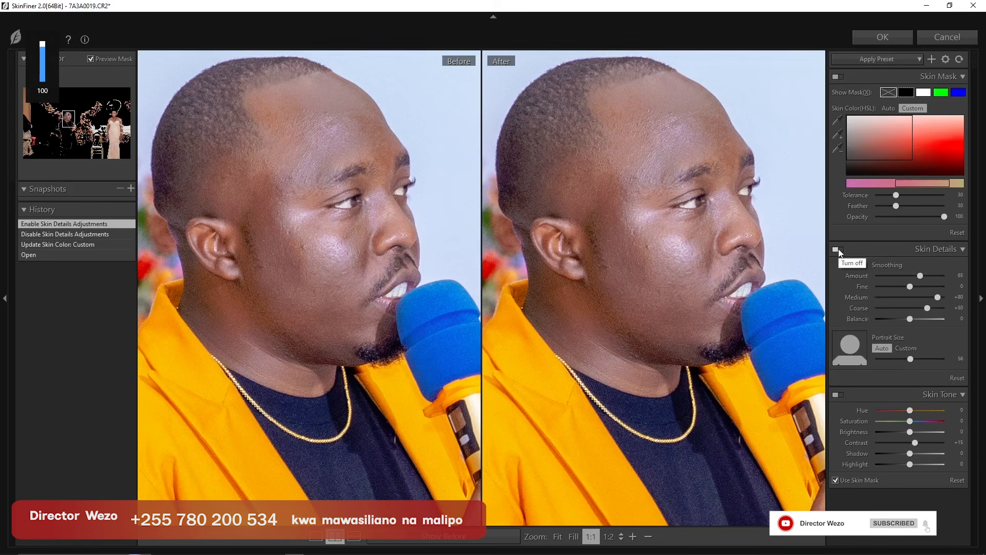
left_click(838, 250)
left_click(838, 250)
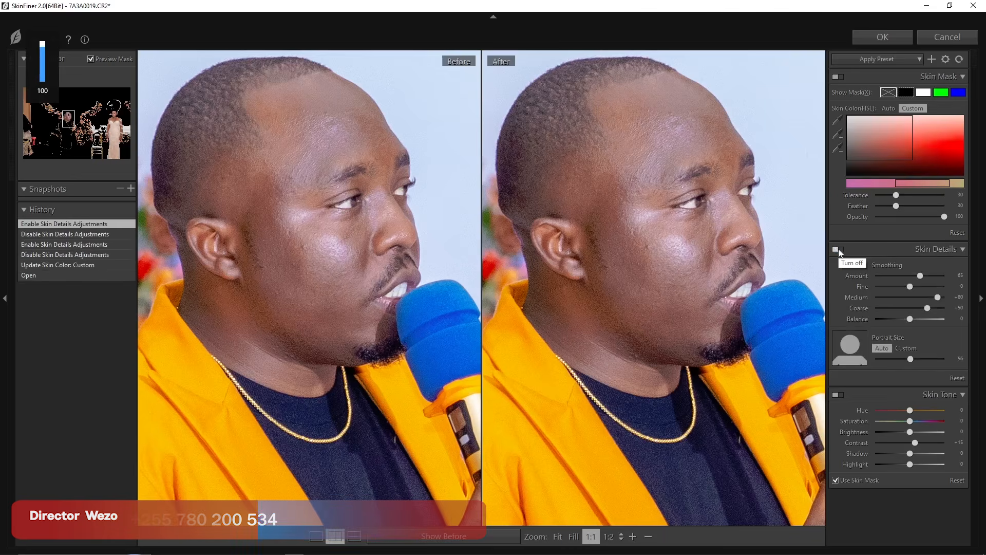
Set the skin smoothing Amount to 73 and apply the SkinFiner retouch to the man's layer.
scroll(670, 198, "down", 1)
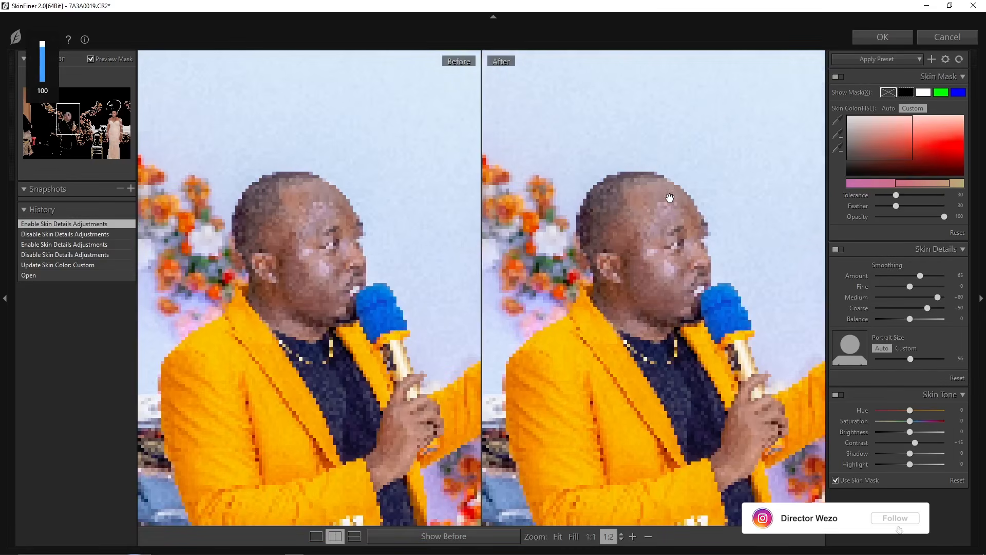
left_click_drag(657, 291, 654, 246)
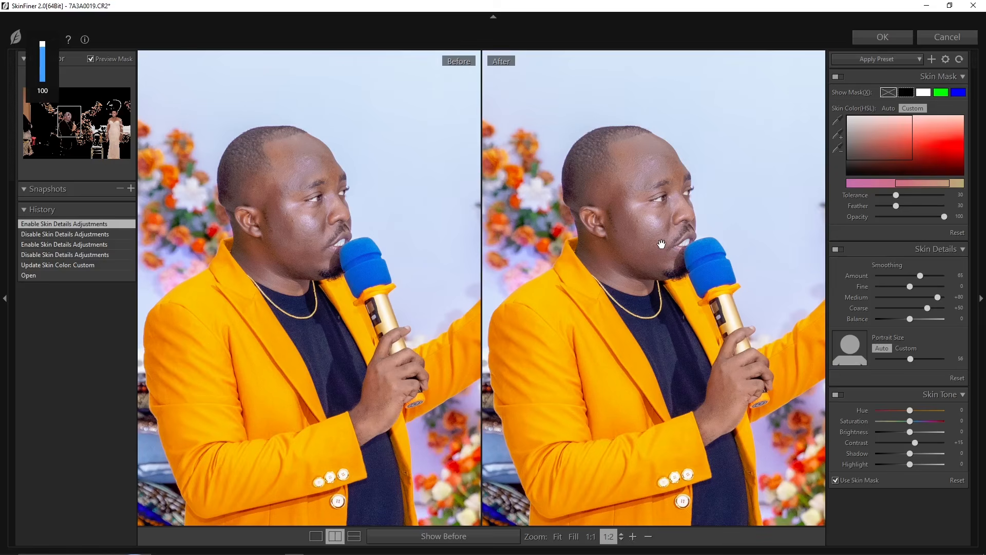
scroll(662, 244, "down", 1)
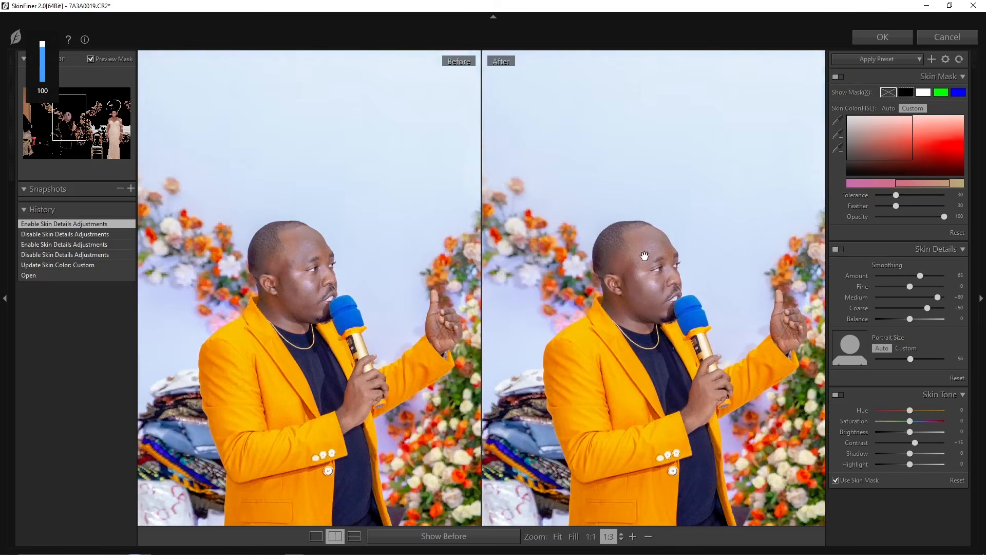
left_click_drag(645, 258, 636, 213)
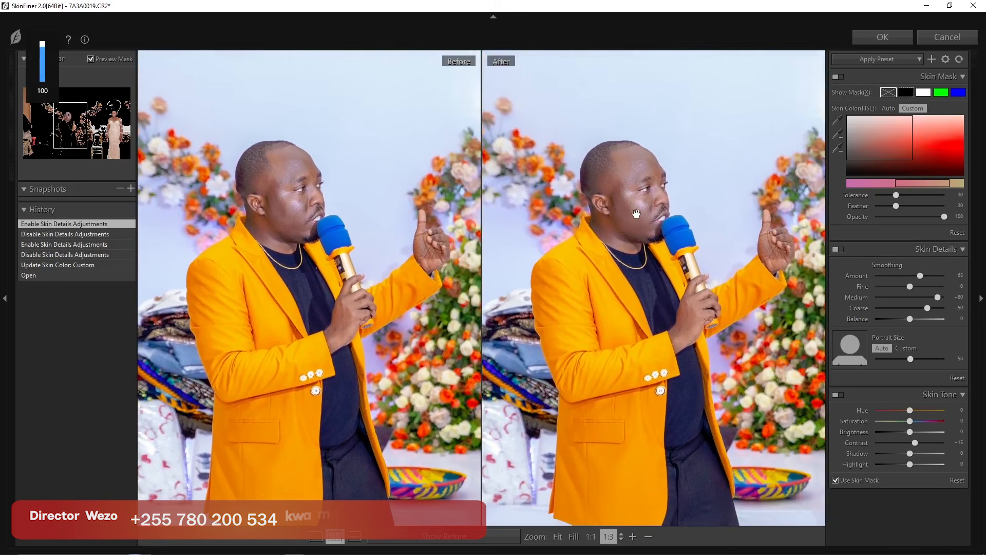
scroll(637, 214, "up", 1)
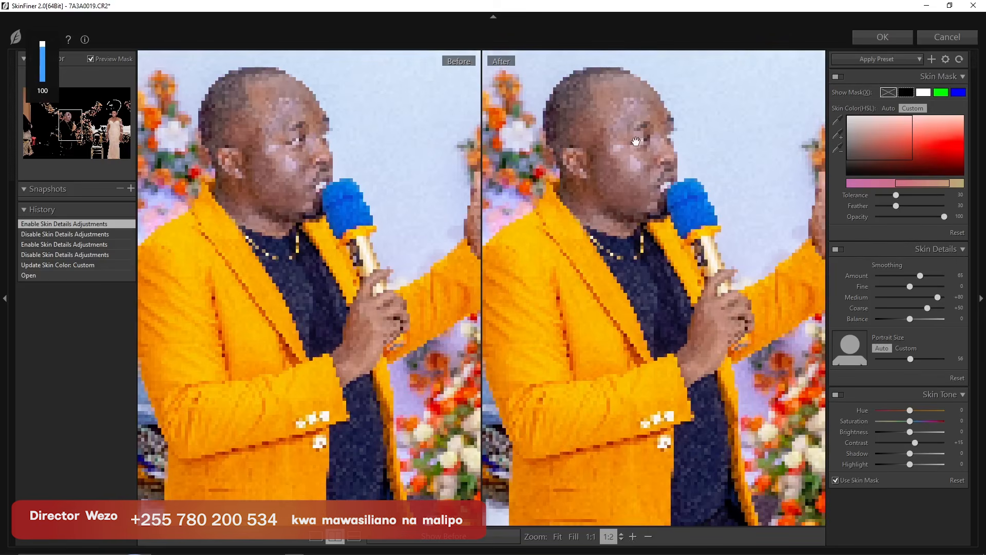
left_click_drag(623, 155, 667, 209)
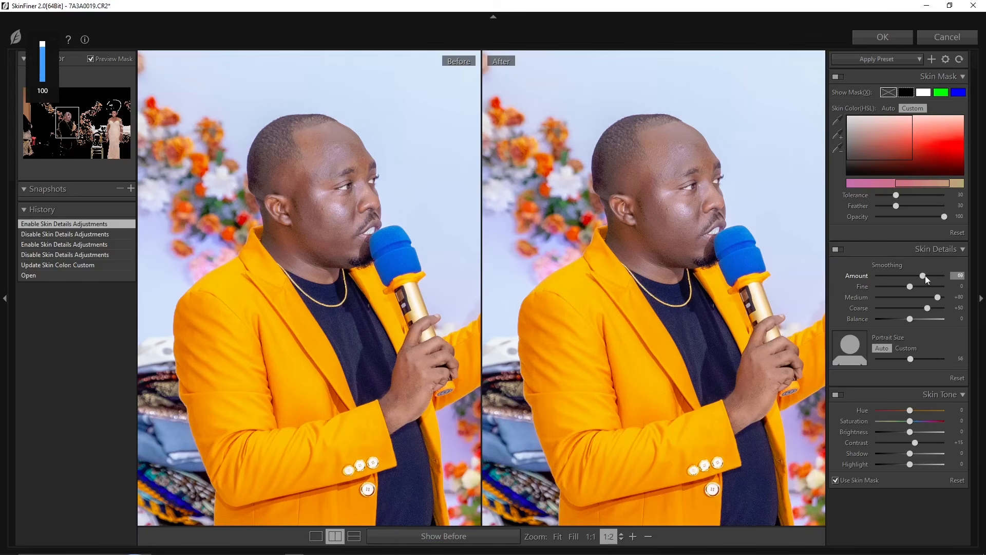
left_click_drag(924, 279, 925, 277)
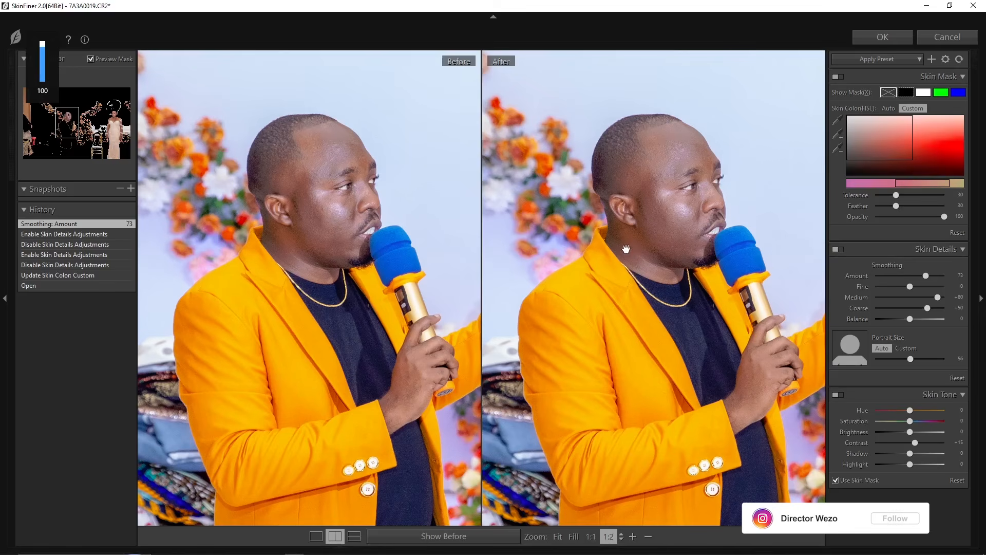
left_click(883, 37)
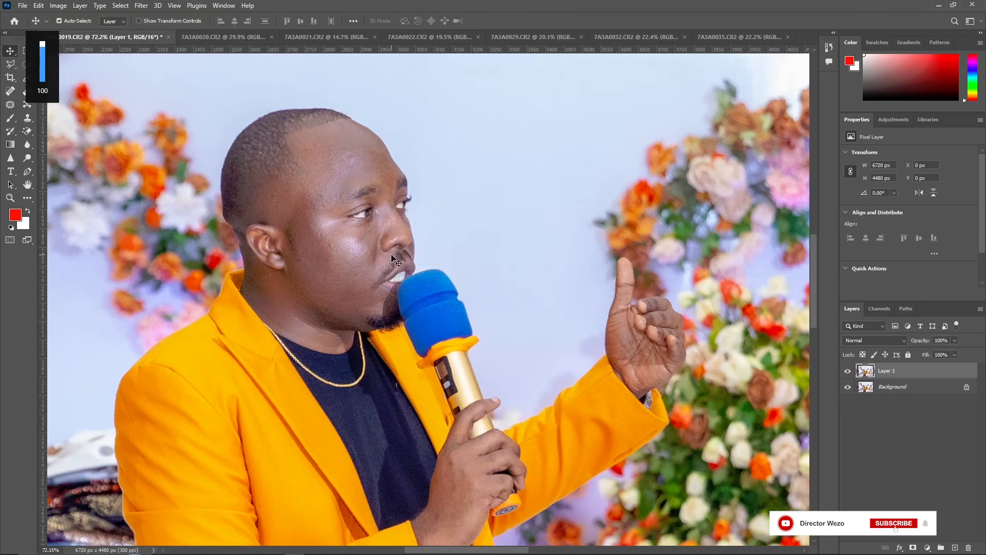
scroll(395, 262, "down", 5)
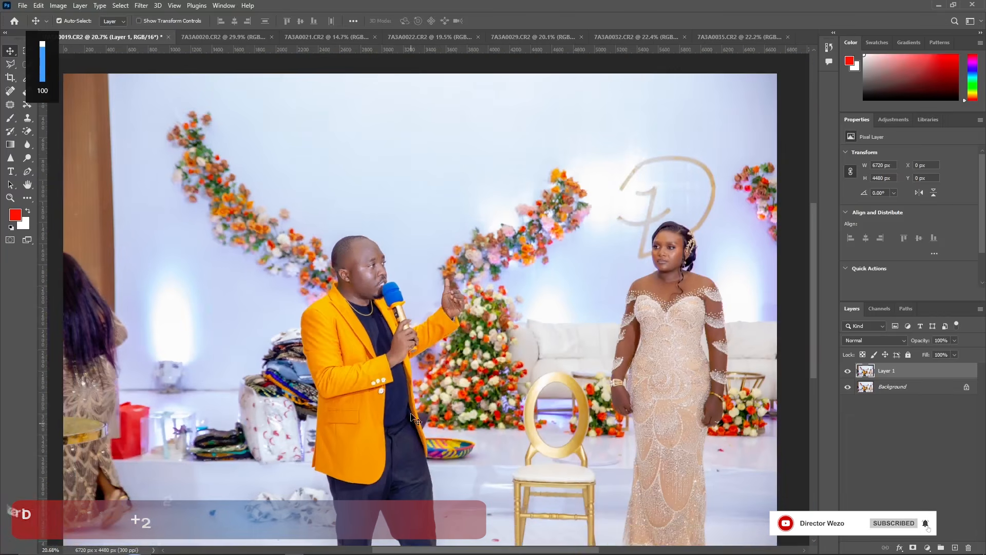
left_click_drag(410, 419, 406, 338)
scroll(406, 338, "down", 2)
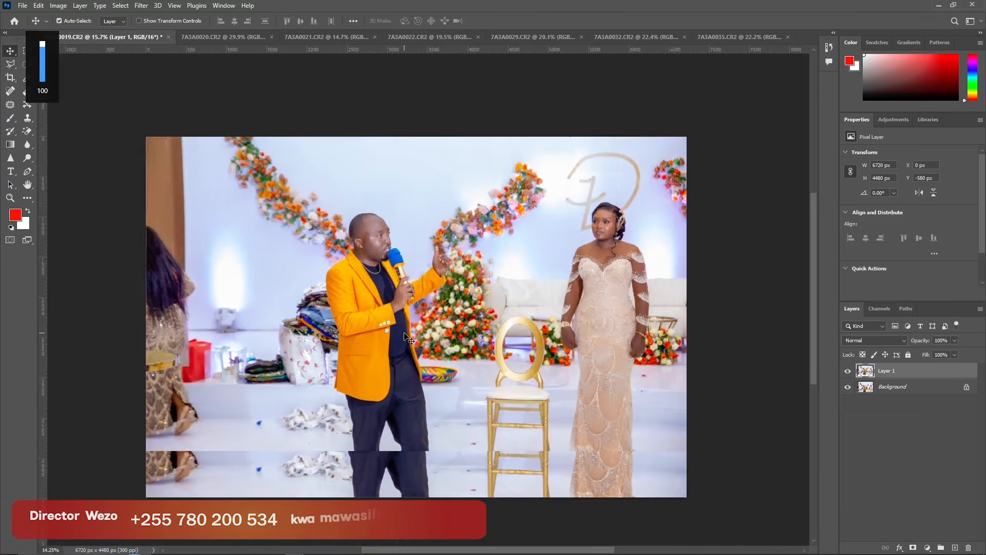
key("ctrl+z")
scroll(405, 338, "up", 1)
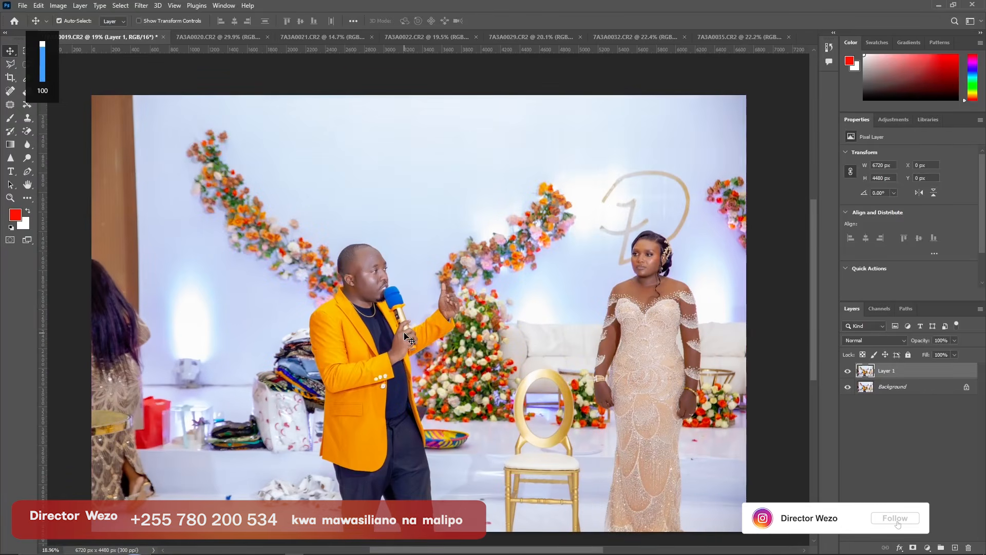
Look through 7A3A0020.CR2, 7A3A0022.CR2, 7A3A0029.CR2 and 7A3A0035.CR2, checking the skin up close in the portraits.
left_click(232, 37)
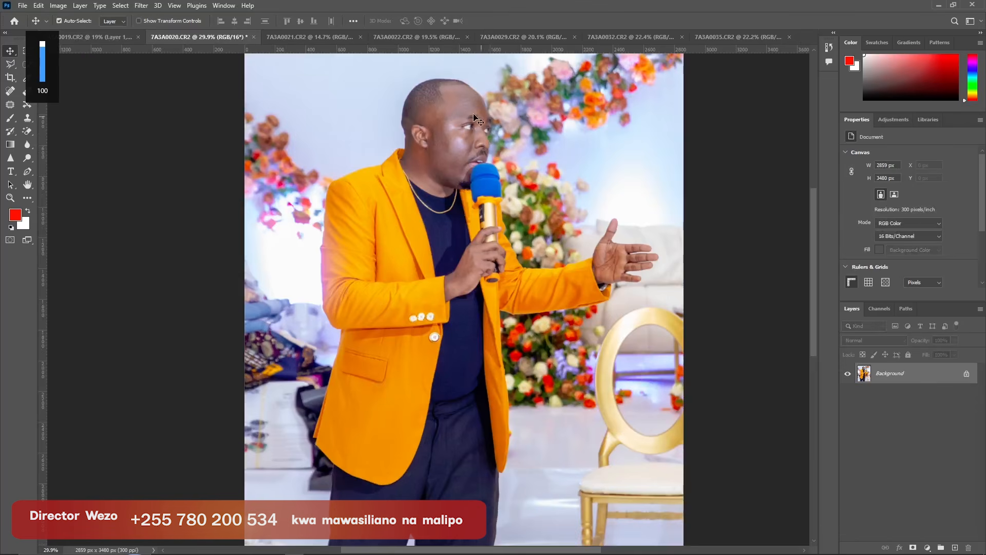
scroll(465, 113, "up", 4)
scroll(462, 108, "down", 3)
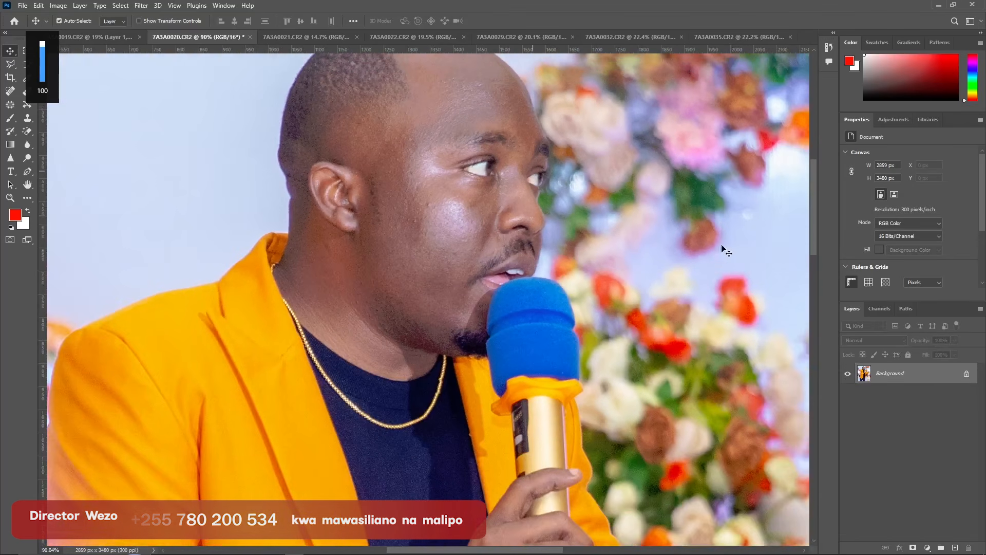
left_click(425, 39)
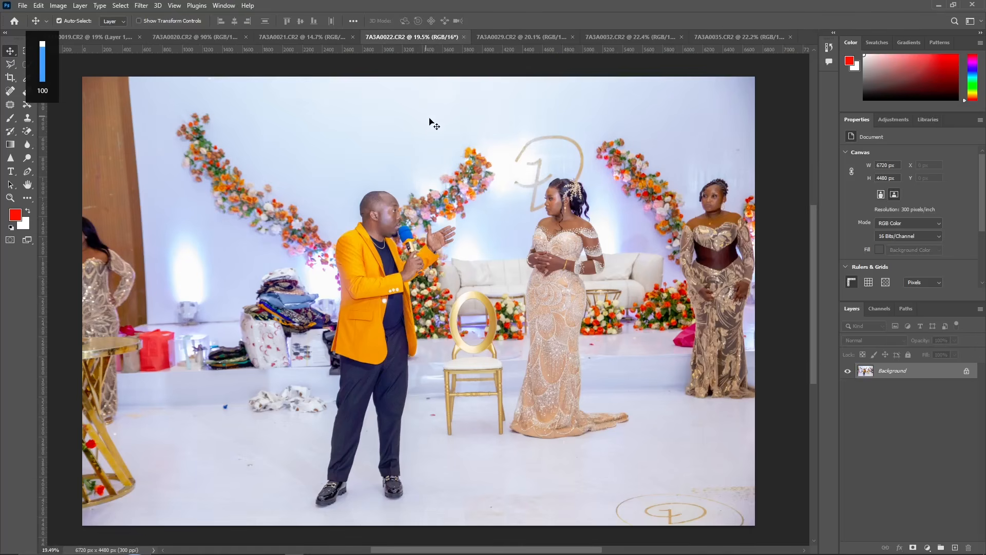
left_click(505, 39)
scroll(441, 144, "up", 5)
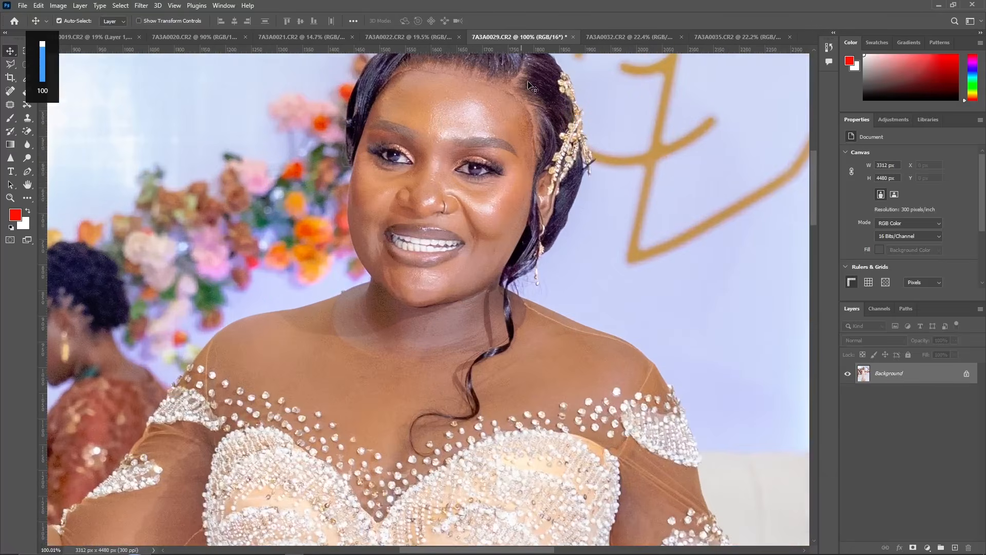
left_click(621, 34)
left_click(728, 37)
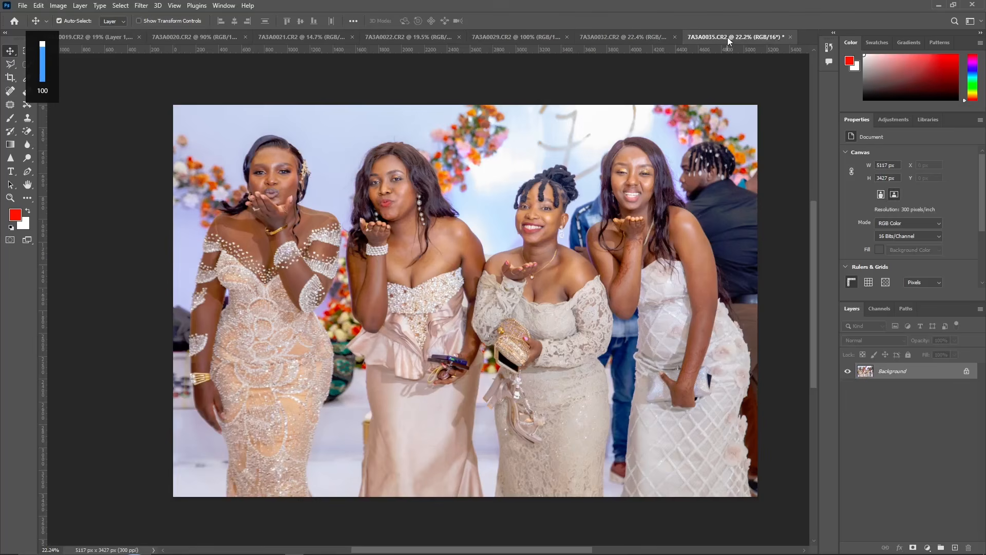
Switch to 7A3A0032.CR2, zoom in on the woman's face and duplicate the Background layer.
left_click(606, 36)
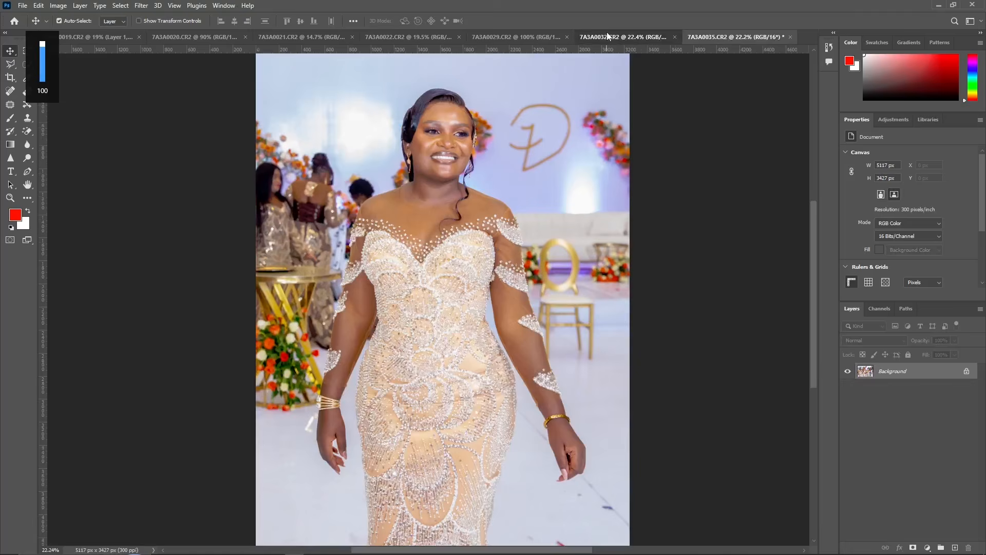
scroll(432, 119, "up", 2)
scroll(432, 119, "up", 4)
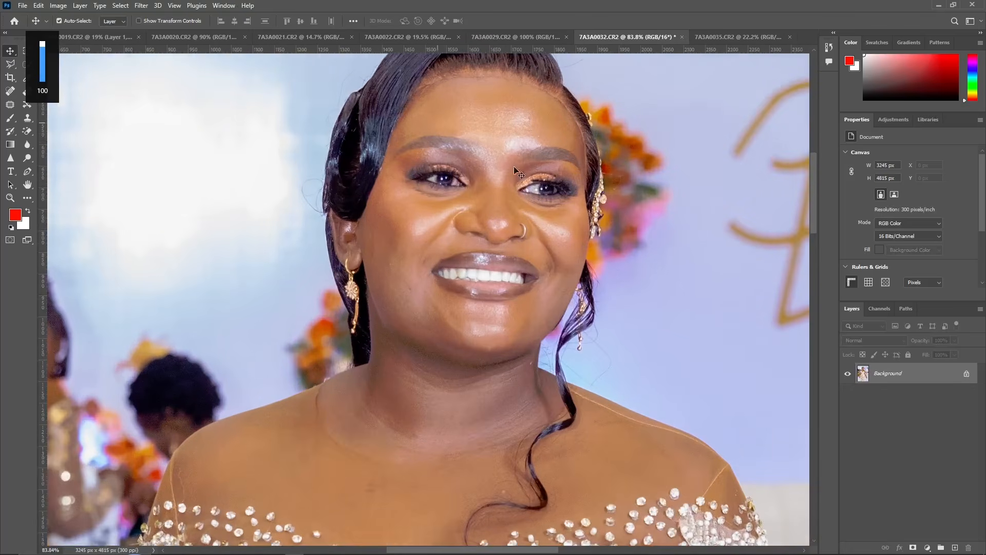
left_click_drag(813, 208, 817, 200)
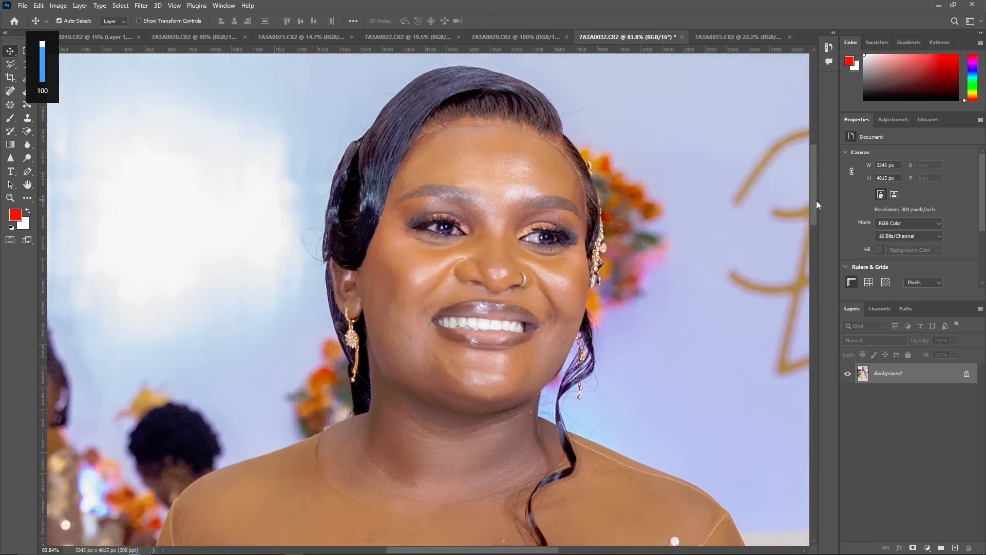
key("ctrl+j")
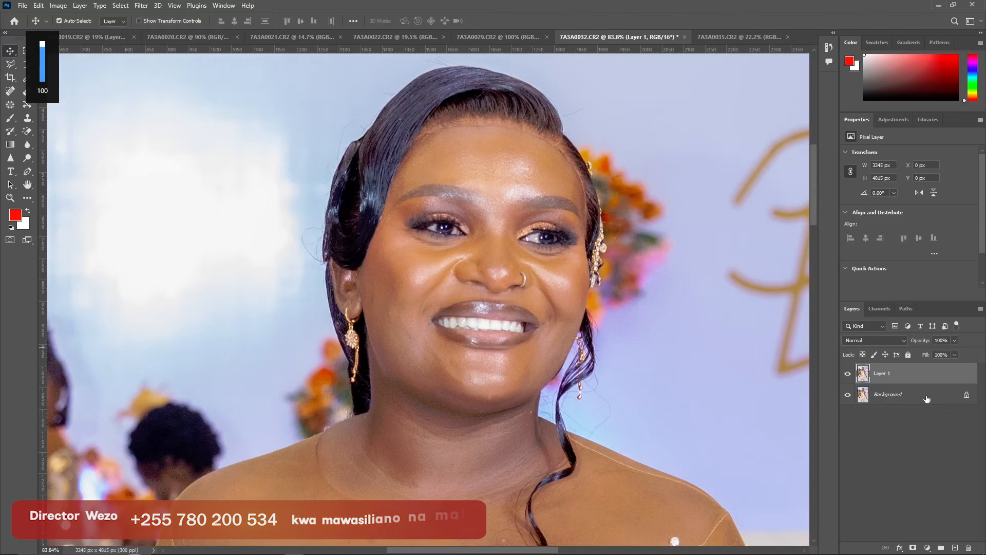
Open the duplicated layer of 7A3A0032.CR2 in the SkinFiner filter and view the woman's face at 1:1.
left_click(135, 6)
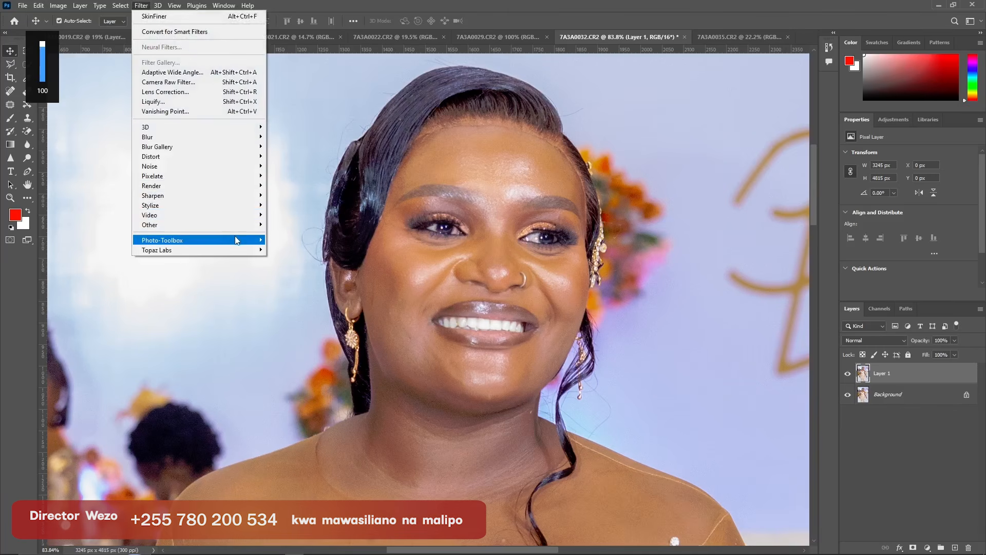
mouse_move(236, 240)
left_click(297, 240)
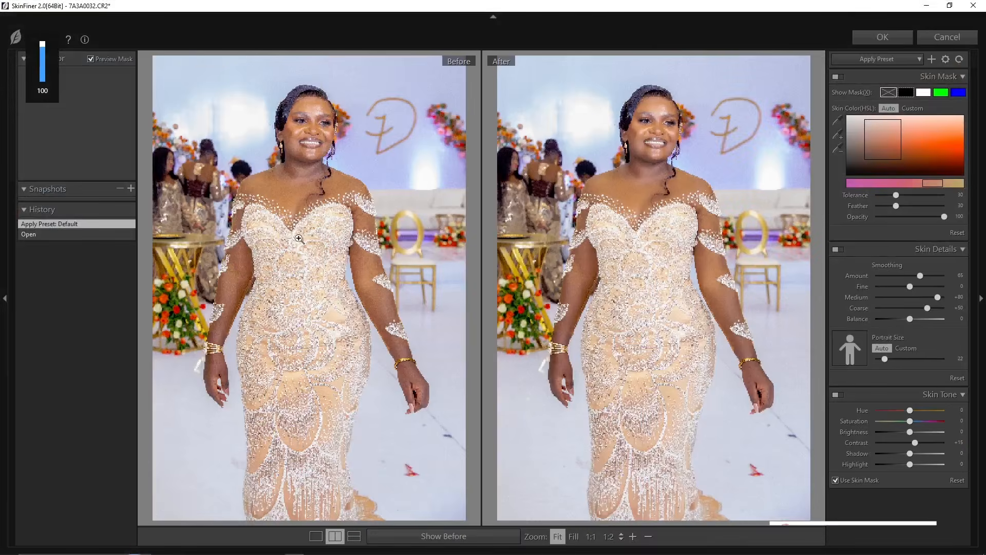
left_click(654, 116)
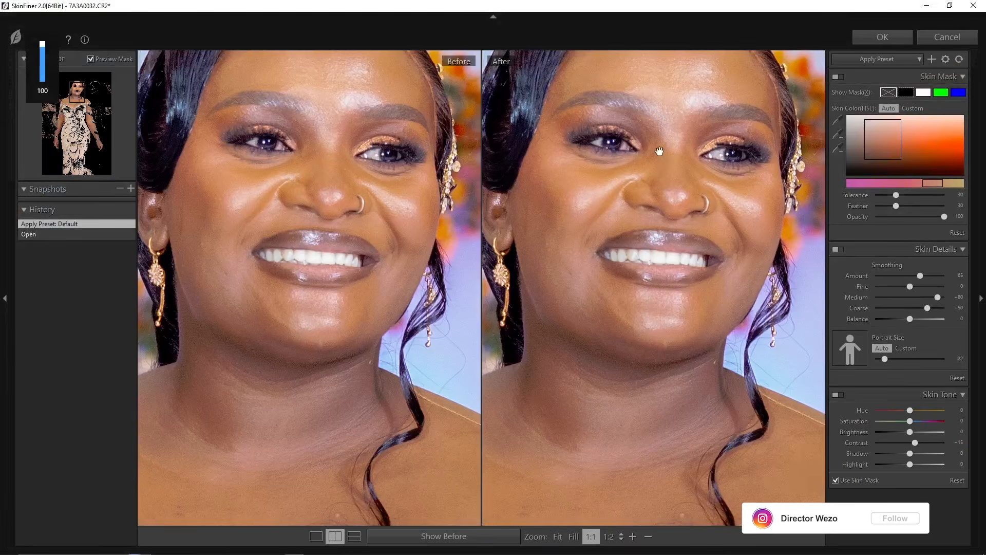
scroll(669, 200, "up", 6)
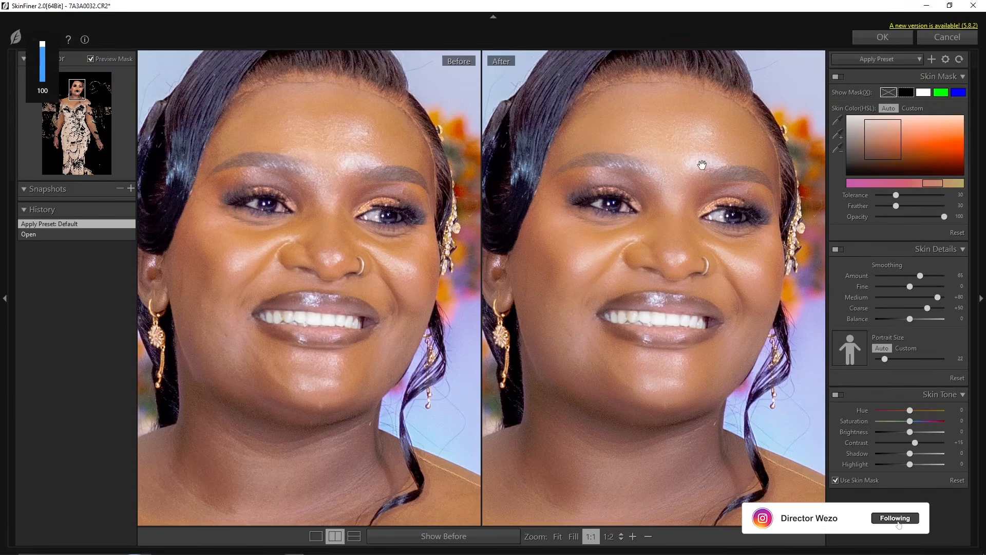
Compare the woman's face with Skin Details smoothing off and on, and apply the SkinFiner retouch to the duplicated layer.
left_click(838, 250)
left_click(837, 251)
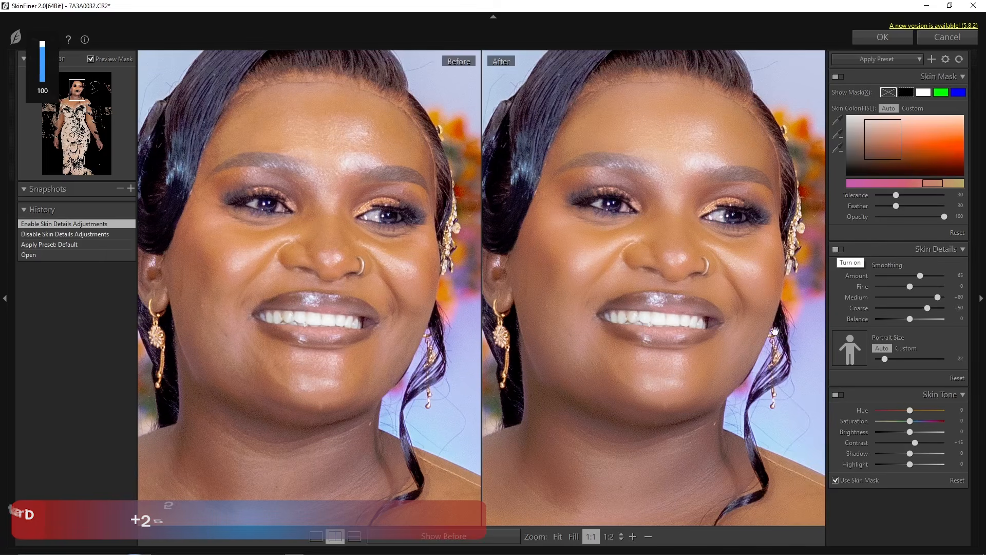
left_click(882, 38)
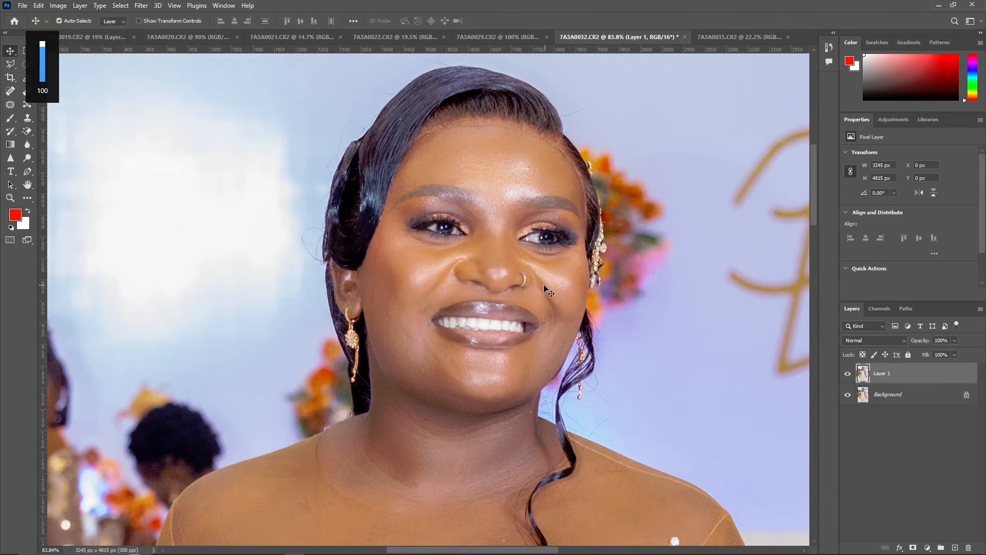
Check the woman's retouched skin and merge Layer 1 down into the Background of 7A3A0032.CR2.
scroll(544, 242, "down", 3)
scroll(491, 325, "up", 3)
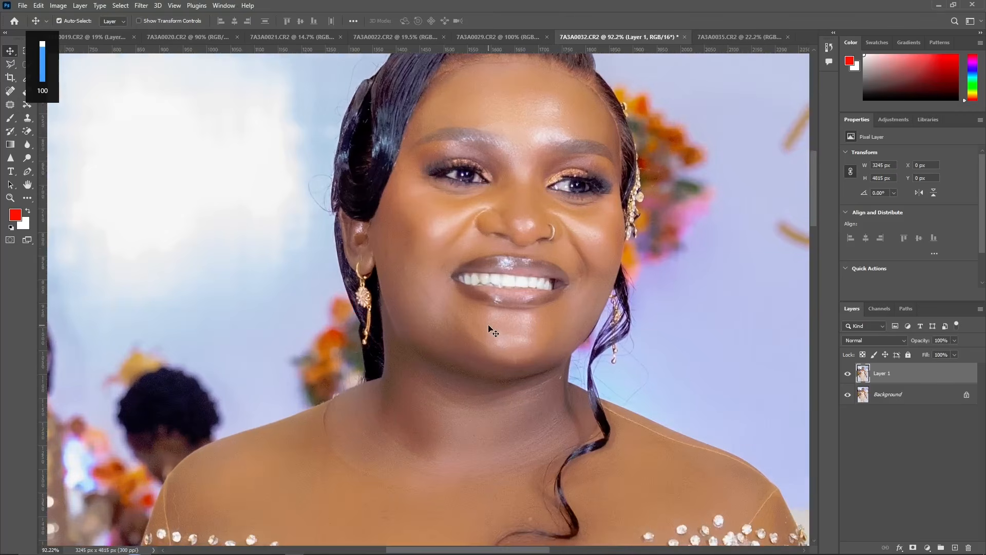
scroll(511, 267, "down", 8)
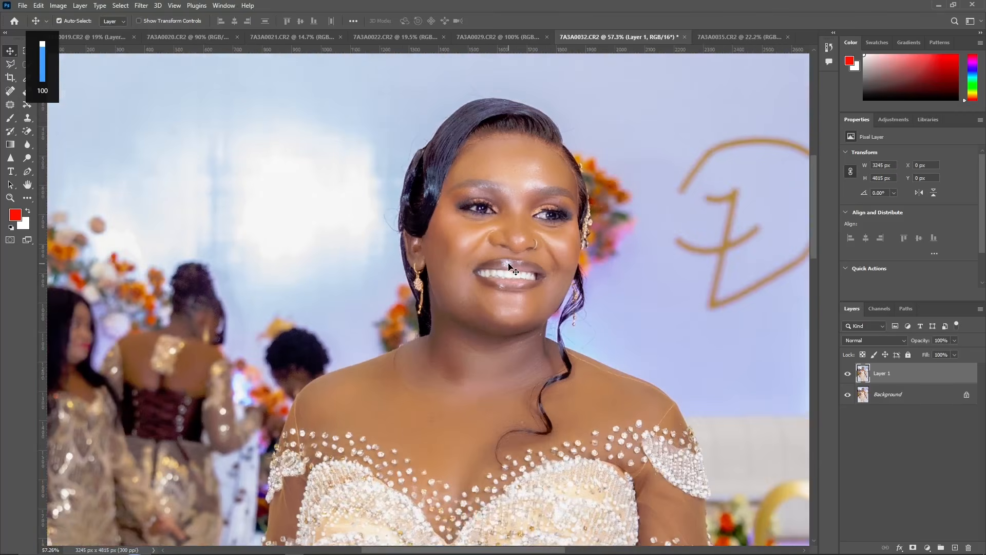
scroll(508, 371, "up", 4)
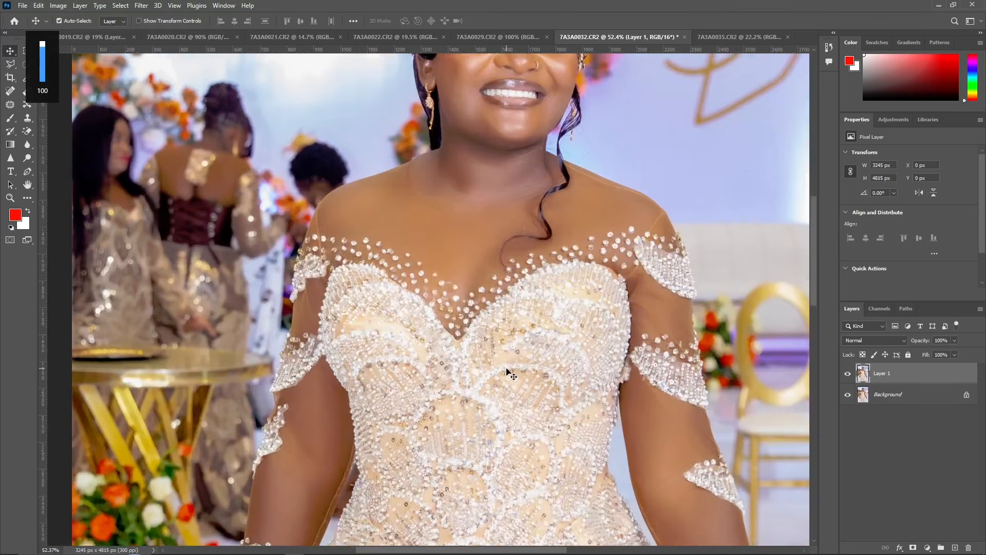
scroll(507, 370, "down", 2)
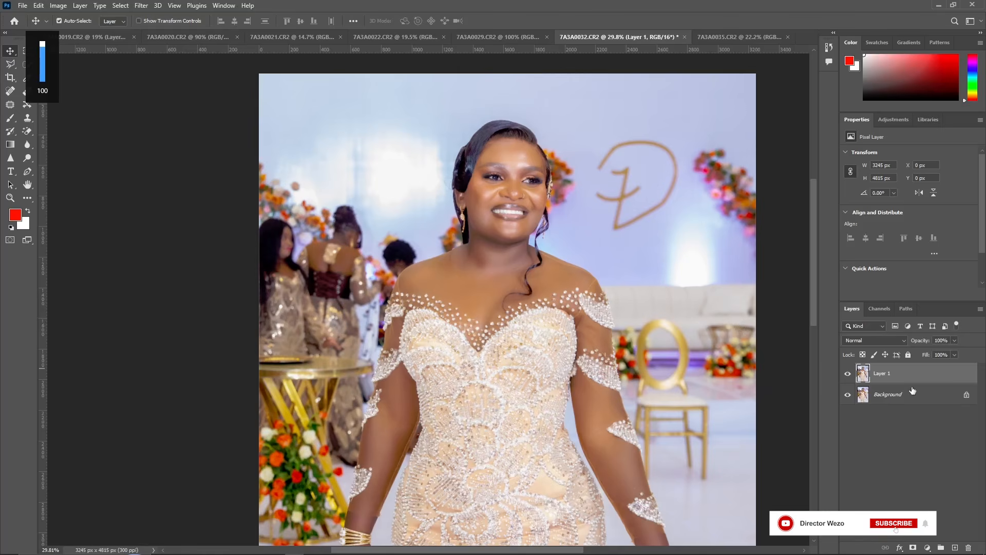
left_click(903, 398)
left_click(902, 375)
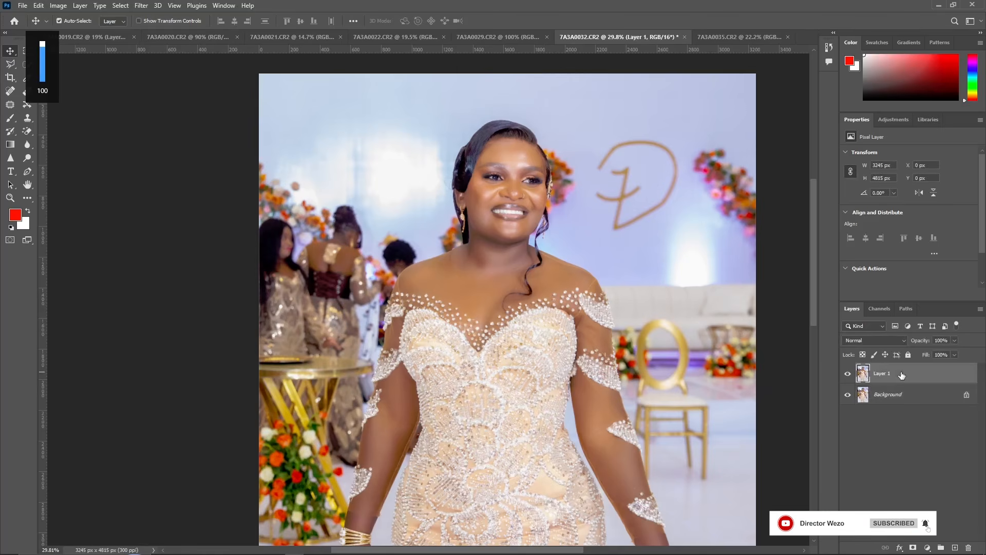
key("ctrl+e")
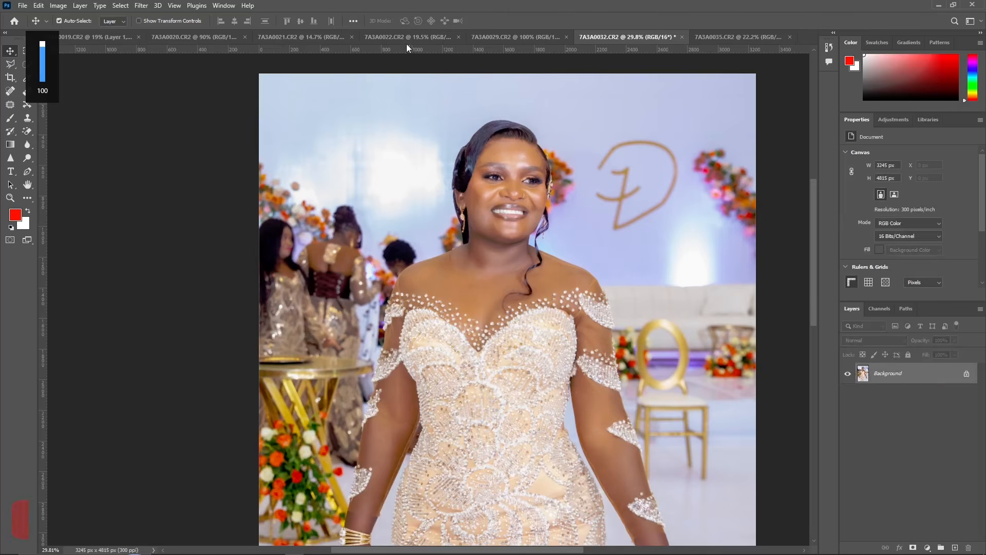
Switch to 7A3A0019.CR2 and merge its retouched Layer 1 down into the Background.
left_click(407, 41)
left_click(296, 36)
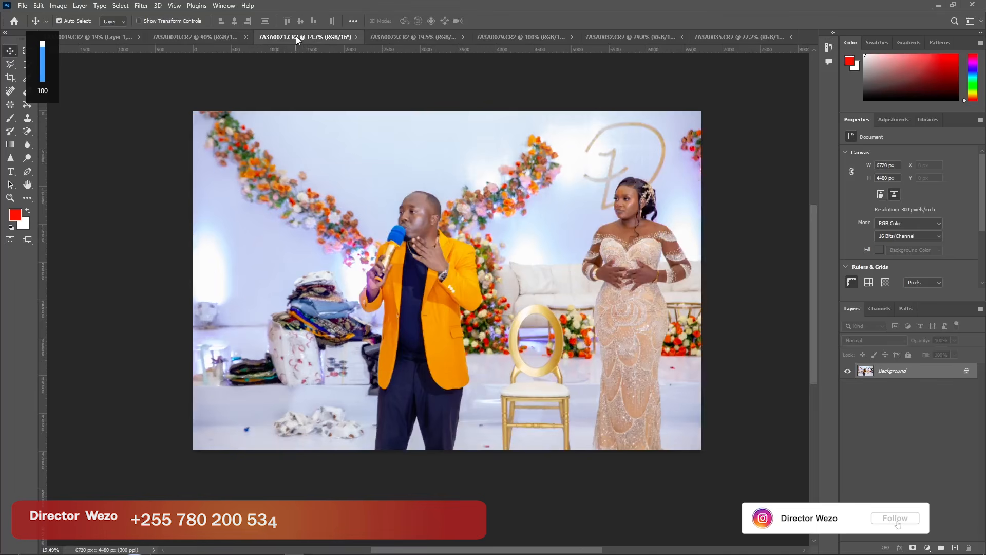
left_click(180, 35)
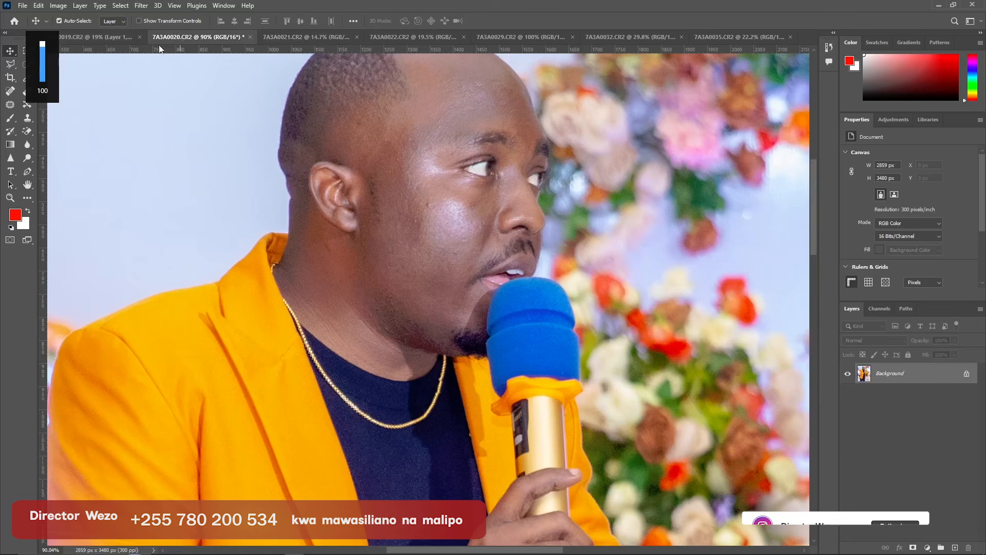
left_click(109, 35)
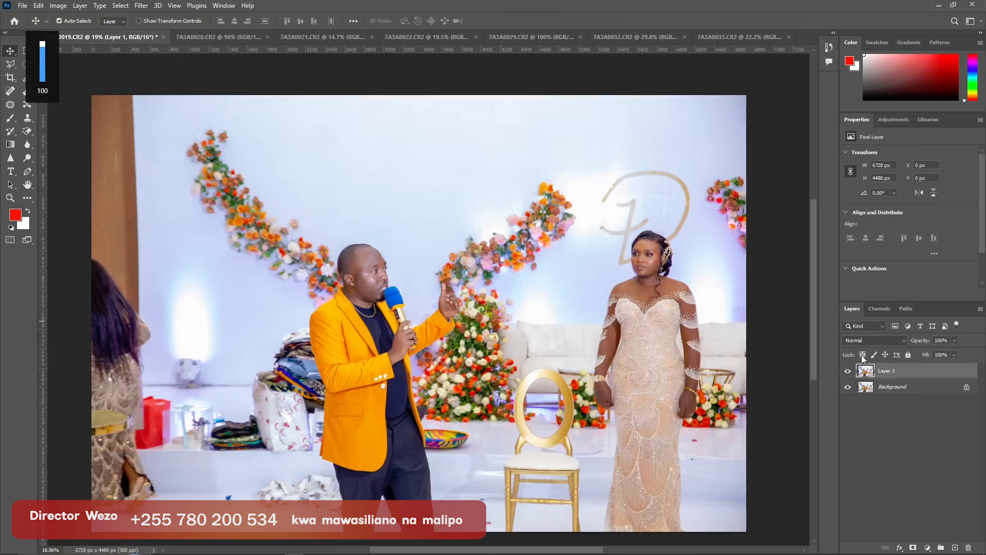
key("ctrl+e")
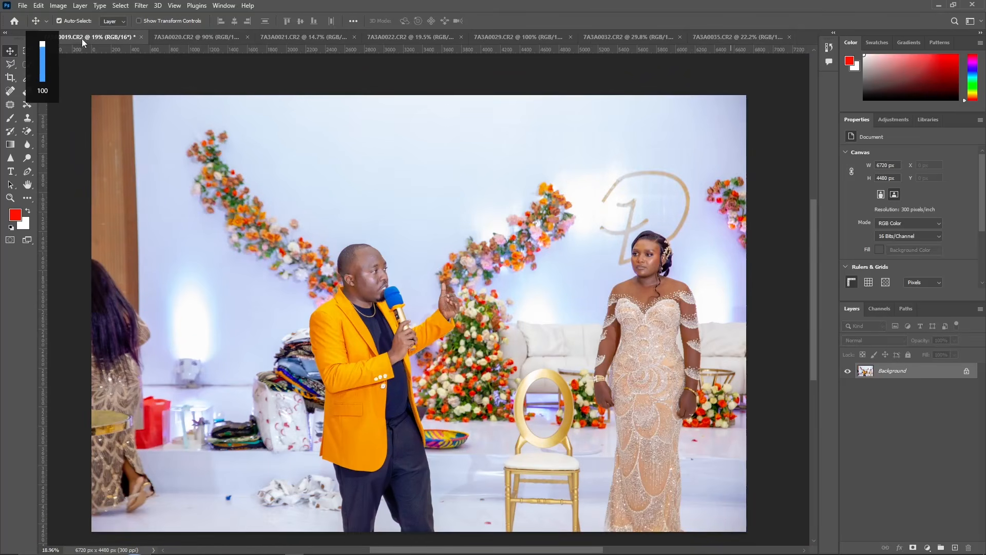
Run the Image Processor script on the open images, saving them in the same location as quality 12 JPEGs converted to sRGB.
scroll(627, 303, "down", 1)
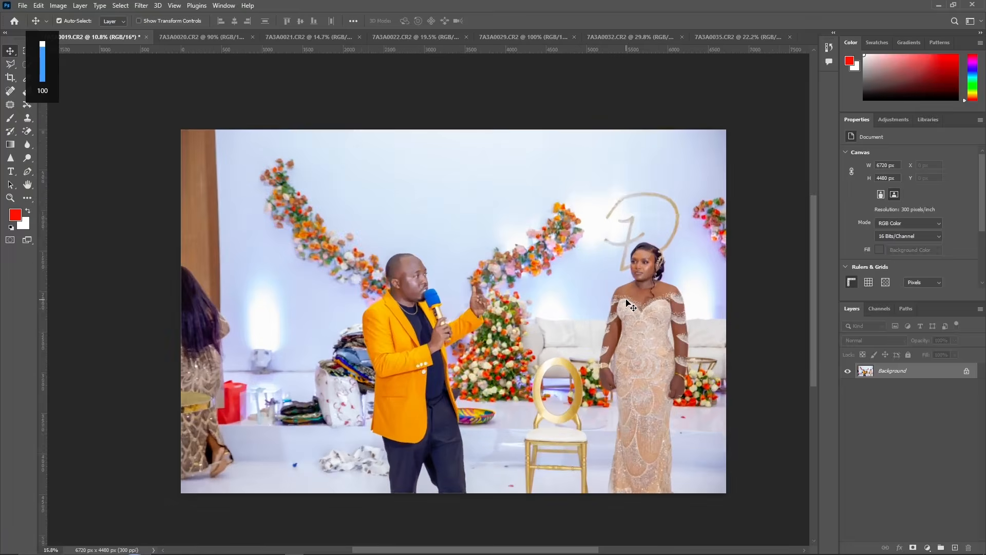
scroll(627, 303, "up", 1)
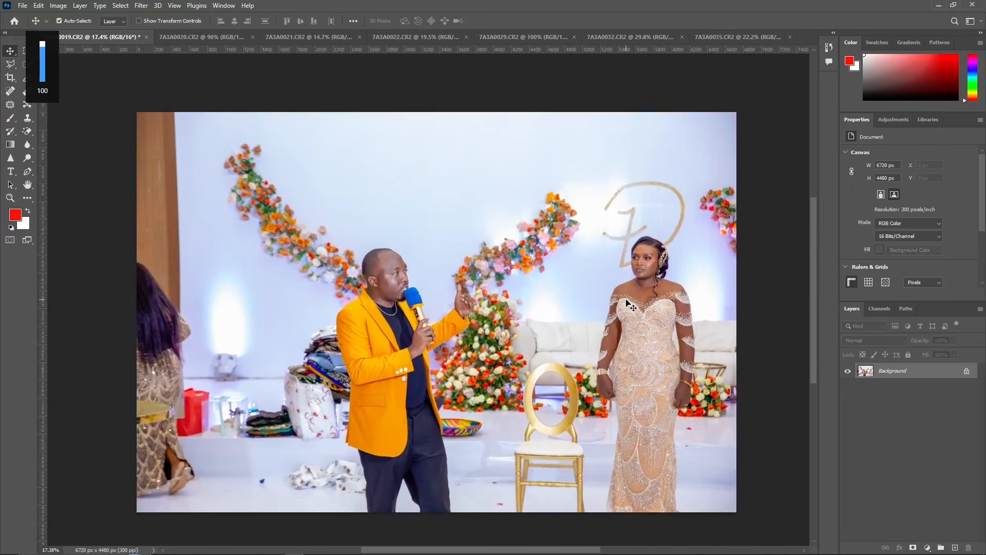
left_click(22, 6)
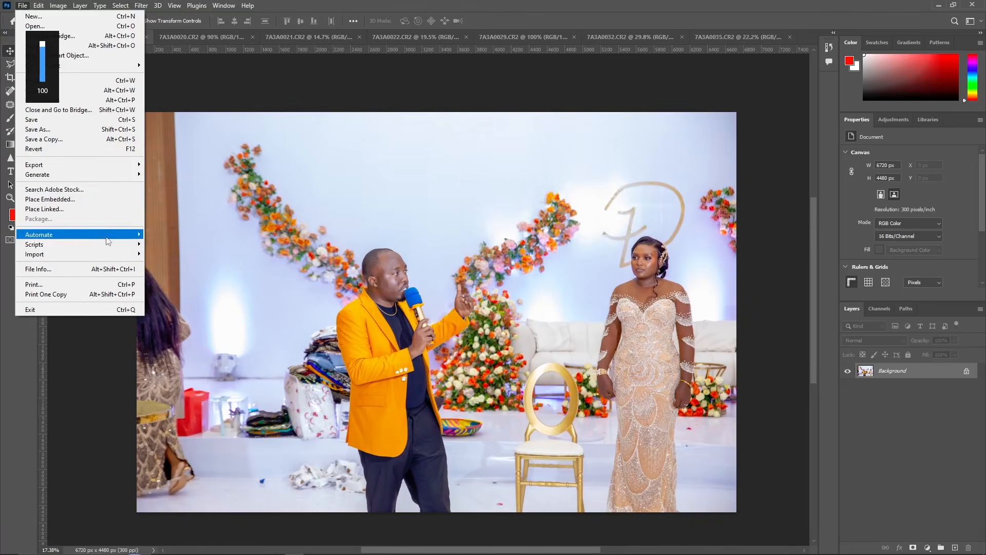
mouse_move(126, 249)
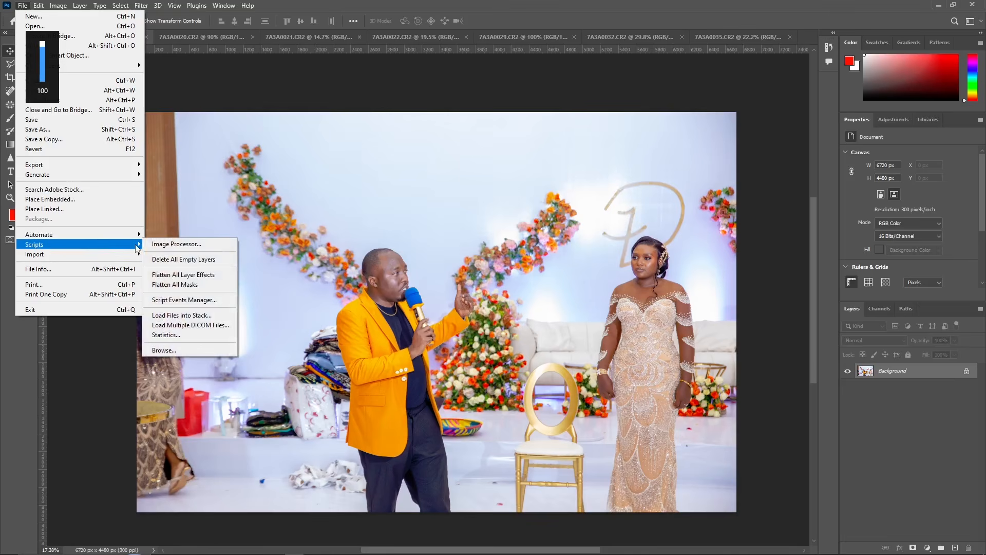
left_click(191, 246)
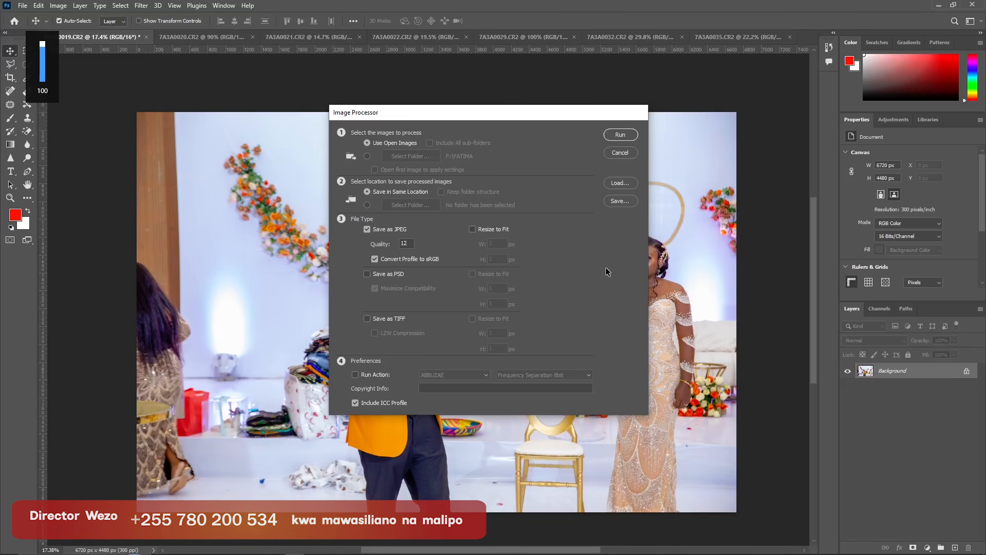
left_click(624, 135)
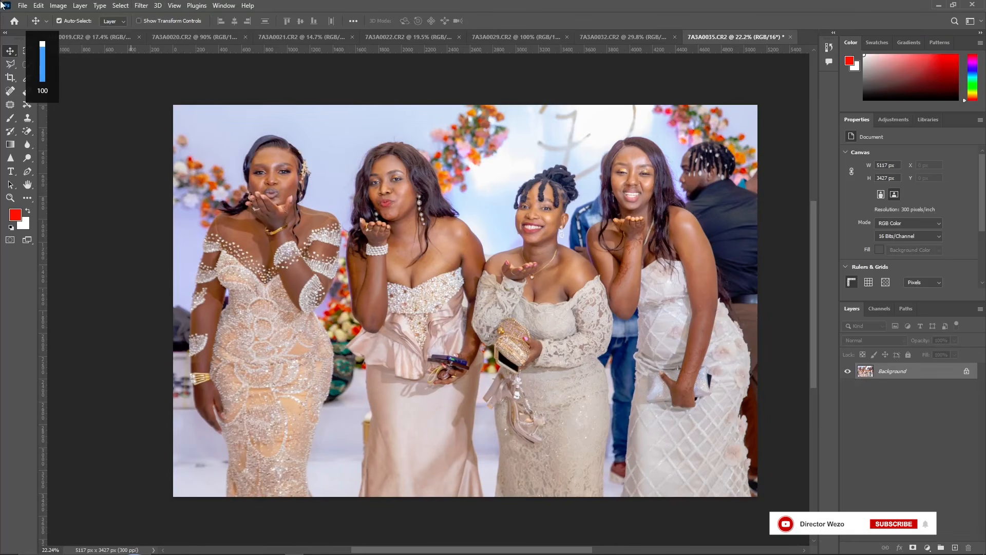
Close all open documents without saving changes and quit Photoshop.
left_click(22, 6)
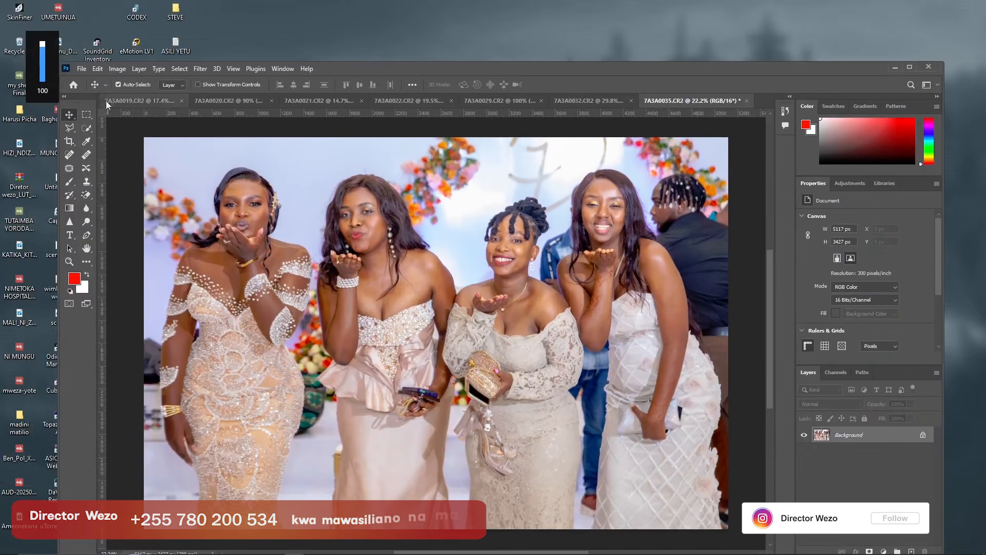
left_click(82, 70)
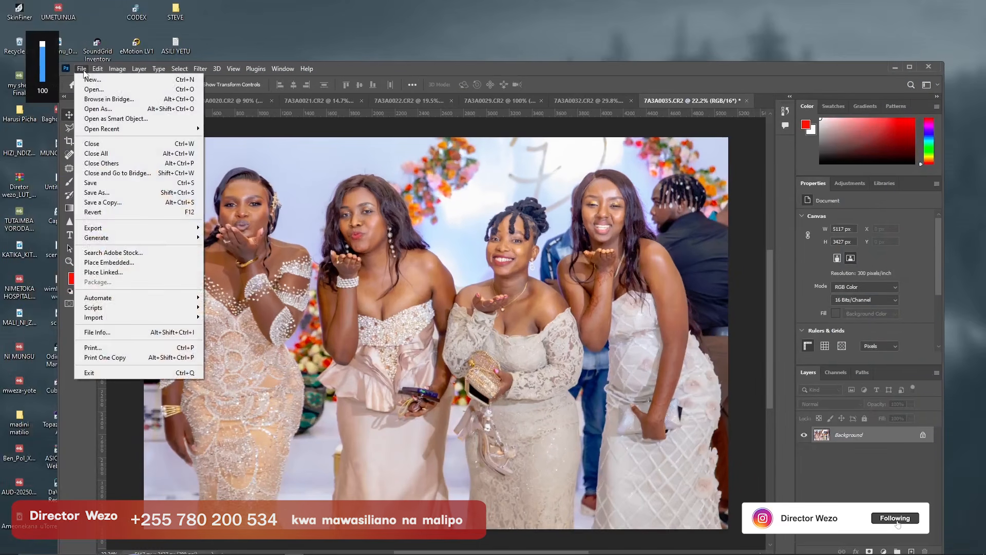
left_click(129, 153)
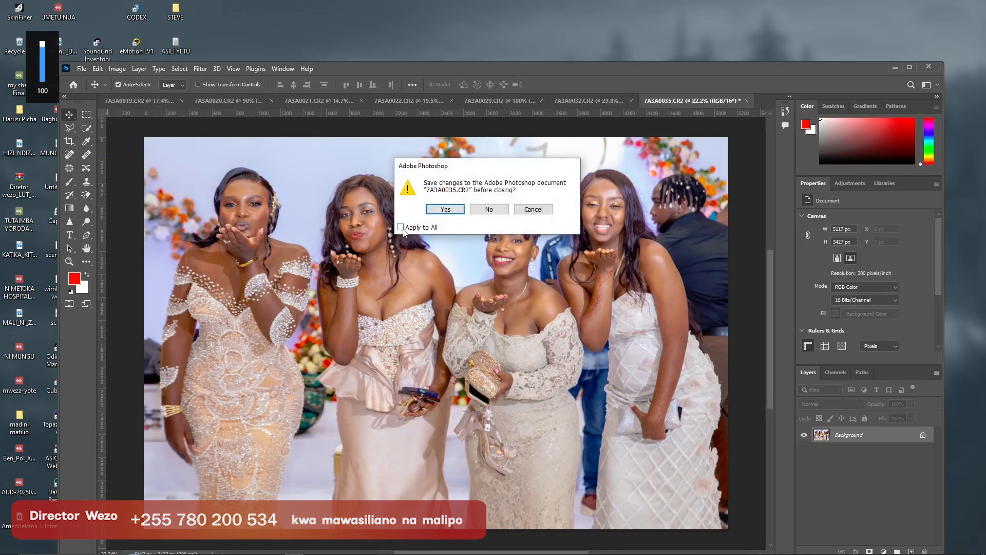
left_click(483, 211)
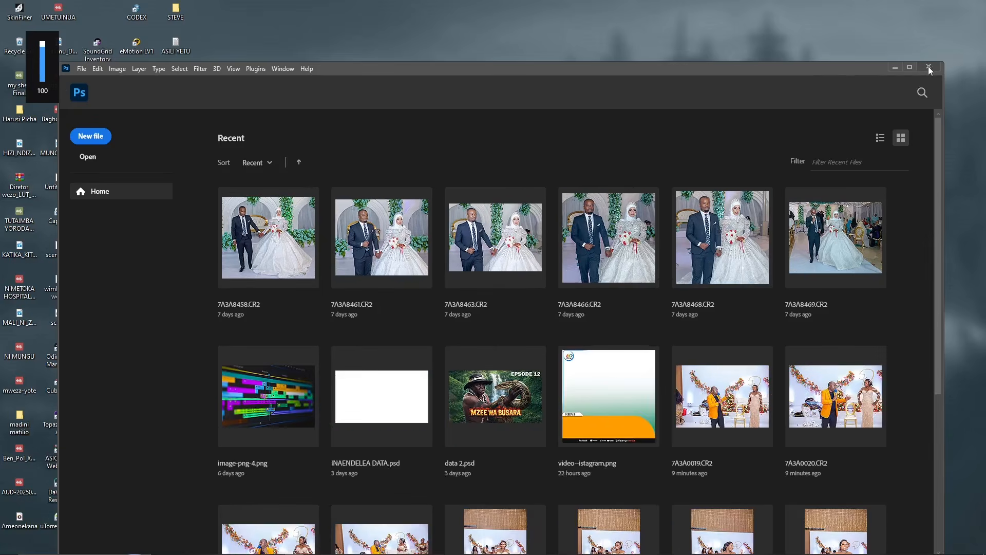
left_click(928, 66)
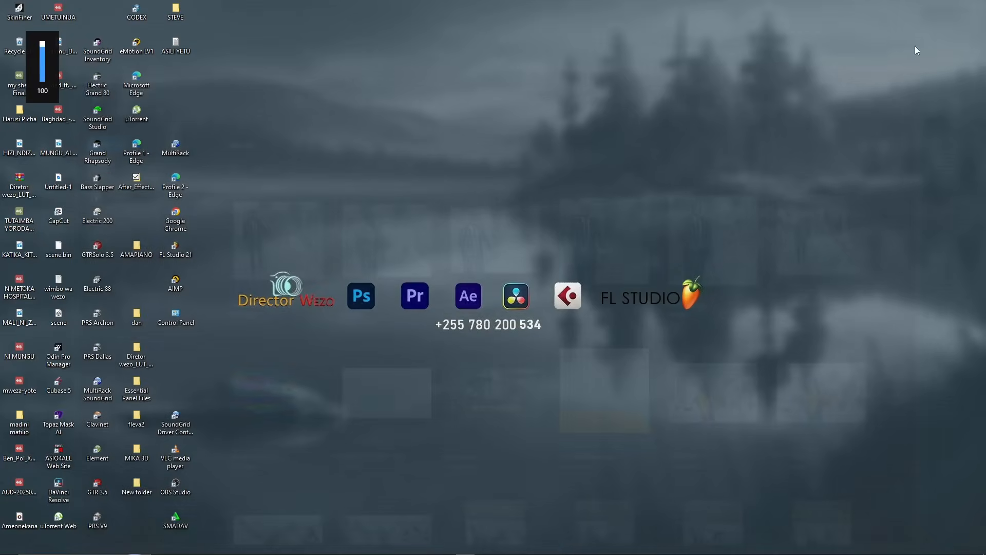
Launch the standalone SkinFiner program.
mouse_move(160, 550)
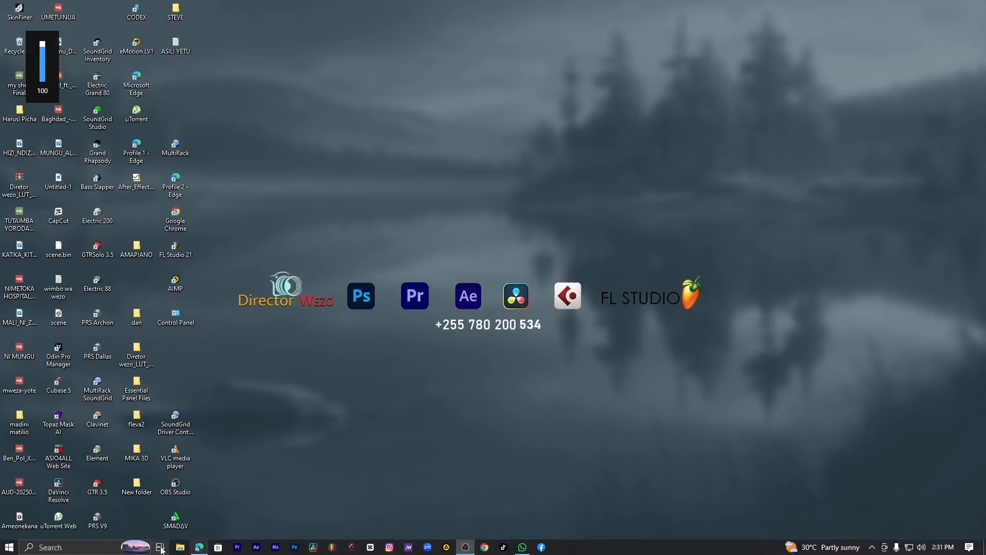
left_click(9, 548)
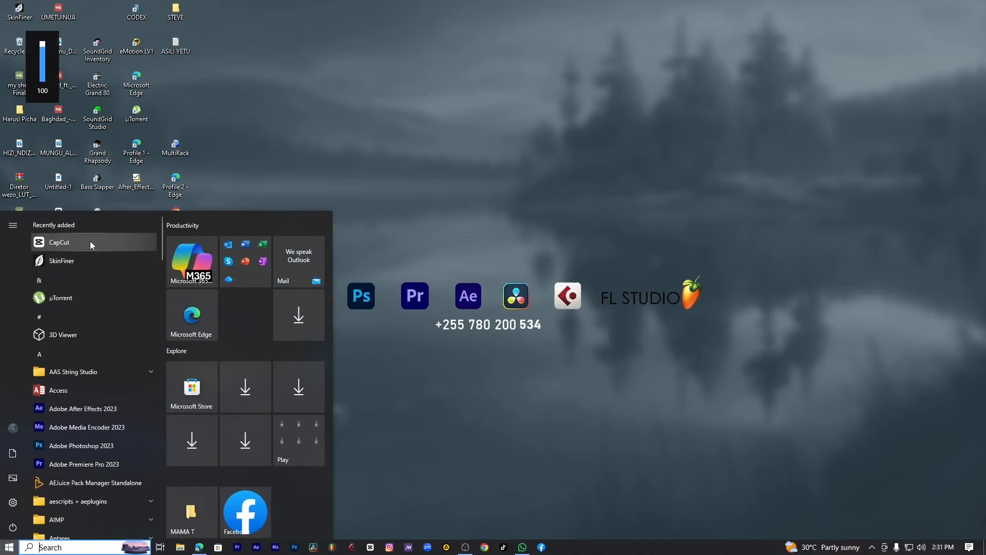
left_click(71, 262)
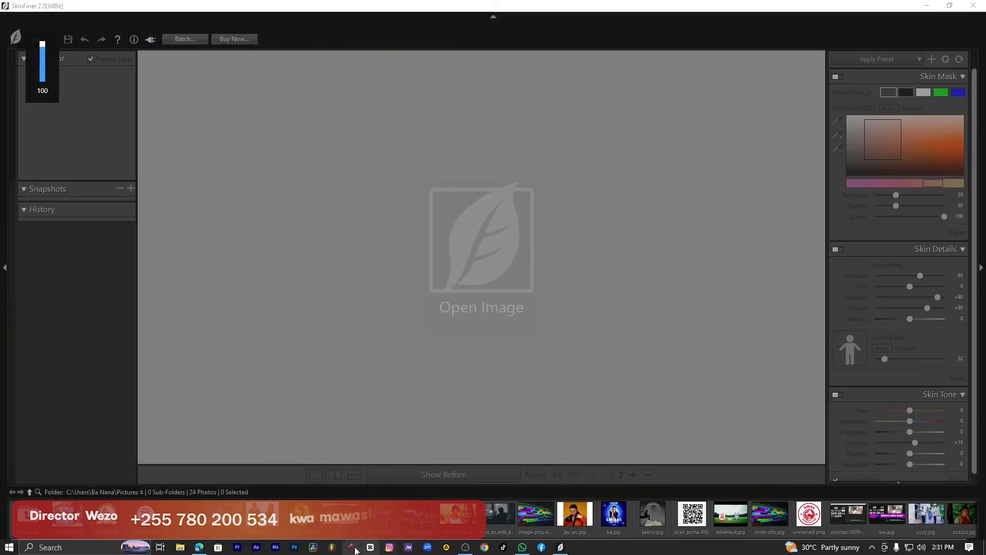
Switch to File Explorer and open the JPEG folder inside 101EOSSD on drive D:.
left_click(180, 546)
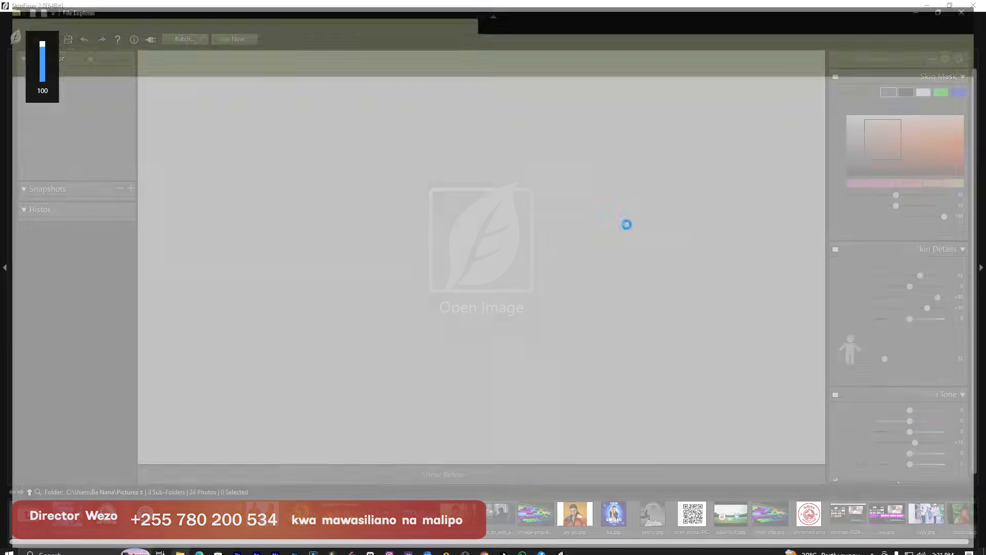
left_click(31, 287)
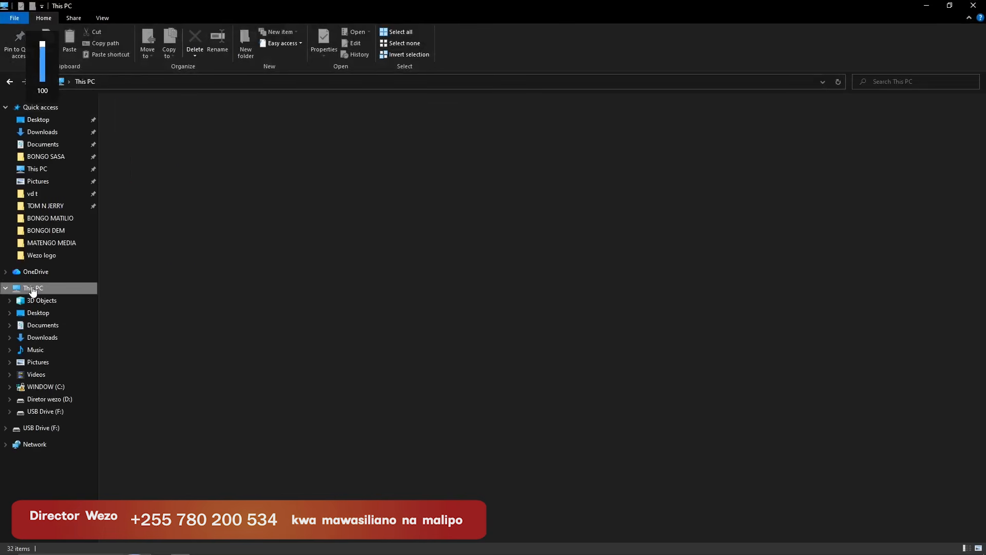
double_click(344, 196)
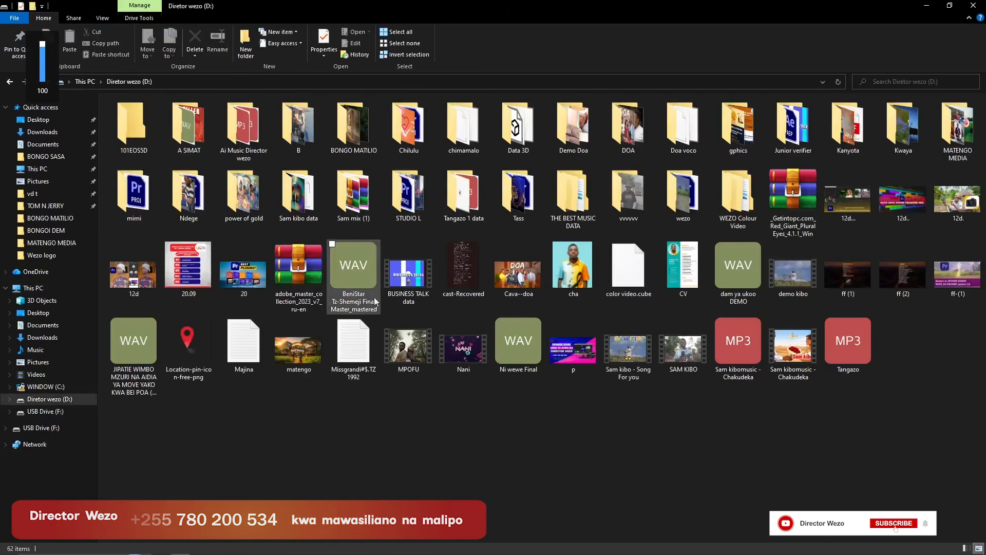
double_click(133, 124)
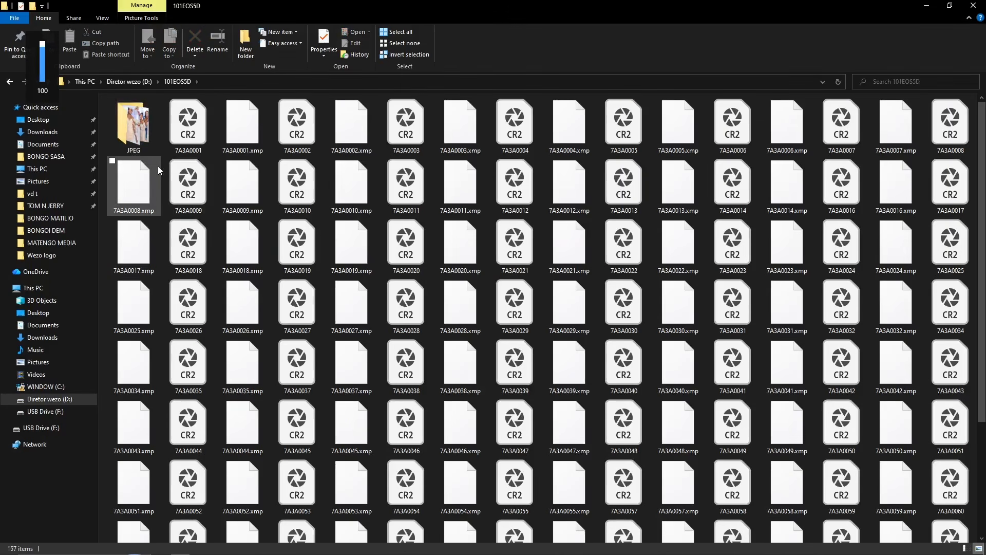
double_click(134, 125)
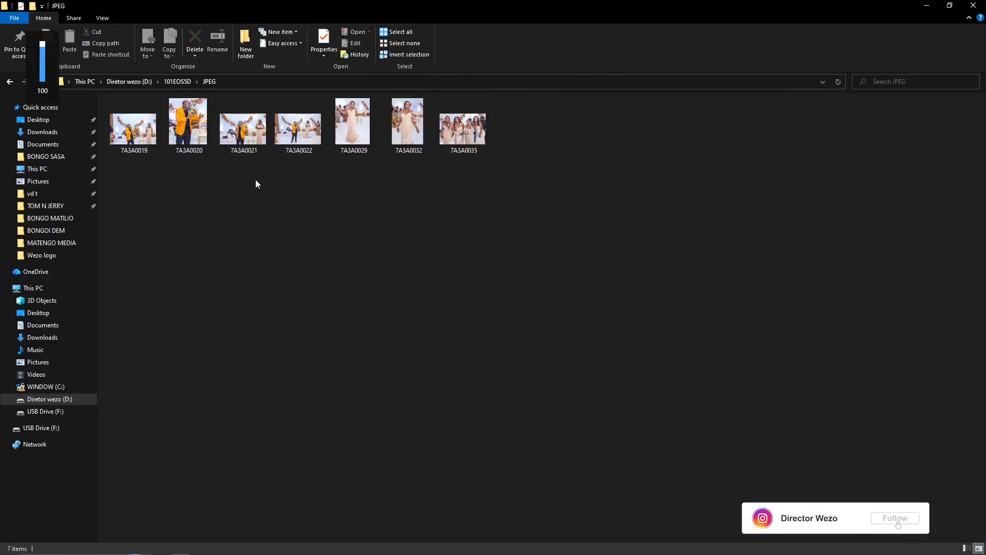
Open 7A3A0019.jpg in a maximized photo viewer and look through the exported JPEGs in sequence.
left_click(148, 129)
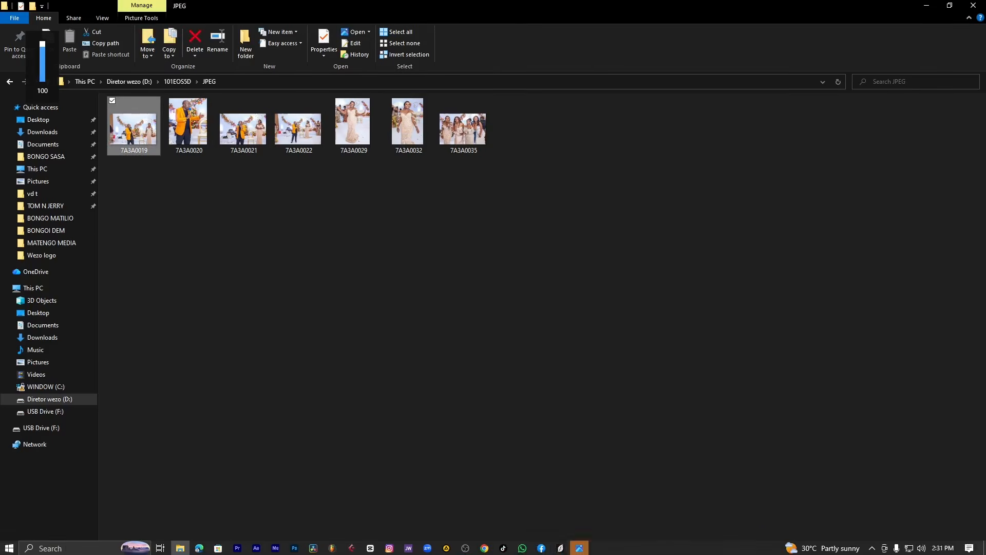
left_click(578, 547)
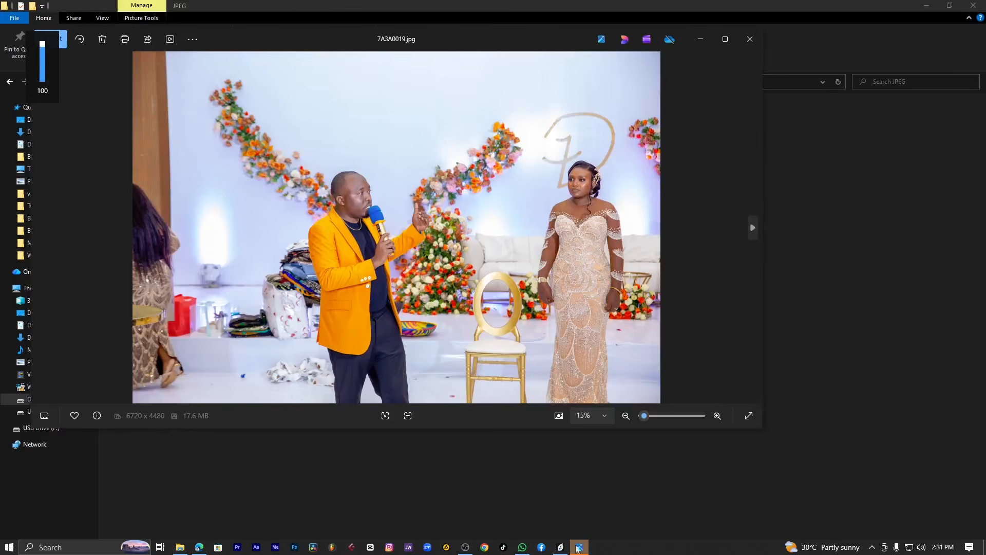
left_click(725, 39)
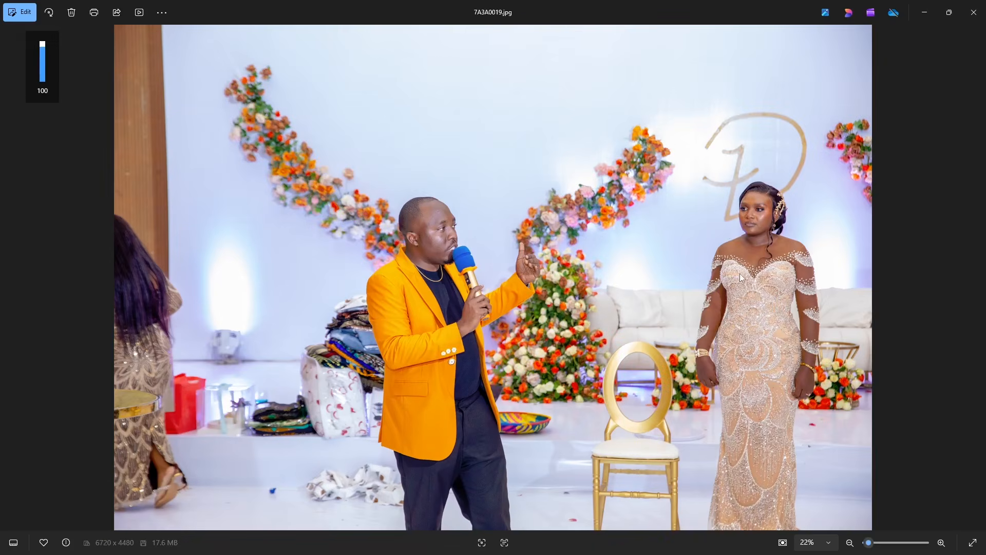
key("Right")
key("Right")
key("Right")
key("Right")
key("Right")
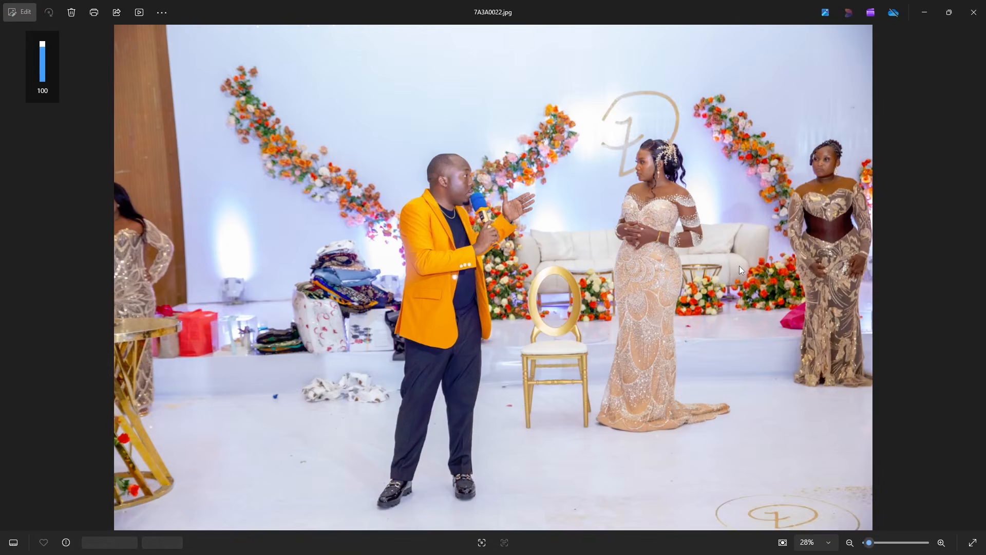
Finish looking through the exported JPEGs, close the photo viewer and load 7A3A0029.jpg from the JPEG folder into SkinFiner.
key("Right")
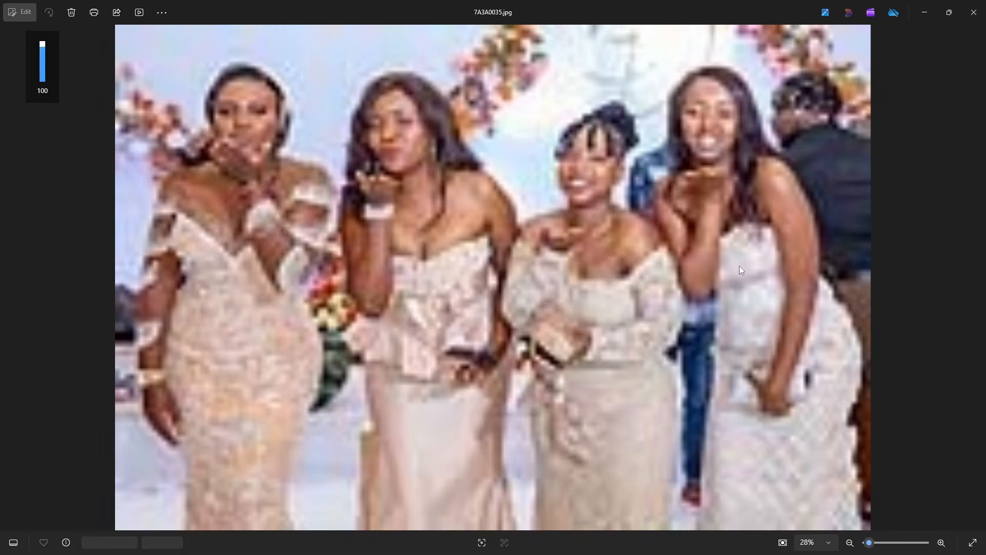
left_click(974, 12)
left_click_drag(121, 171, 503, 94)
left_click_drag(367, 133, 475, 86)
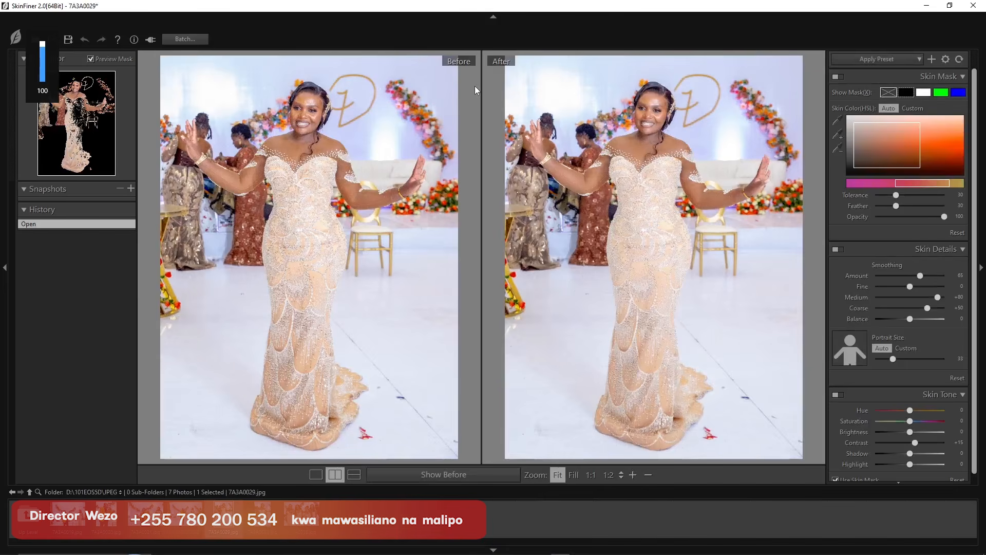
Compare the bride's face in 7A3A0029.jpg before and after smoothing in the stacked view, at 1:1 and 1:2 zoom.
left_click(354, 474)
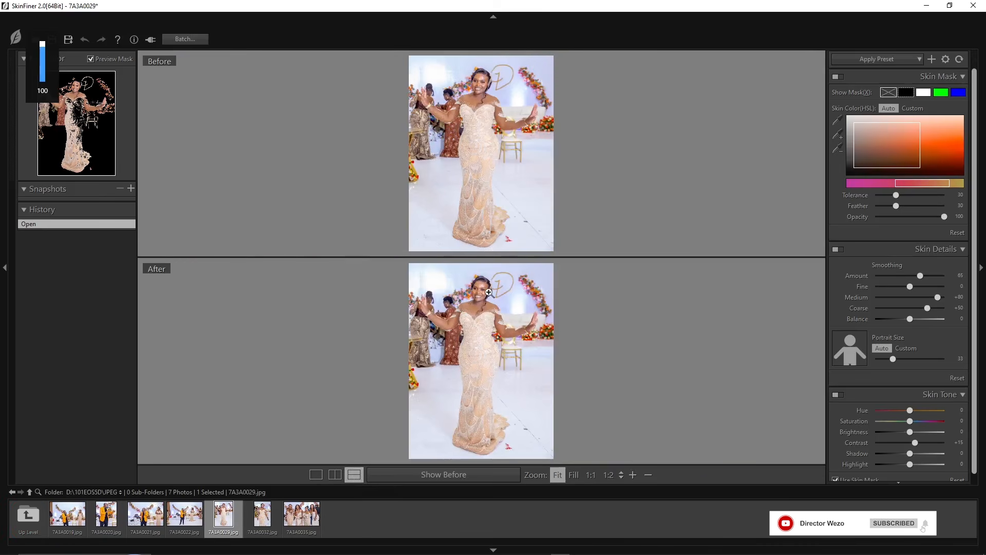
left_click(489, 291)
left_click_drag(468, 316, 622, 409)
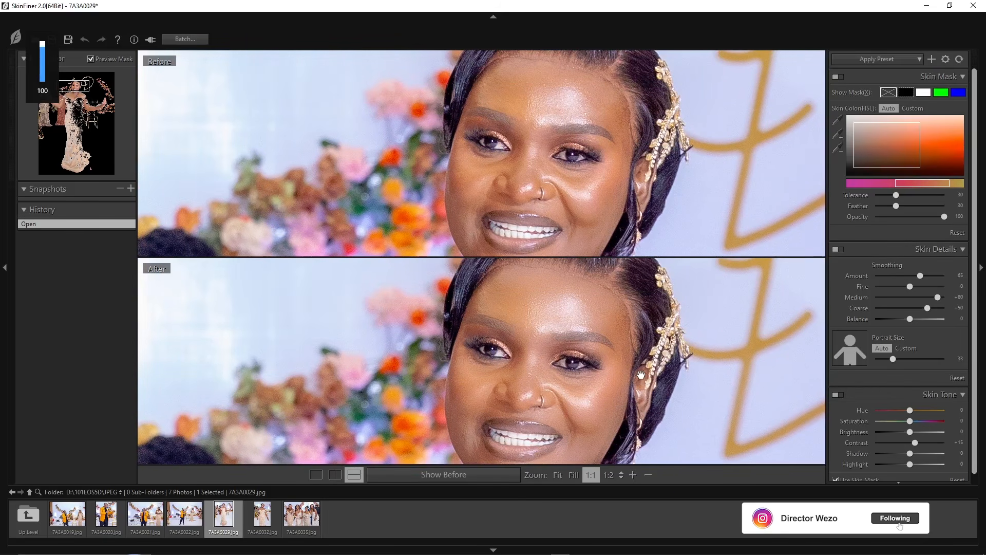
scroll(634, 354, "down", 1)
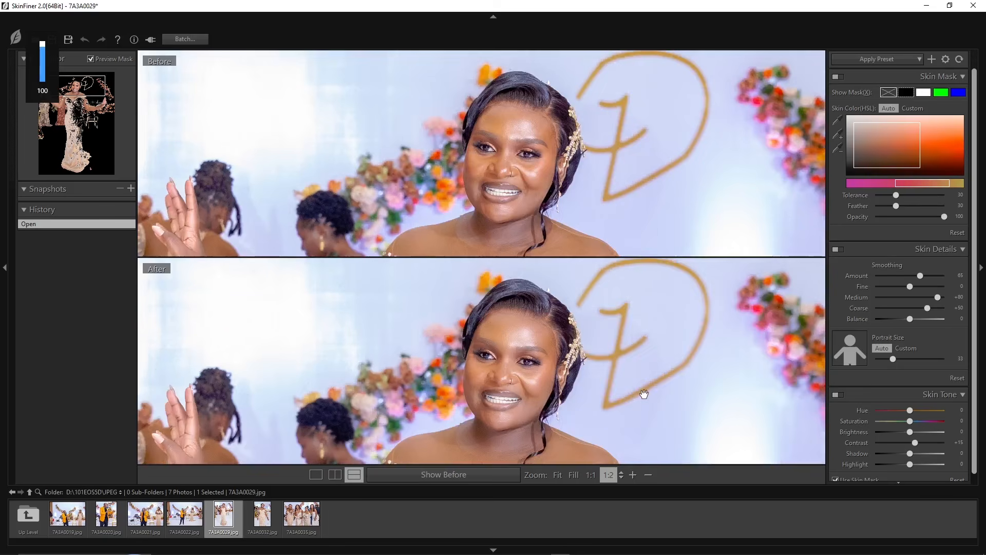
left_click_drag(643, 393, 643, 374)
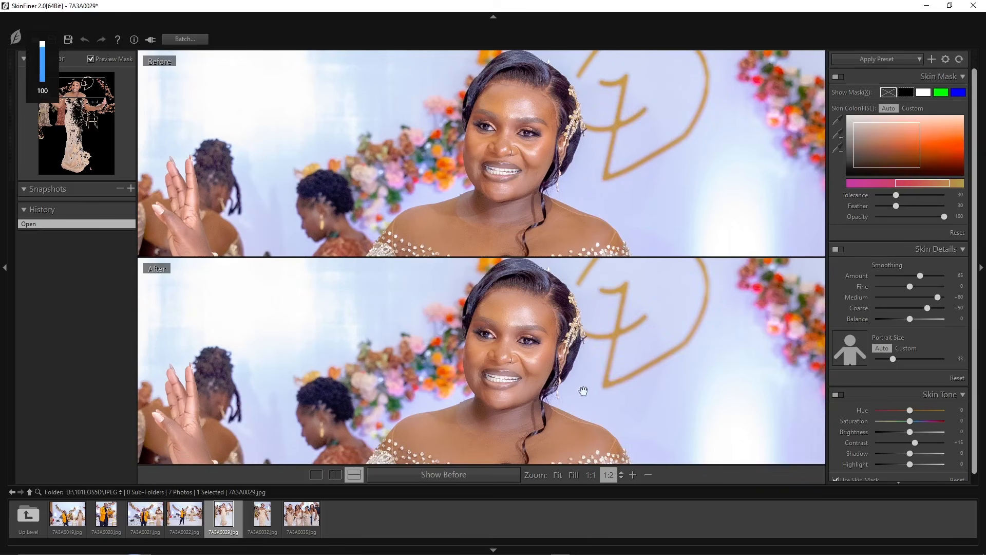
View 7A3A0029.jpg side by side and as a single image, switching the Skin Details adjustments off and back on.
left_click(335, 474)
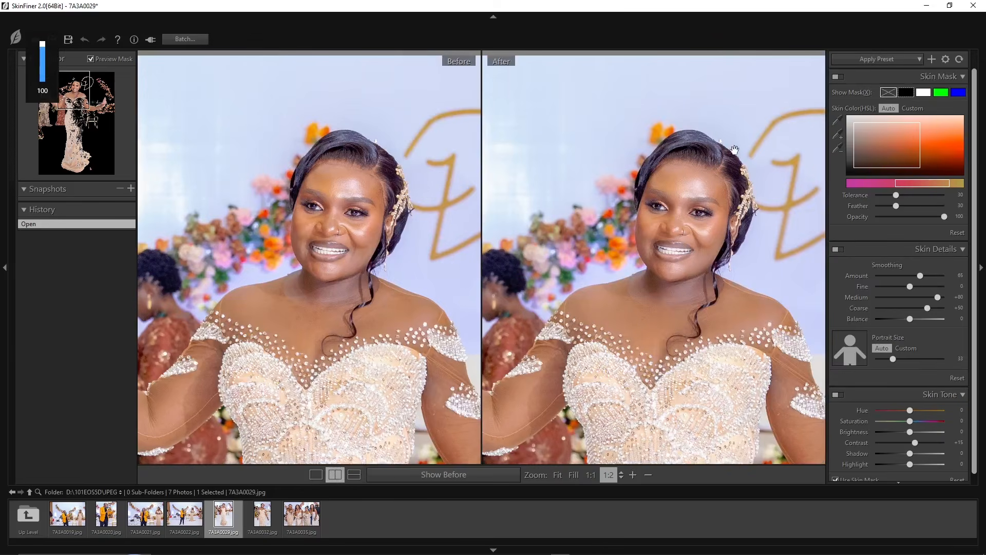
left_click(316, 474)
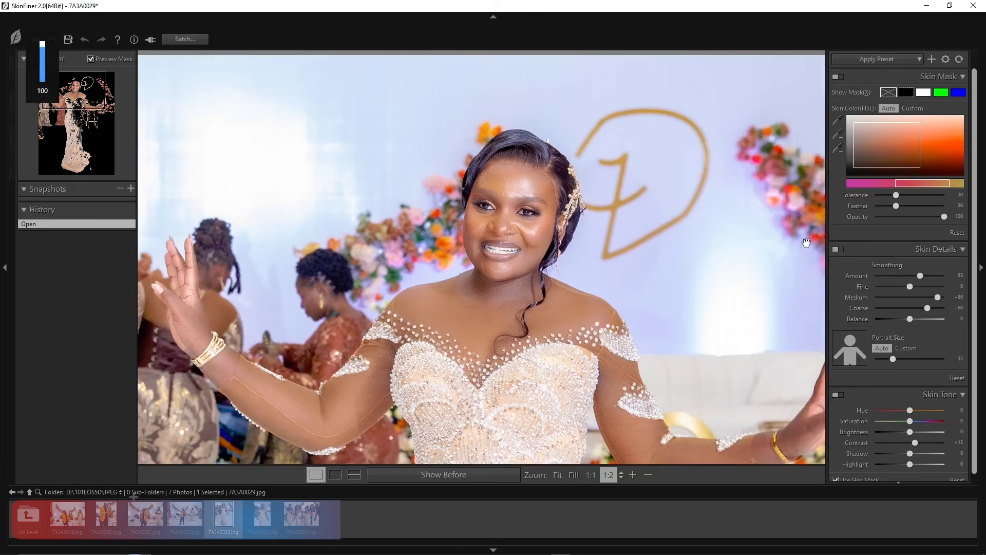
left_click(837, 250)
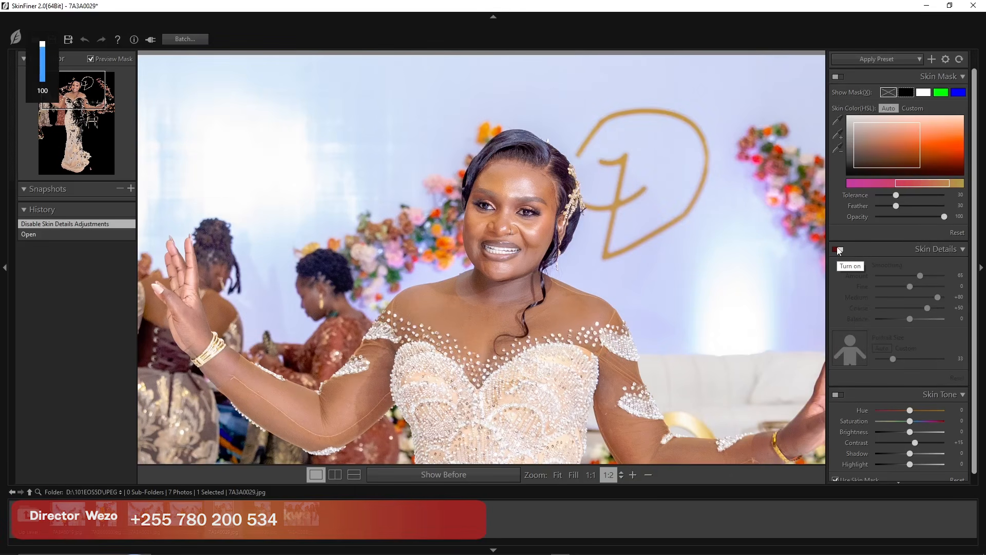
left_click(837, 249)
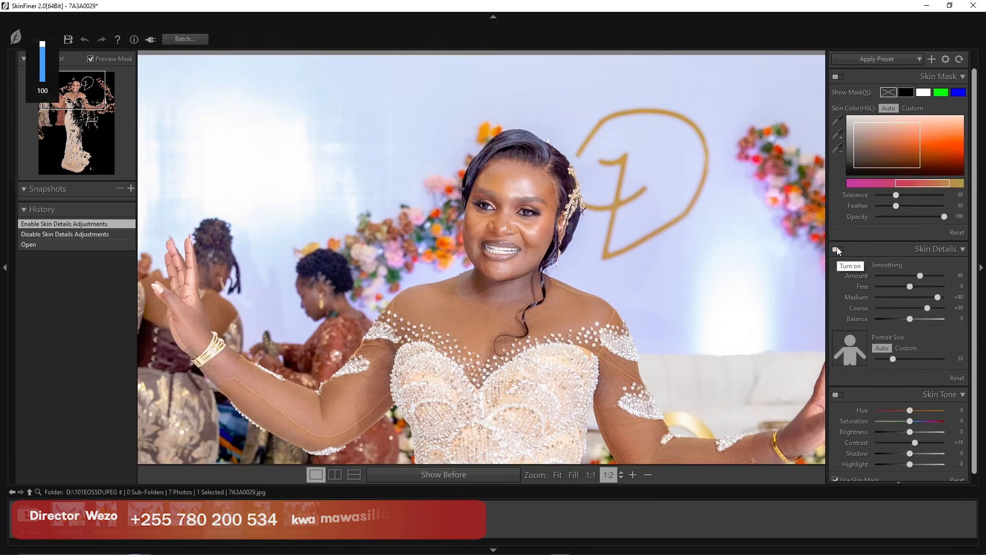
Return to the stacked before/after comparison of 7A3A0029.jpg and toggle the Skin Details adjustments off and on again.
left_click(334, 475)
left_click(354, 474)
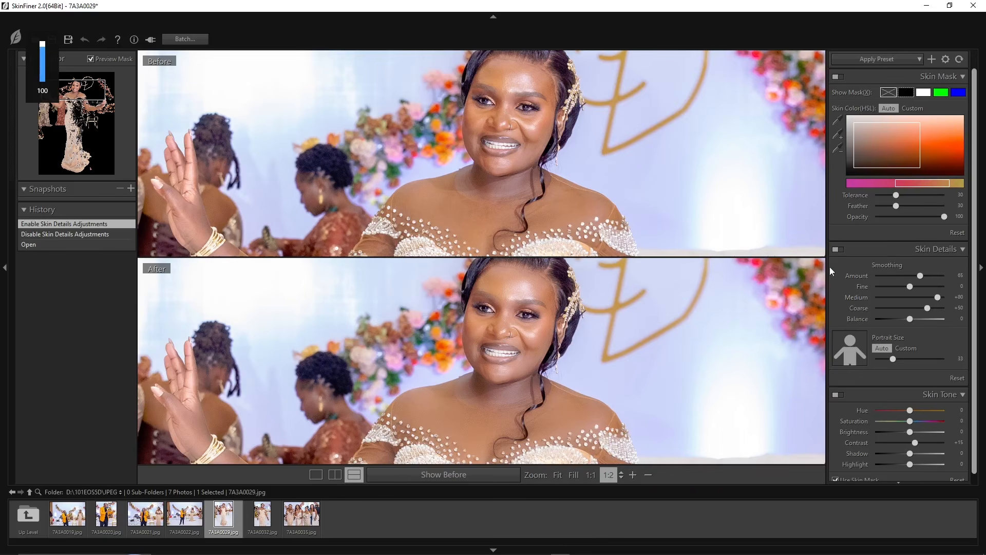
left_click(836, 249)
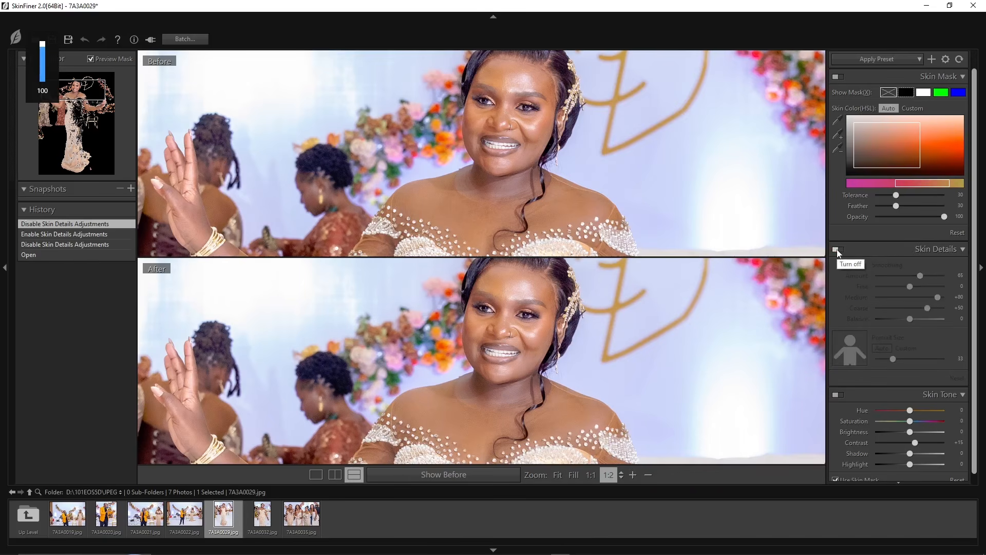
left_click(837, 250)
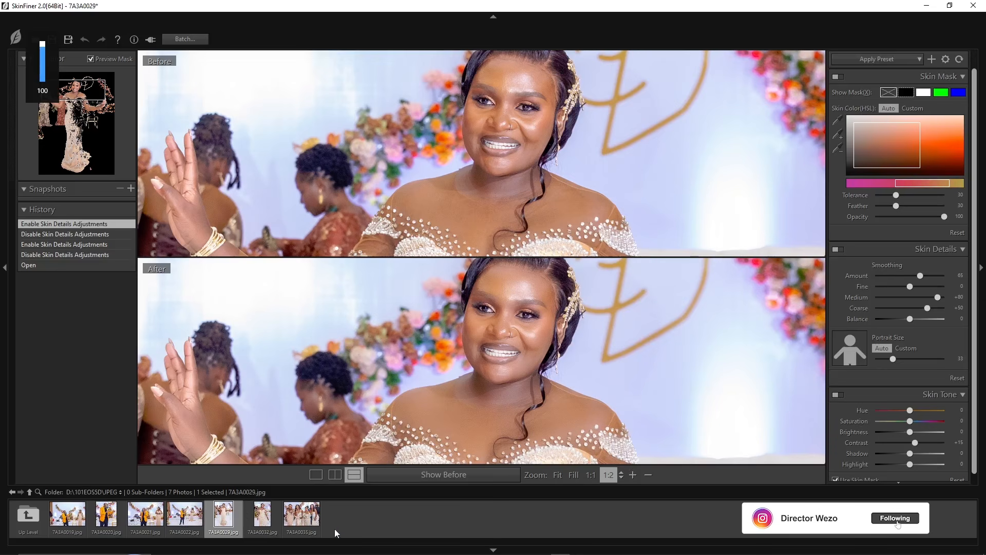
Open 7A3A0035.jpg, compare the four women's faces at 1:4 zoom and toggle the Skin Details adjustments off and on.
left_click(298, 520)
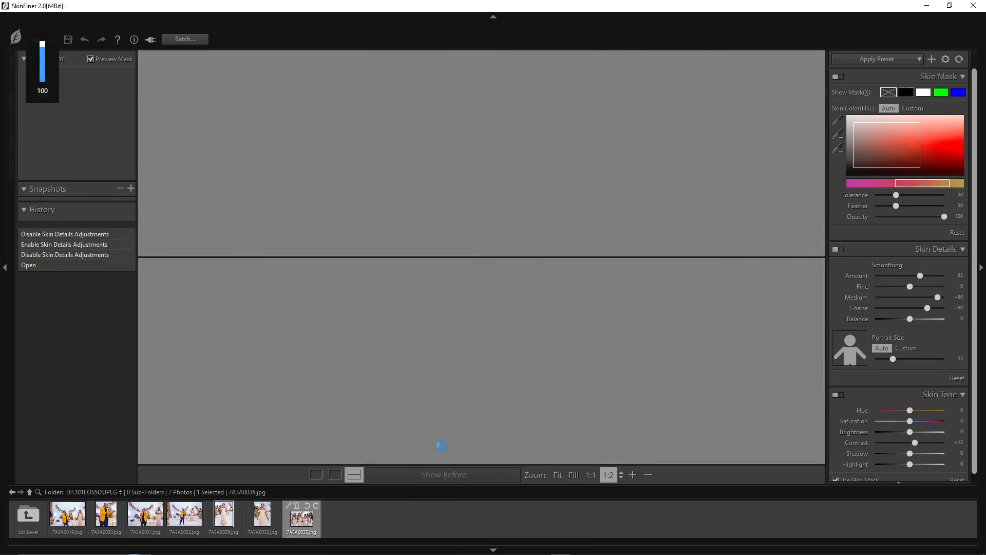
left_click(495, 299)
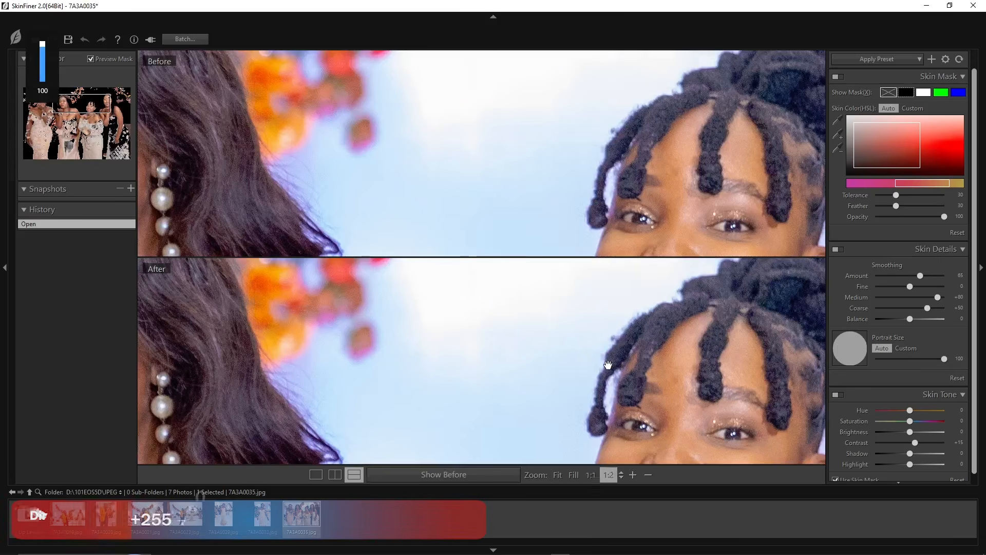
scroll(610, 366, "down", 2)
scroll(608, 365, "down", 1)
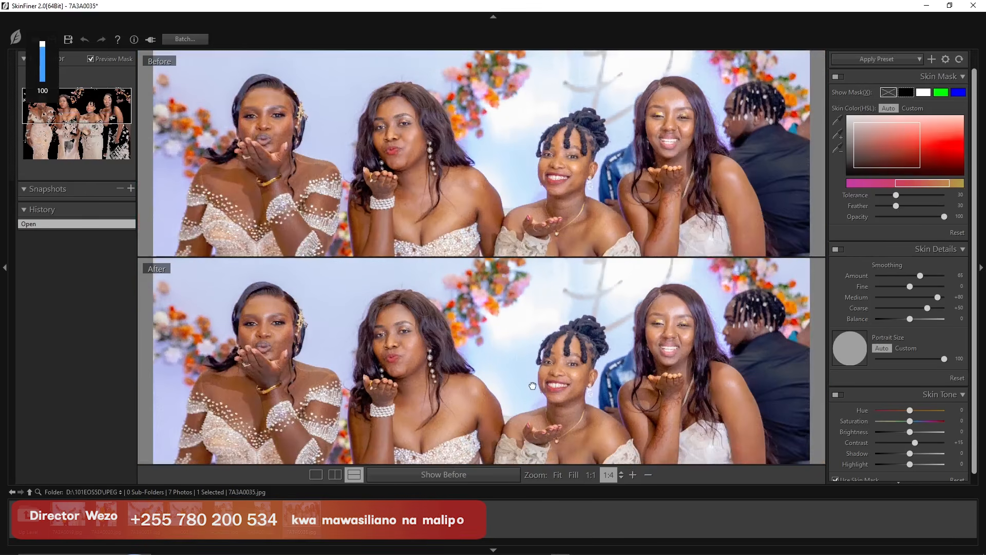
left_click_drag(532, 385, 691, 375)
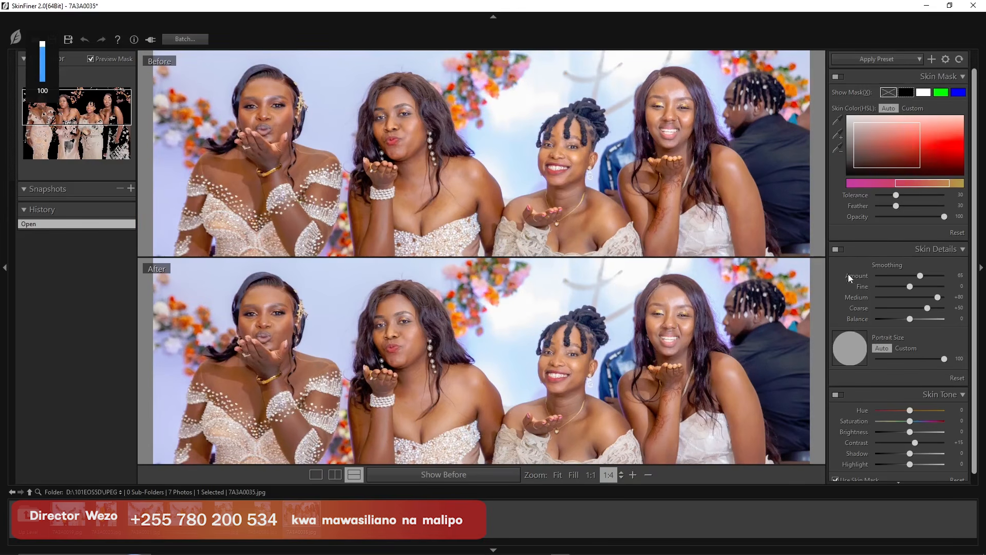
left_click(838, 250)
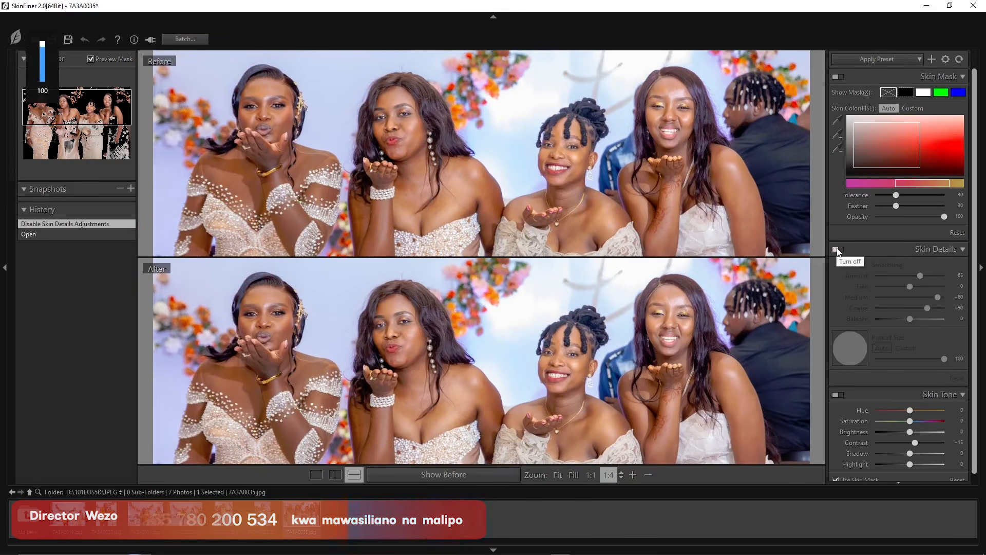
left_click(838, 250)
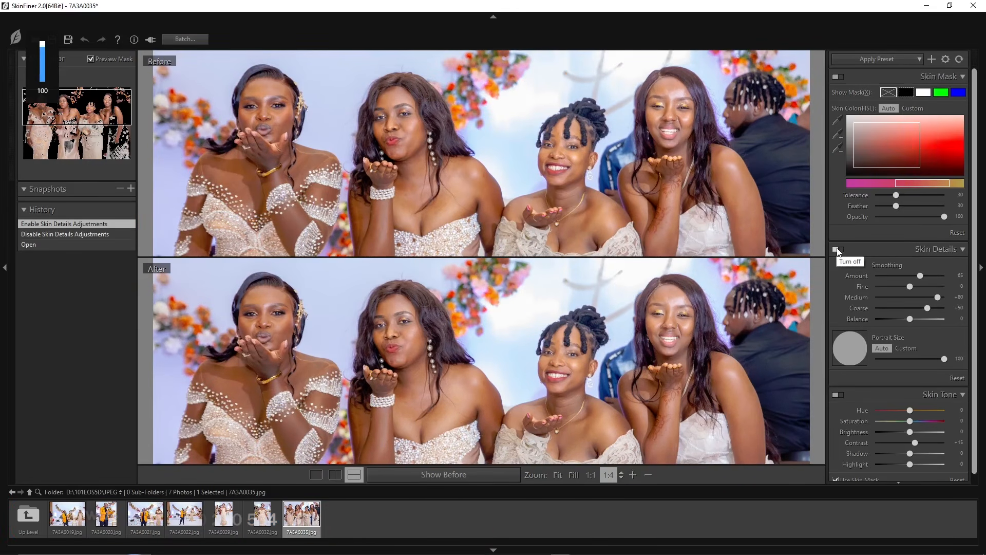
Open 7A3A0020.jpg and compare the speaker's face before and after smoothing, from 1:1 out to 1:3 zoom.
left_click(106, 515)
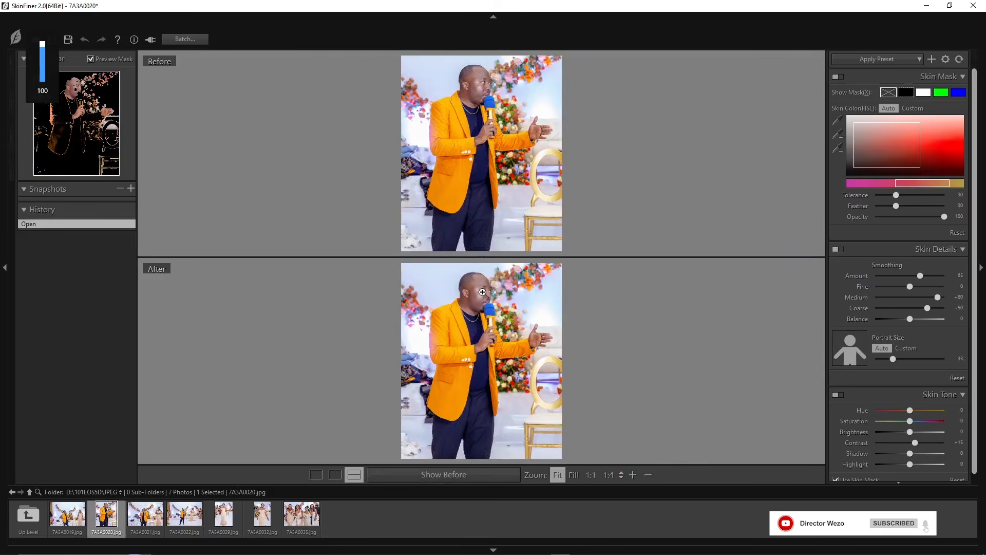
left_click(482, 292)
left_click_drag(469, 323, 492, 379)
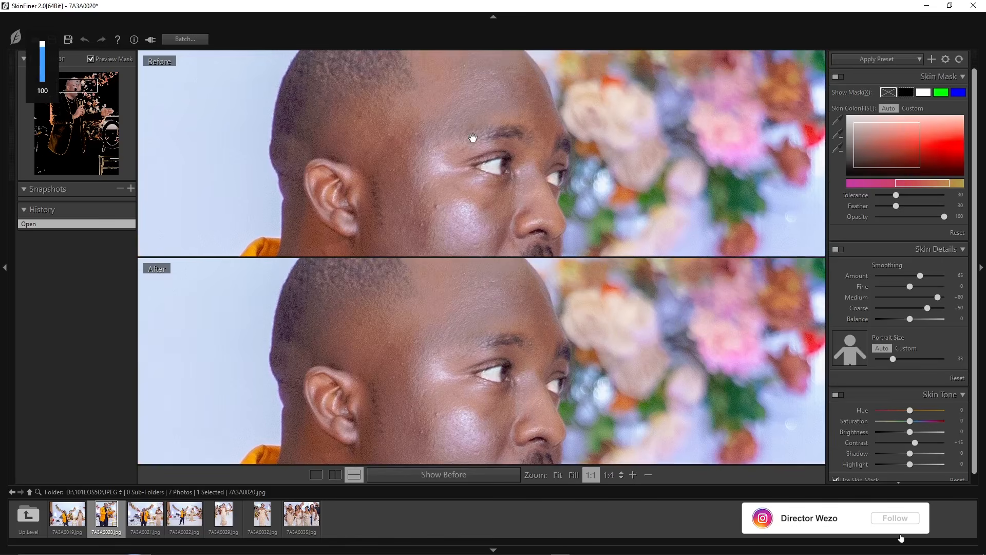
scroll(662, 285, "down", 2)
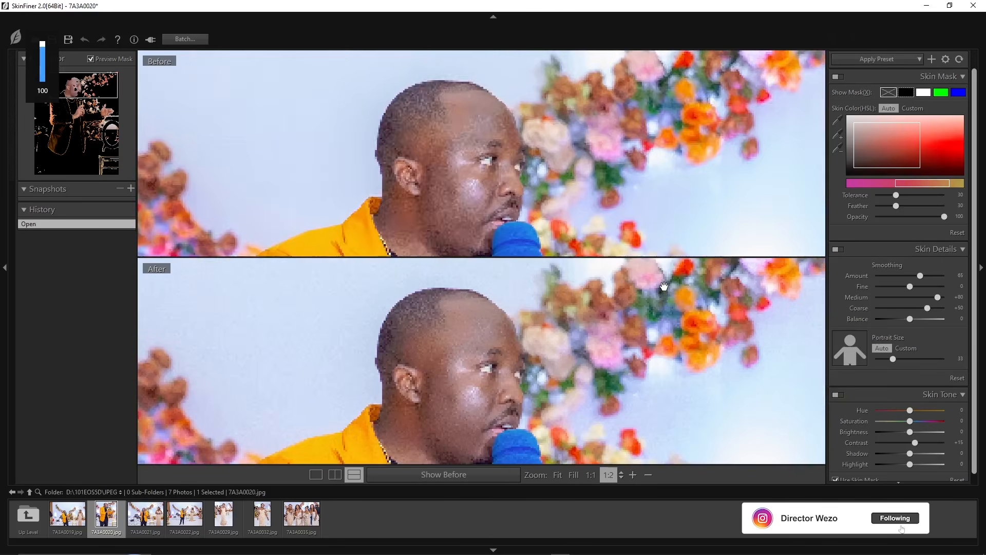
left_click_drag(529, 372, 518, 350)
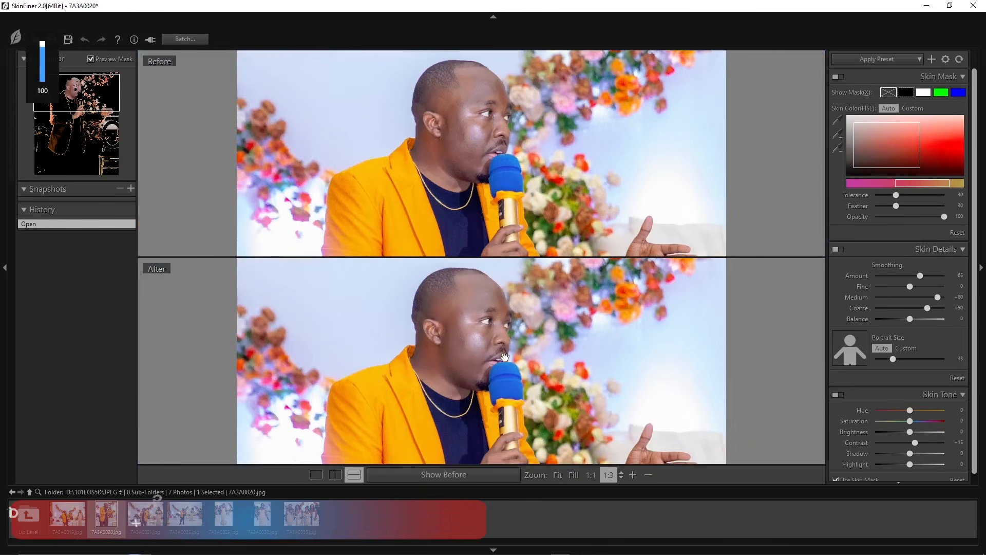
Open 7A3A0019.jpg and examine the speaker's skin in the before/after comparison, from 1:1 out to 1:3 zoom.
left_click(67, 517)
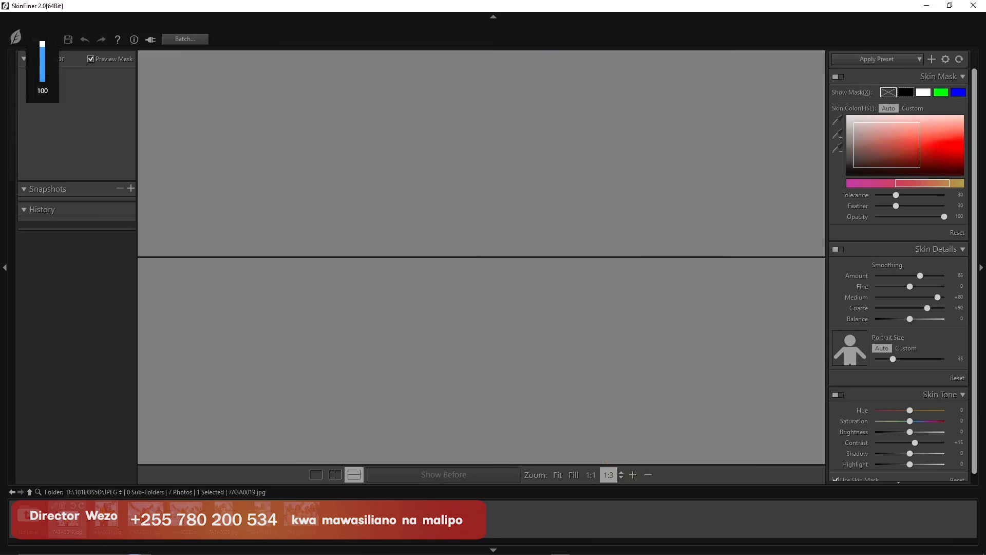
left_click(488, 341)
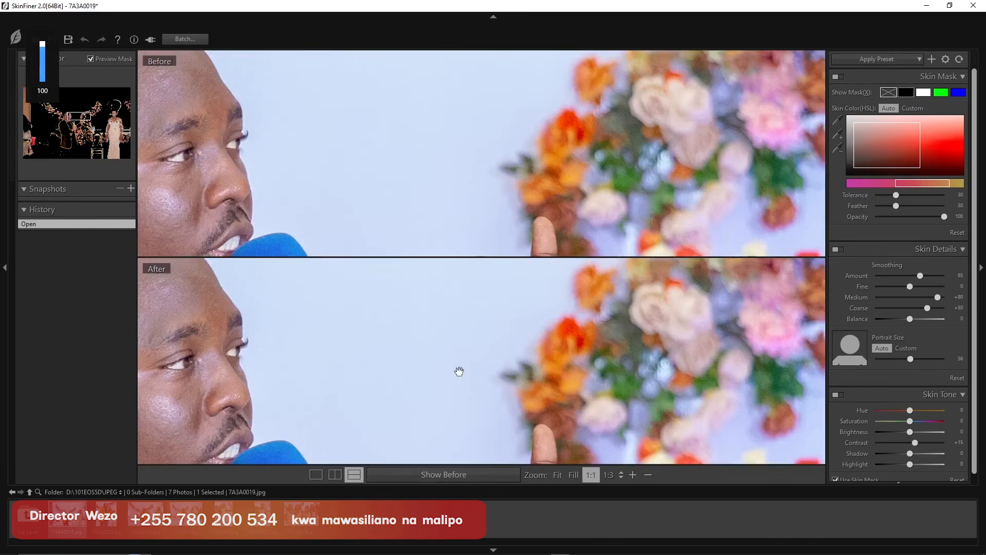
left_click_drag(219, 370, 595, 391)
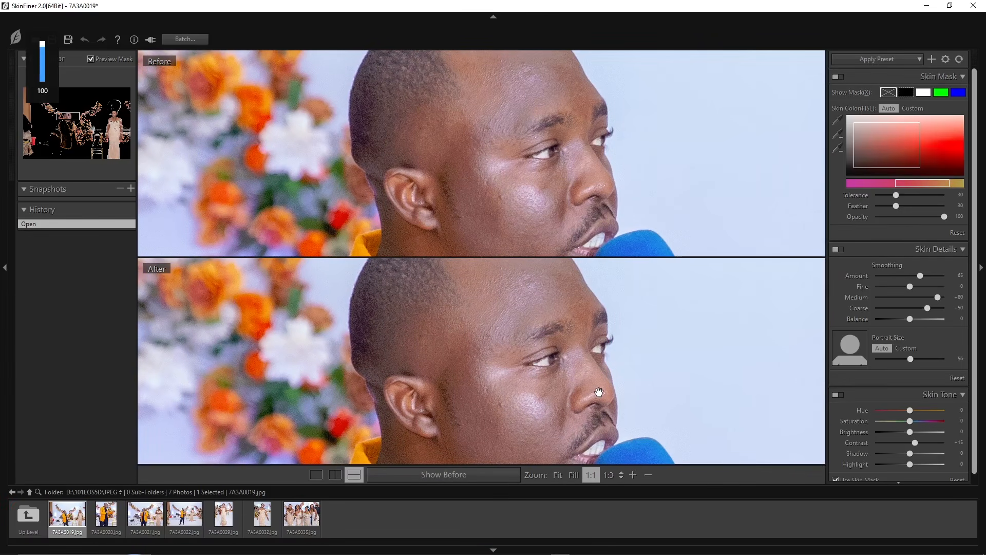
scroll(599, 392, "down", 1)
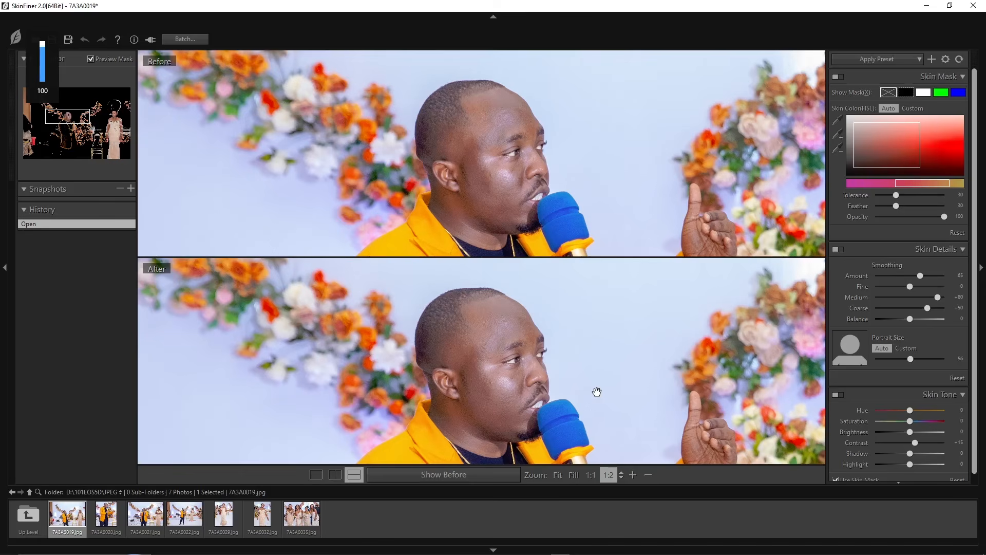
scroll(596, 392, "down", 1)
left_click_drag(579, 401, 577, 368)
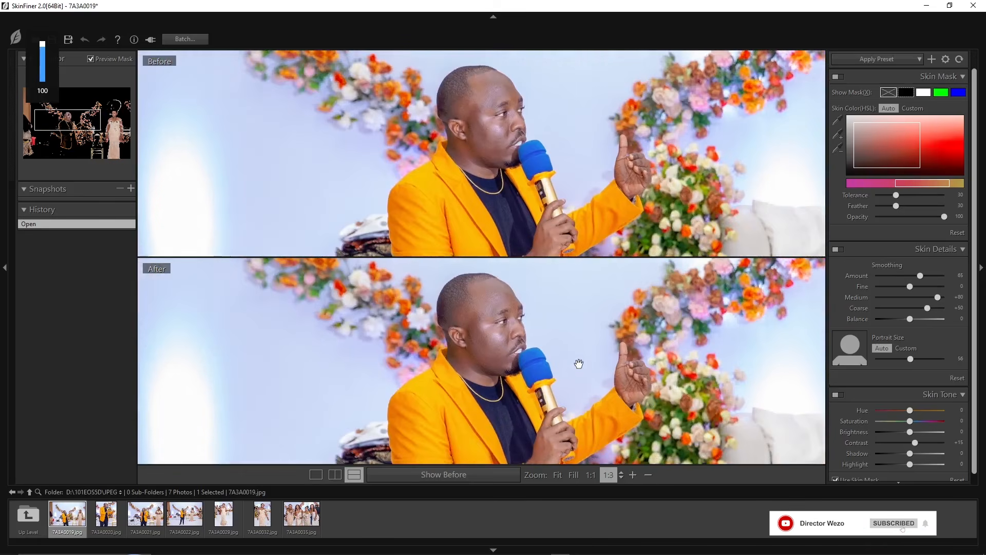
Open 7A3A0021.jpg and 7A3A0022.jpg in turn to view their before/after previews.
left_click(99, 521)
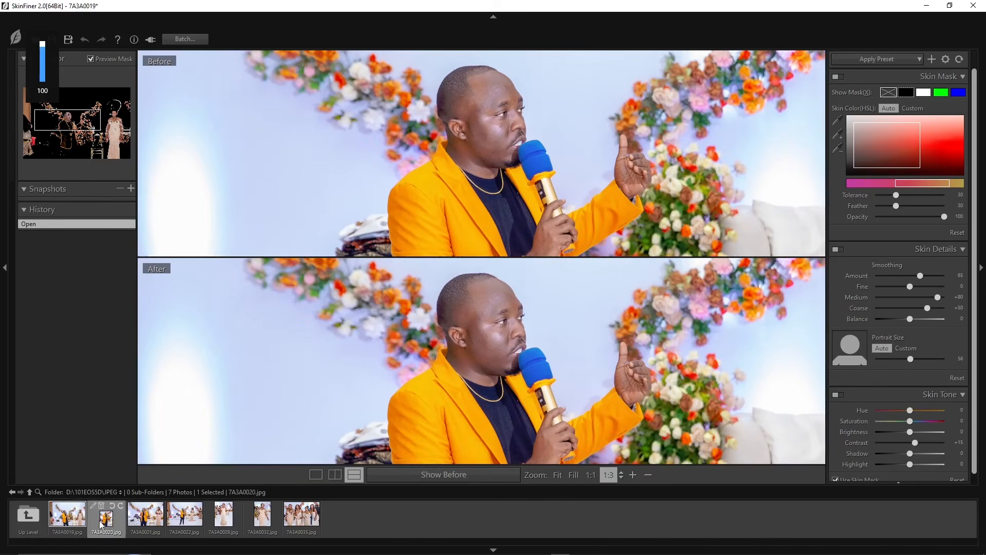
double_click(147, 518)
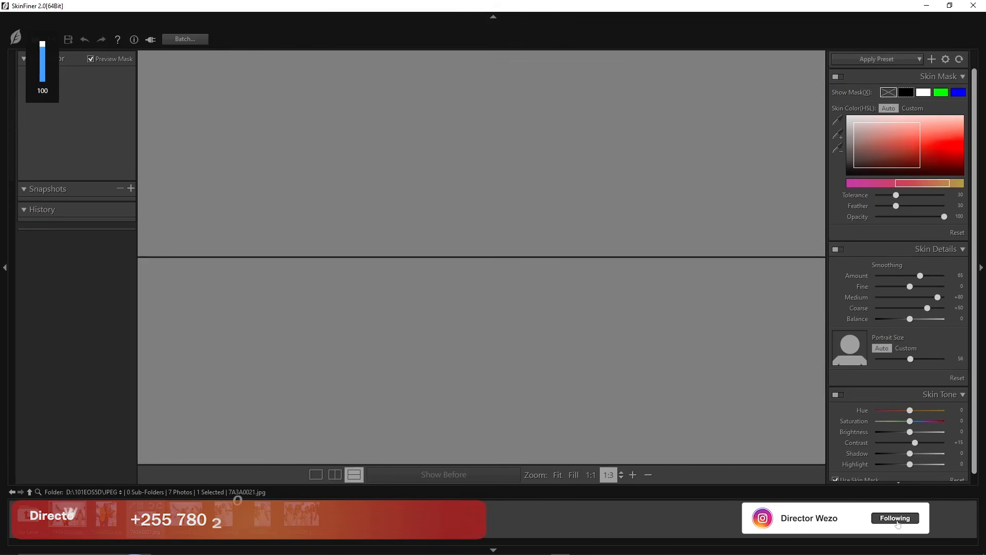
double_click(185, 518)
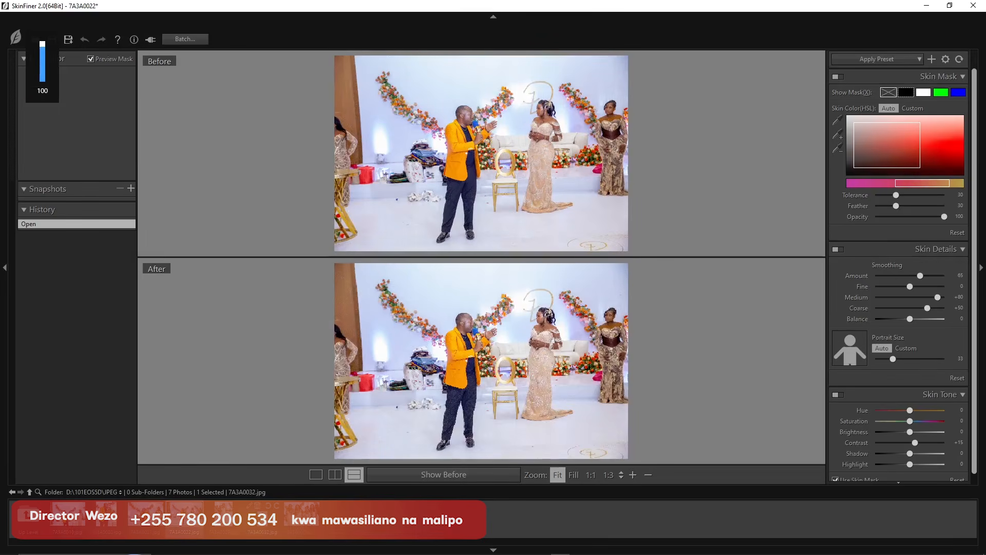
Open 7A3A0032.jpg and compare the bride's face before and after smoothing at 1:1 and 1:2 zoom.
double_click(263, 518)
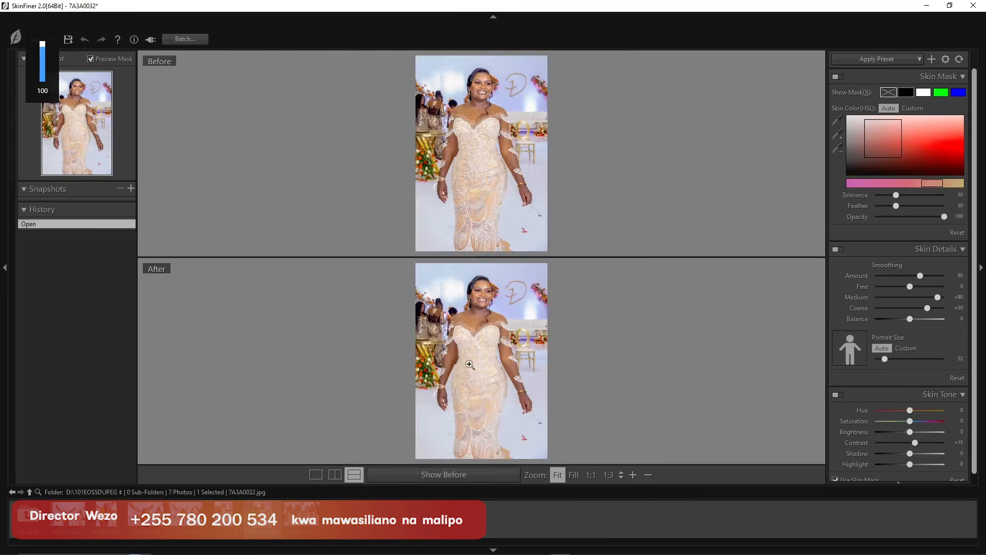
left_click(489, 286)
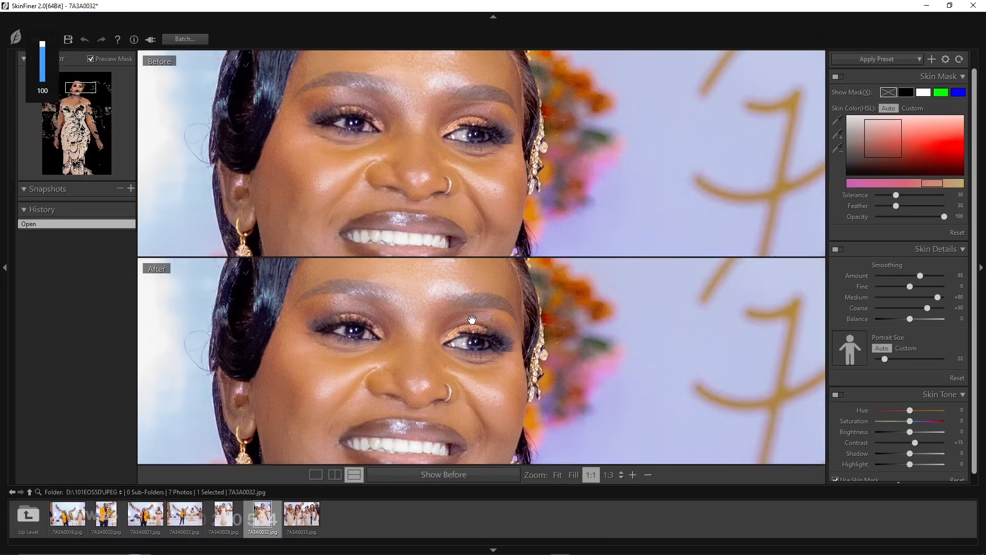
scroll(471, 320, "down", 1)
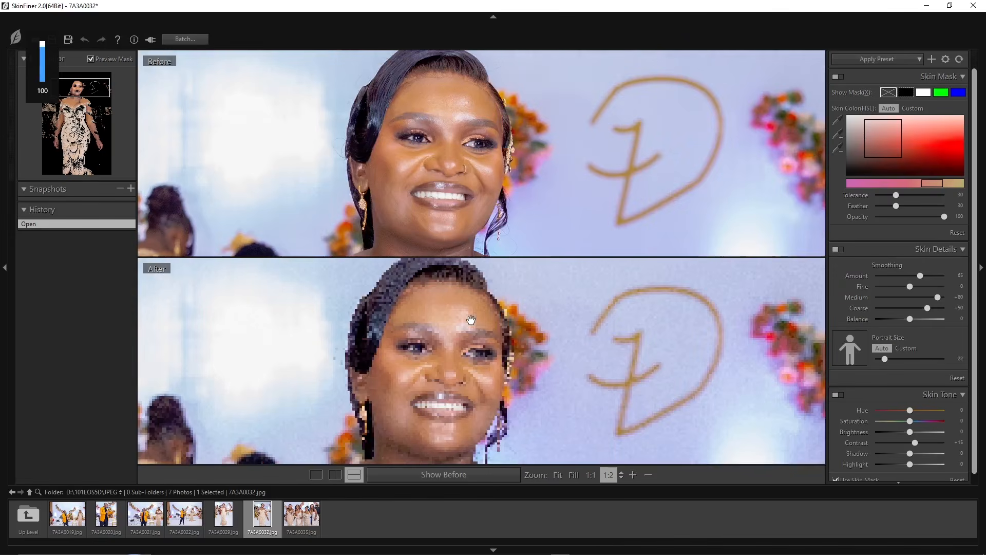
left_click_drag(488, 384, 568, 385)
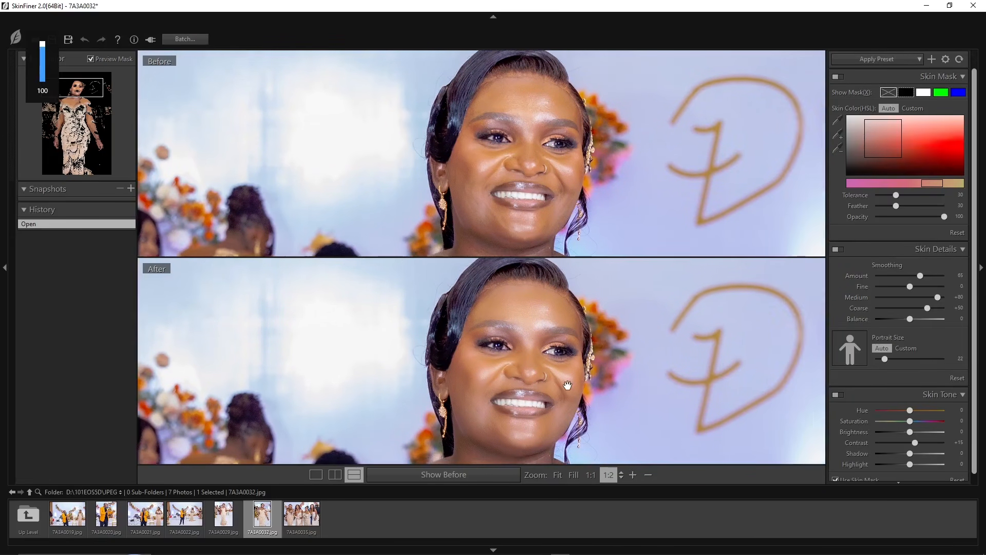
Compare the bride's face and shoulders before and after smoothing from 1:3 to 1:1 zoom, switching the Skin Details adjustments off and on.
scroll(567, 385, "down", 1)
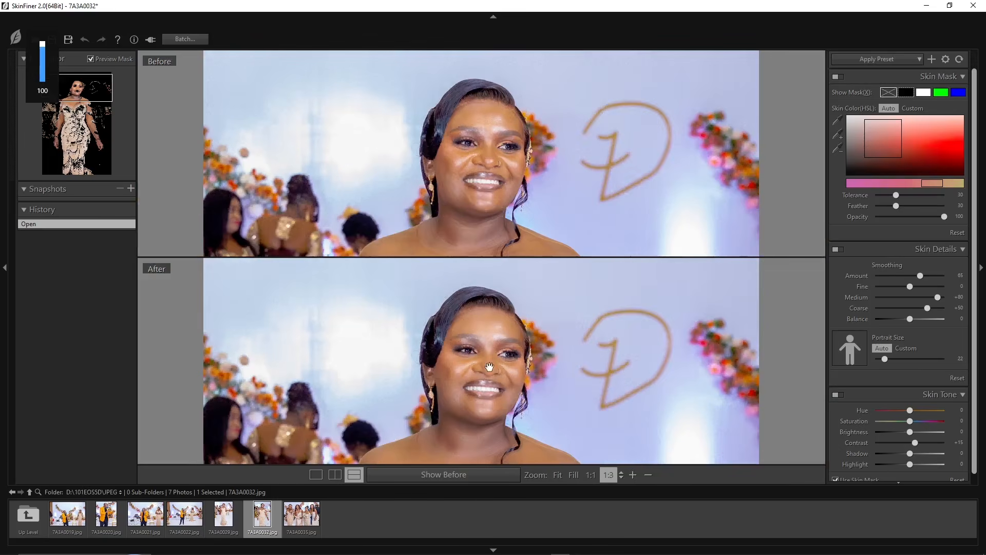
scroll(486, 383, "down", 5)
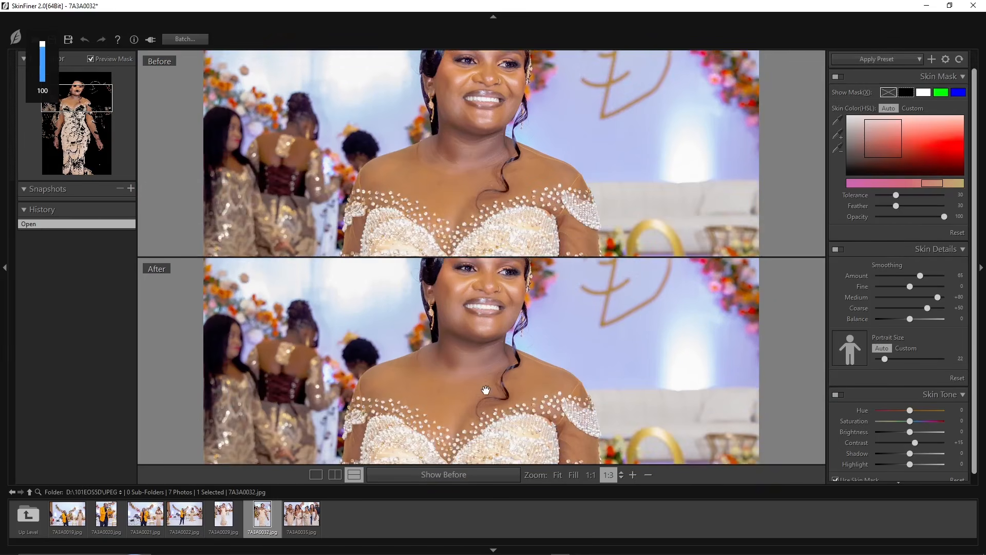
scroll(486, 389, "up", 3)
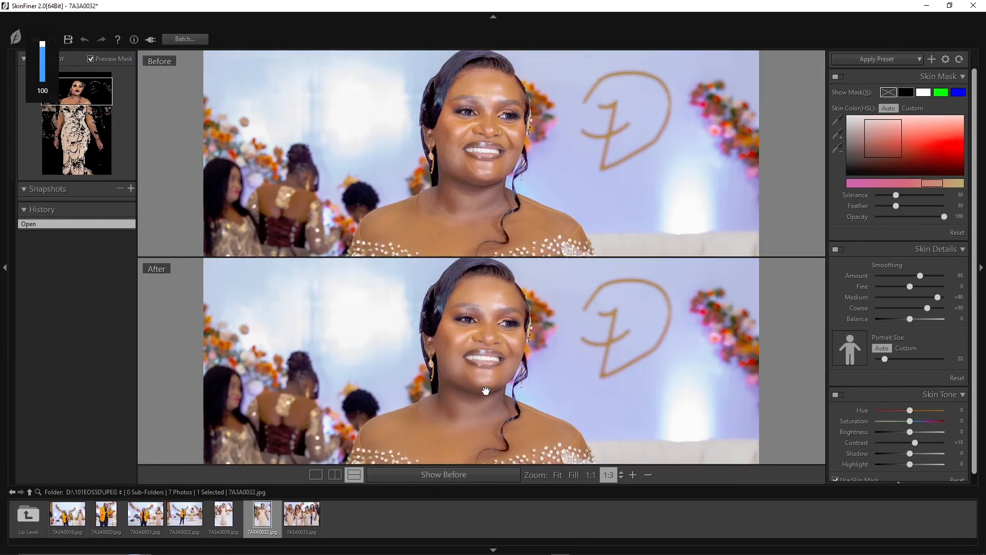
scroll(487, 381, "up", 2)
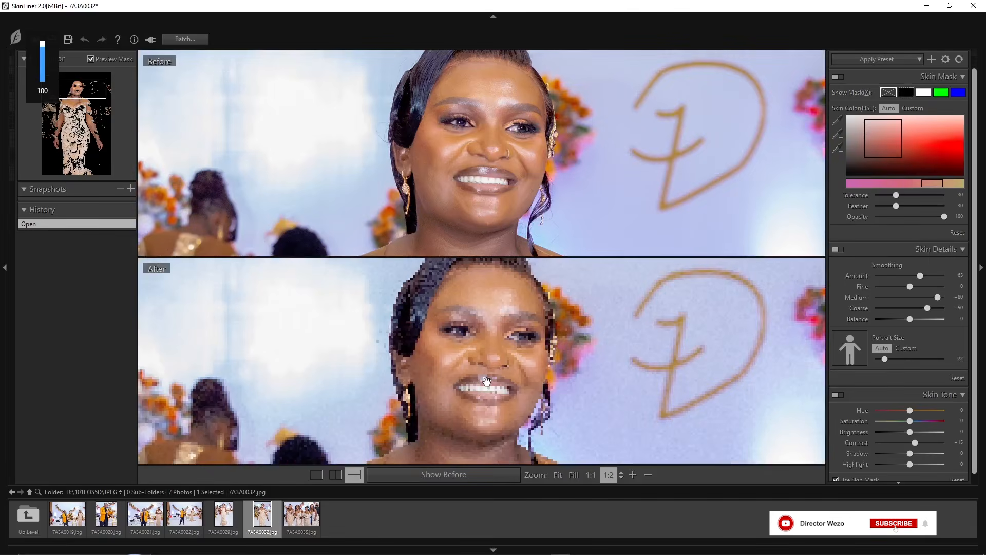
left_click_drag(512, 336, 578, 342)
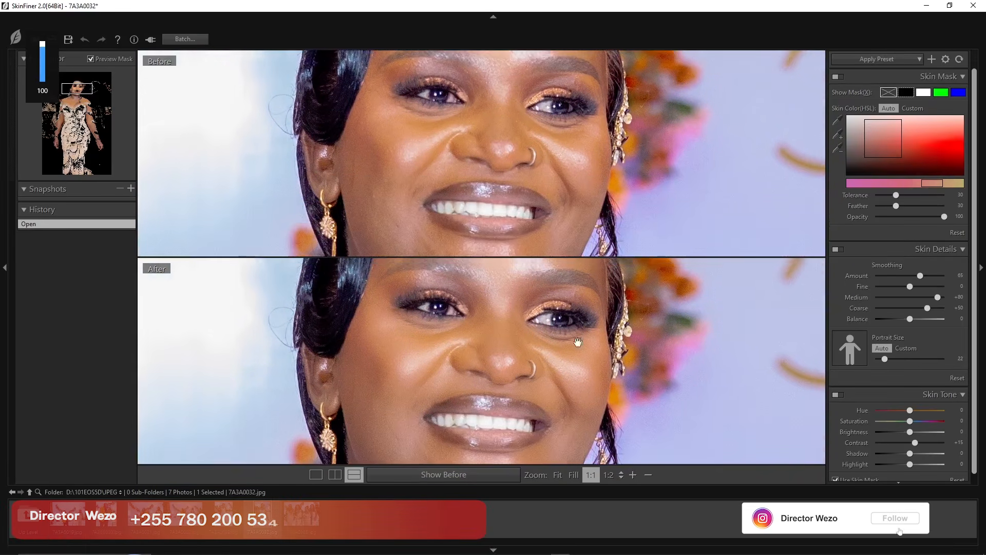
left_click(840, 249)
left_click(839, 249)
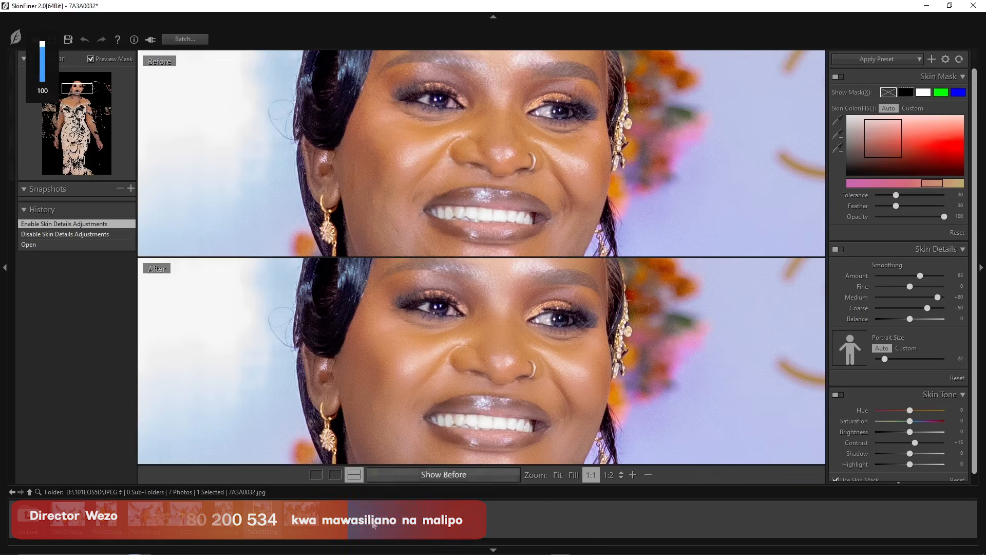
Open 7A3A0035.jpg, the group photo of four women, in the before/after view.
left_click(302, 518)
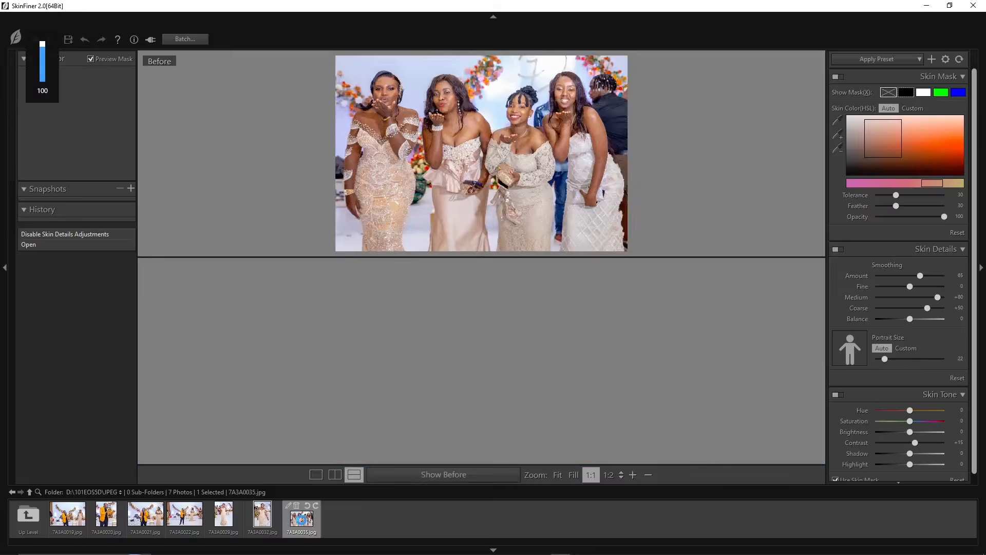
left_click(69, 41)
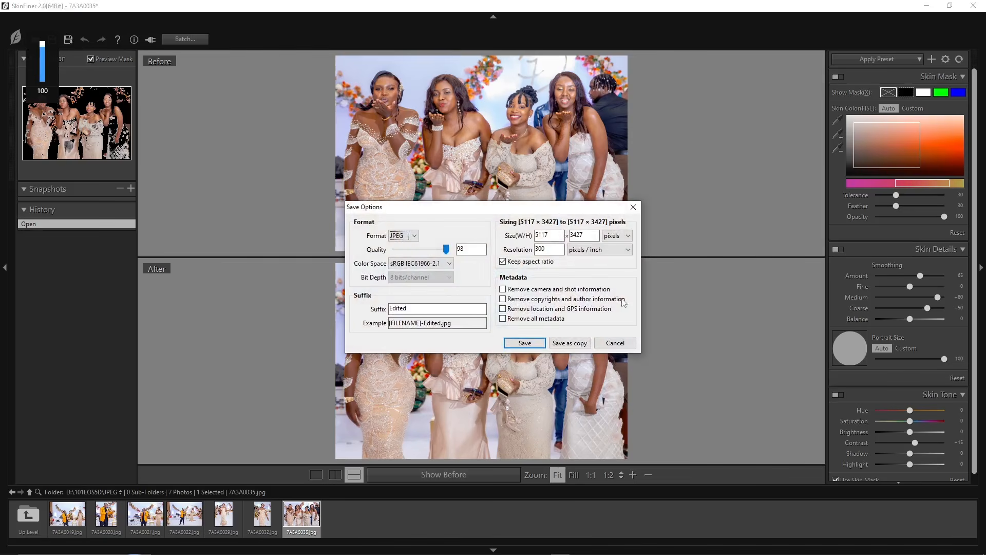
left_click(534, 345)
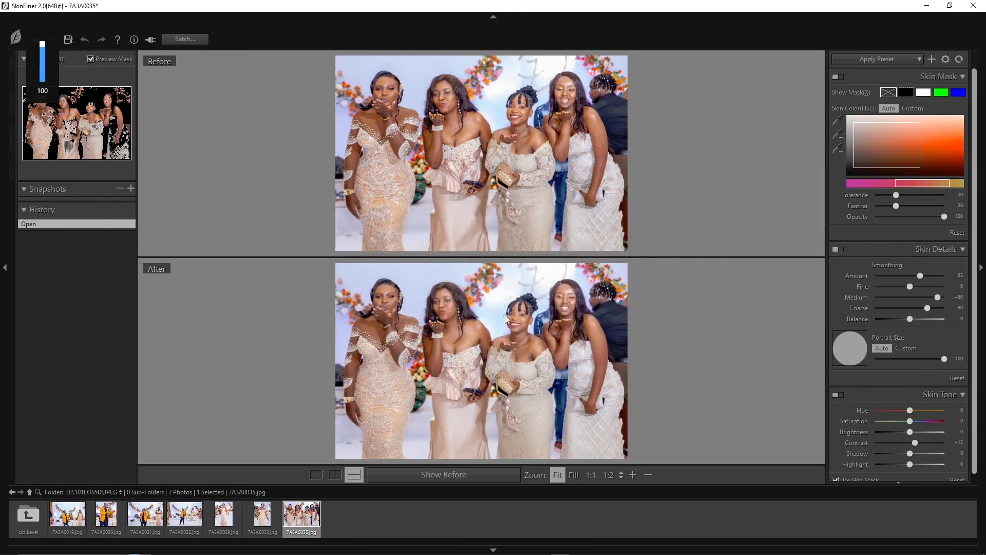
left_click(801, 158)
left_click(69, 41)
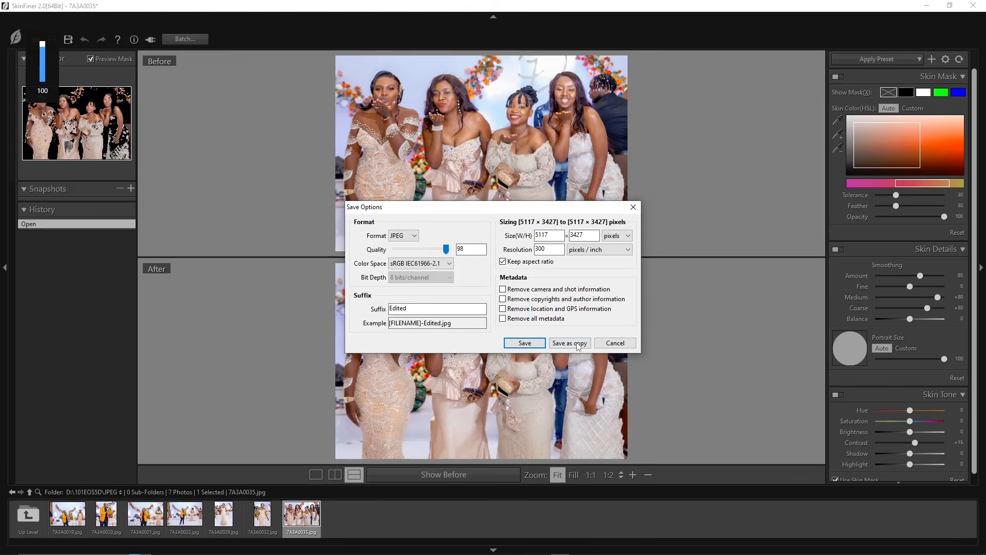
left_click(634, 207)
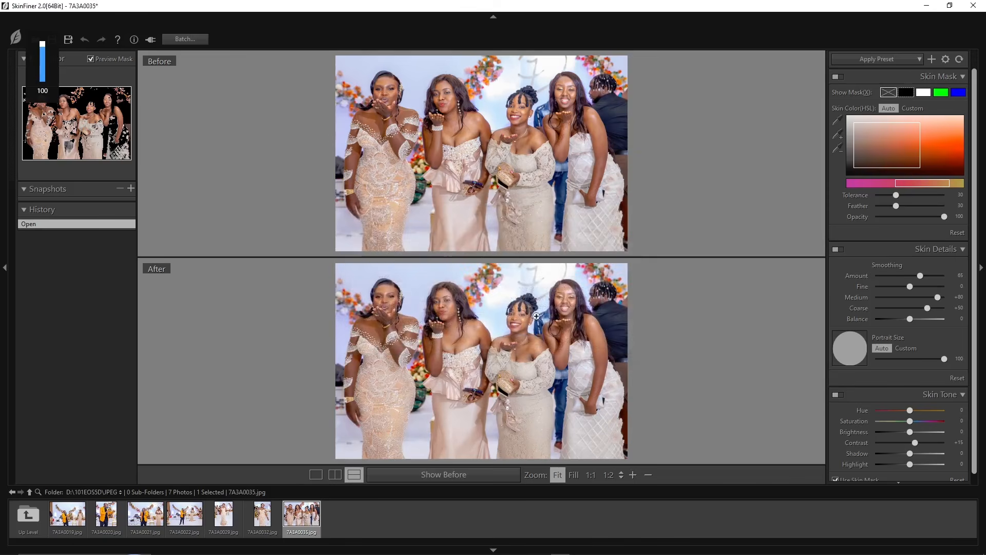
left_click(68, 41)
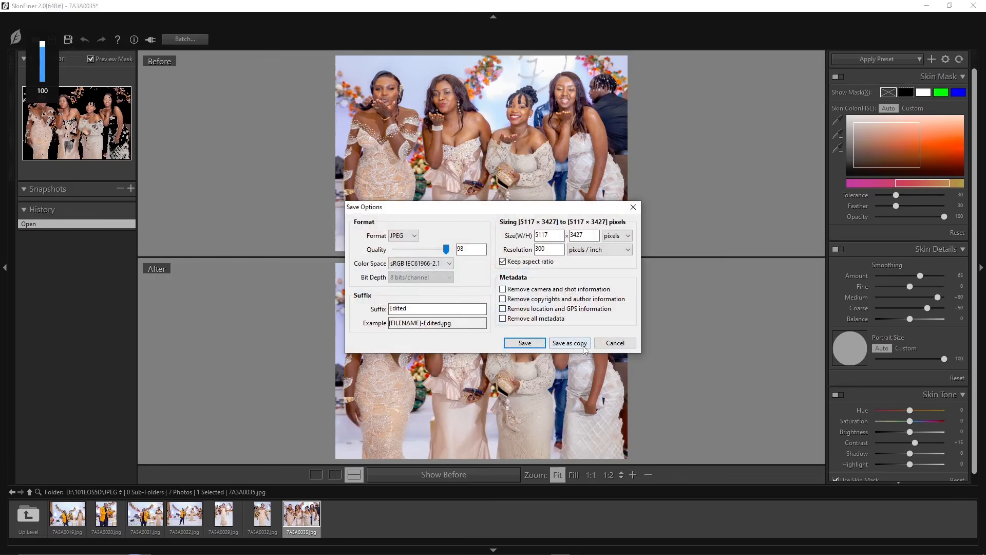
left_click(578, 344)
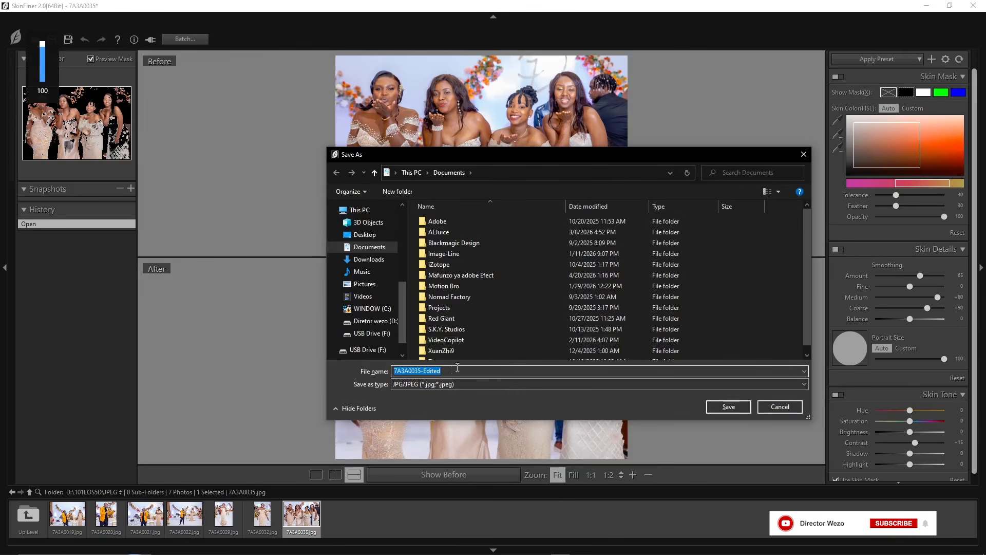
left_click(805, 155)
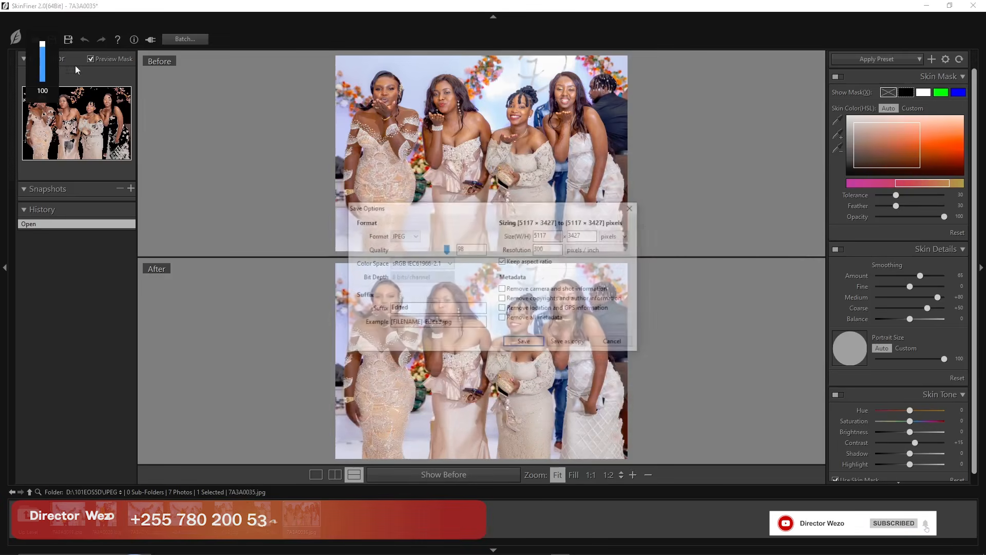
left_click(630, 209)
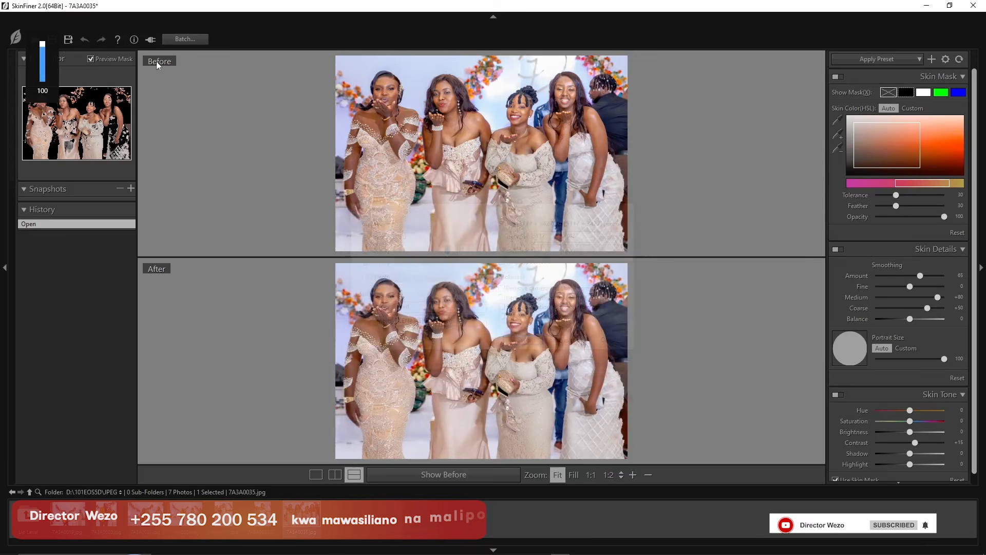
Save the smoothed group photo as the JPEG 7A3A0035-Edited in a new Desktop folder named picha.
left_click(71, 39)
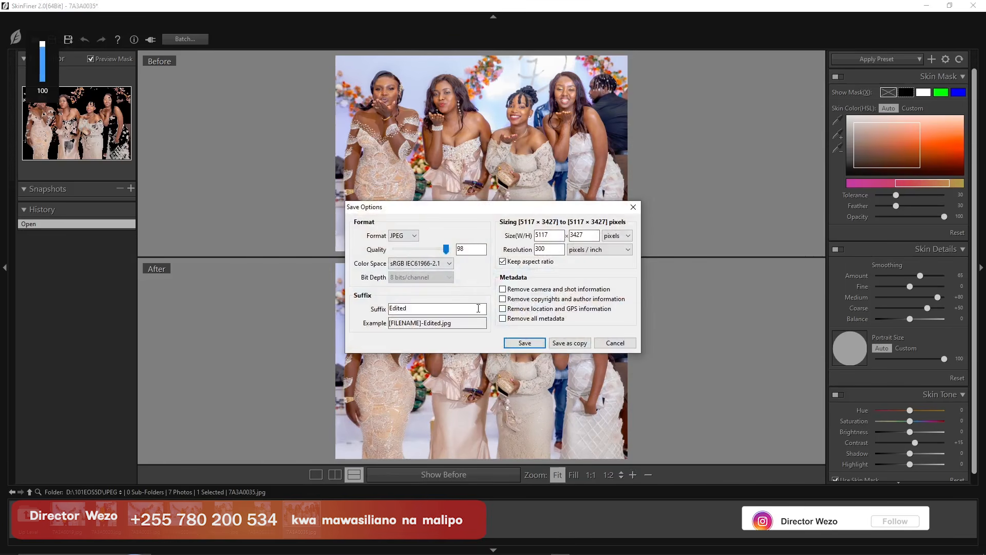
left_click(531, 344)
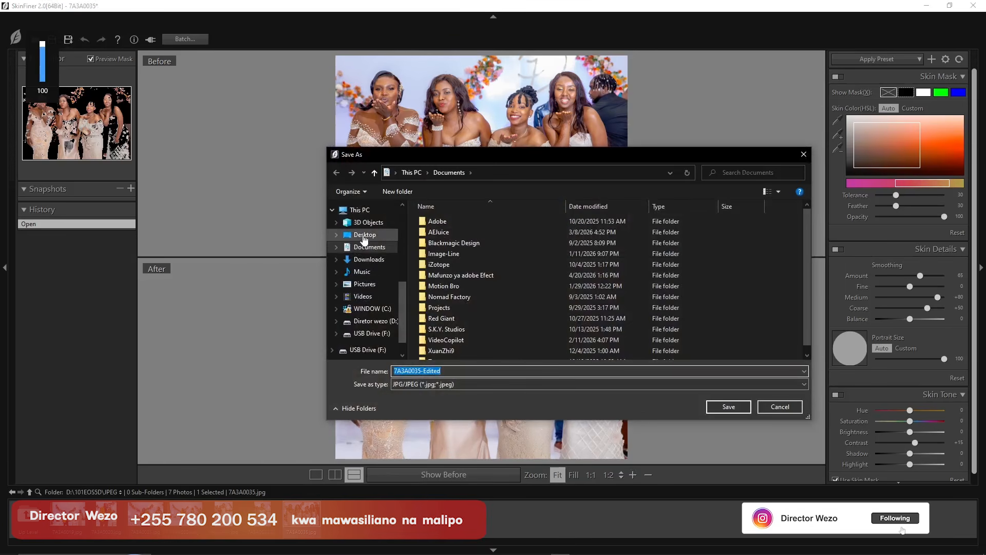
left_click(365, 235)
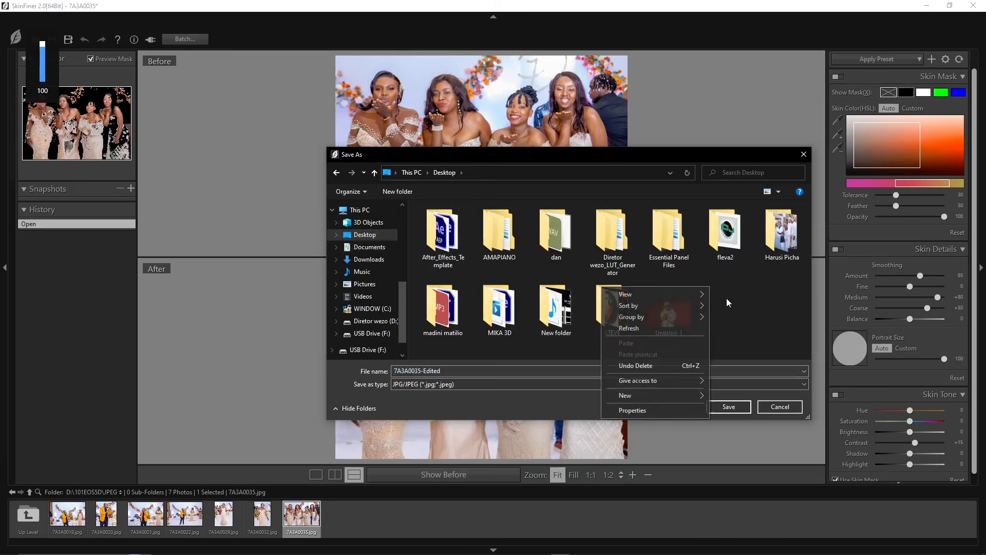
right_click(709, 286)
mouse_move(700, 396)
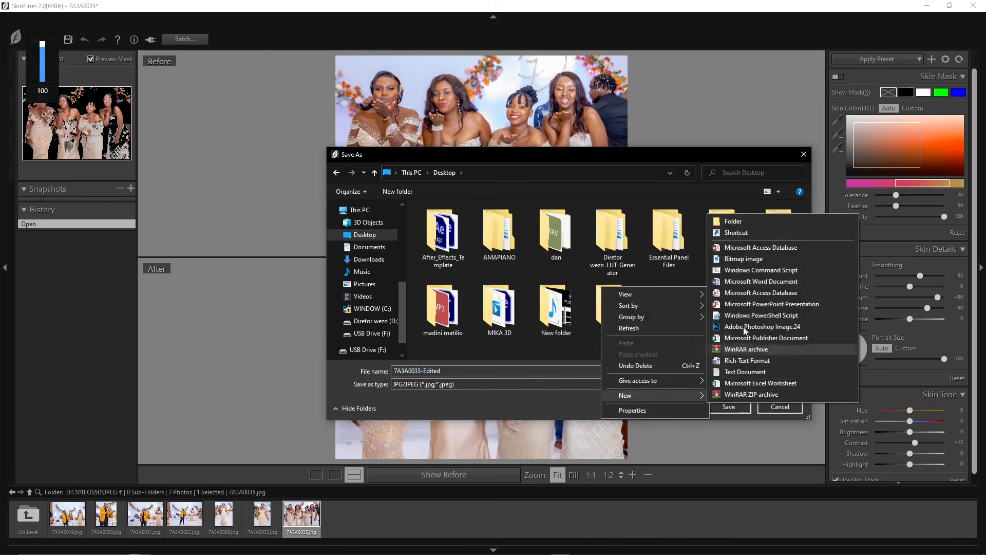
left_click(743, 224)
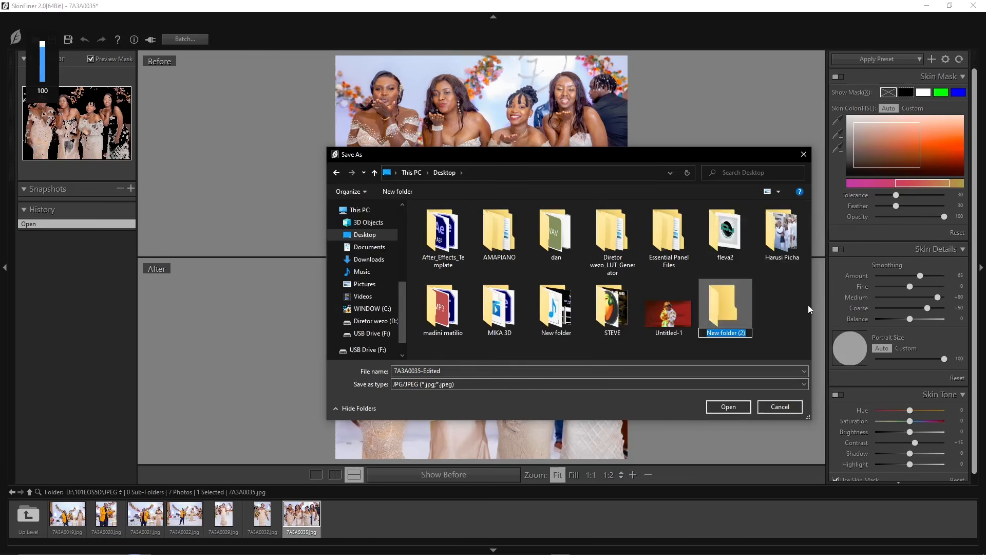
type("picha")
key("Return")
double_click(732, 316)
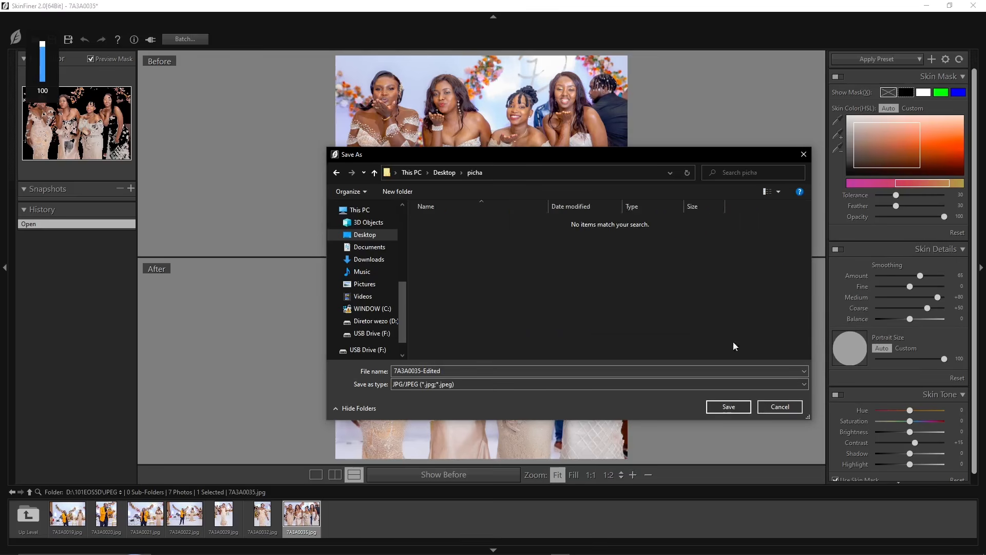
left_click(733, 407)
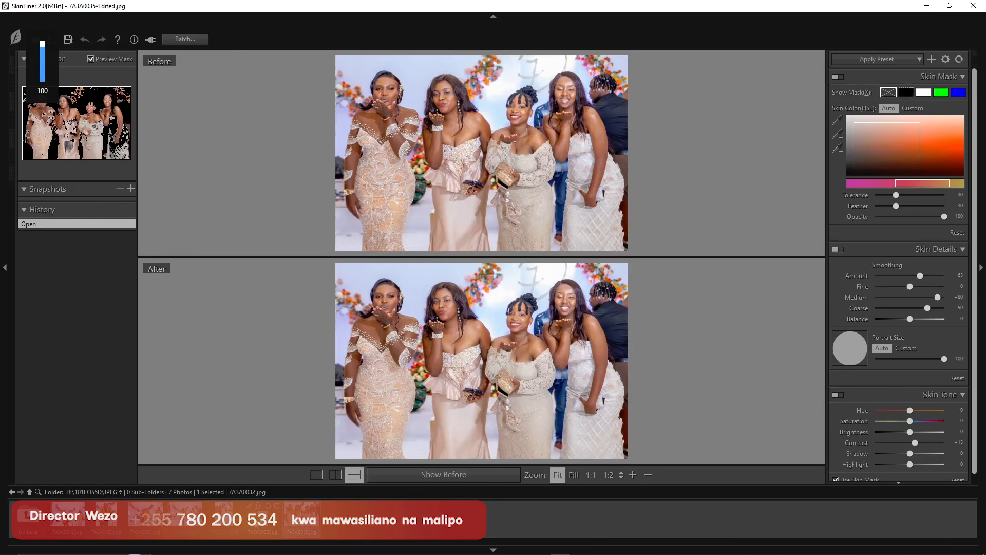
Open 7A3A0032.jpg, check the bride's face at 1:1 zoom, and save it as the JPEG 7A3A0032-Edited in the picha folder.
left_click(263, 515)
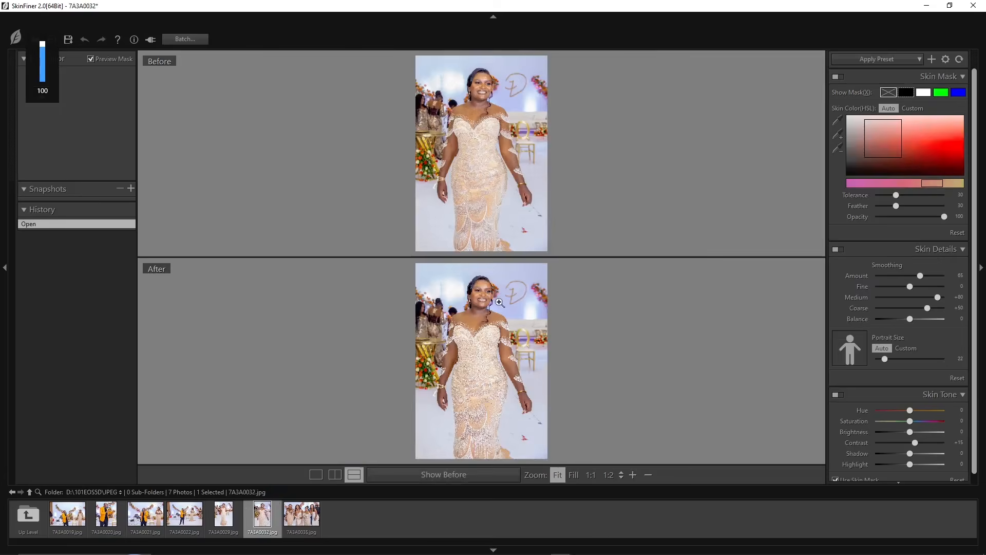
left_click(487, 295)
scroll(483, 306, "up", 3)
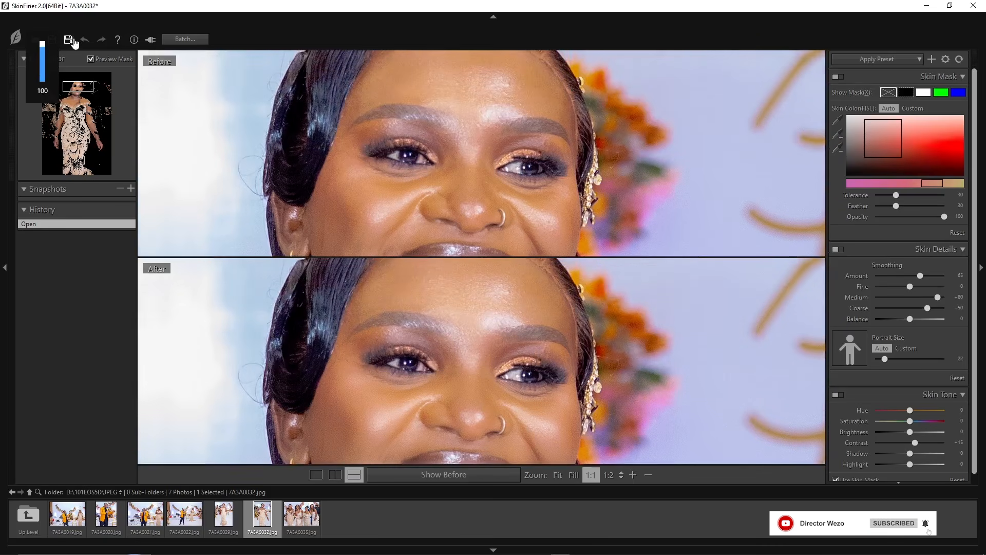
left_click(73, 40)
left_click(525, 343)
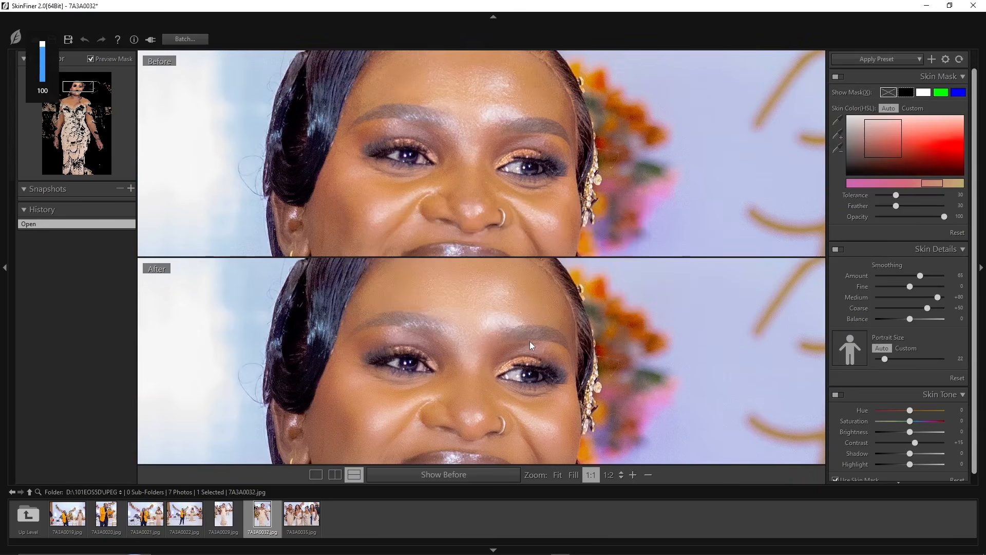
left_click(737, 409)
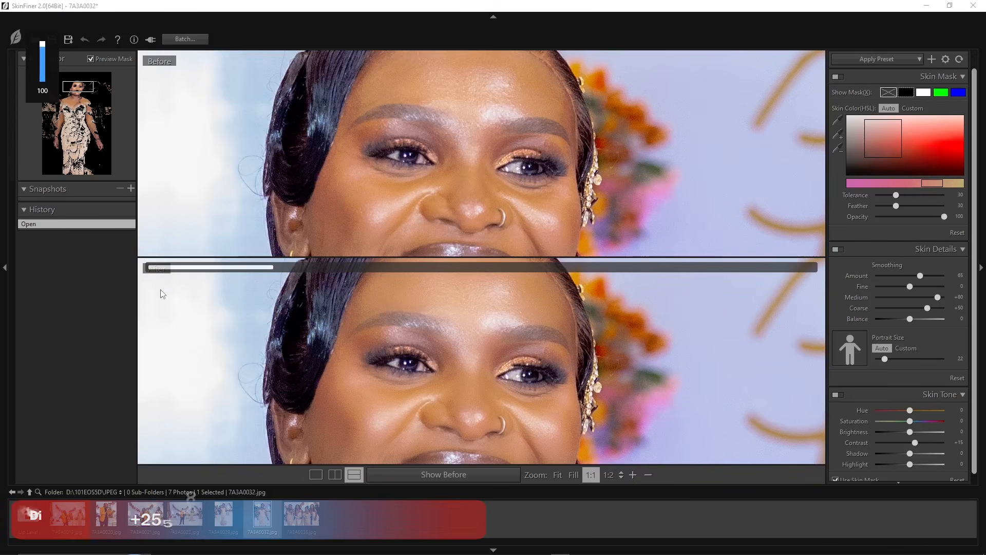
Open 7A3A0029.jpg and save its smoothed version as the JPEG 7A3A0029-Edited in the picha folder.
left_click(221, 529)
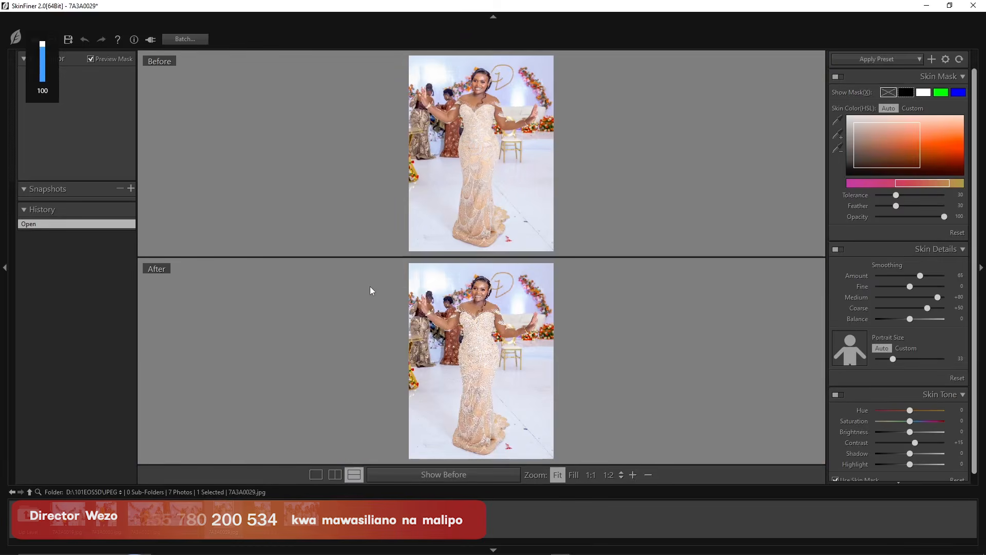
left_click(72, 41)
left_click(524, 343)
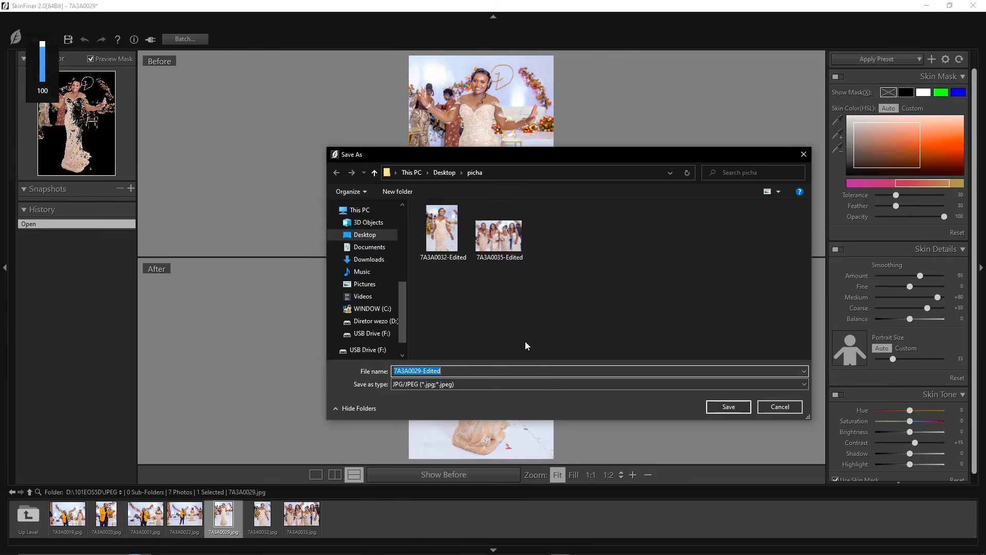
left_click(729, 406)
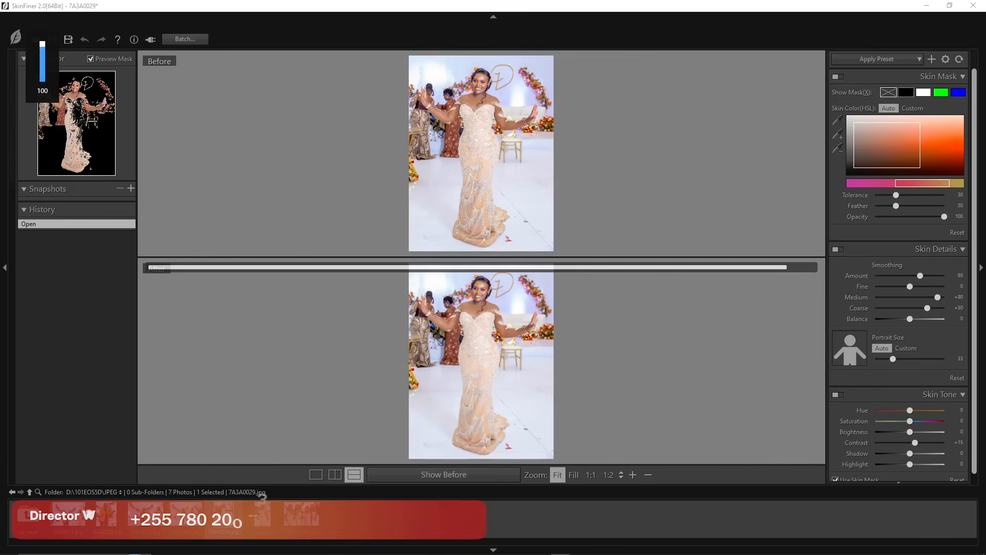
Open 7A3A0022.jpg and save its smoothed version as the JPEG 7A3A0022-Edited in the picha folder.
left_click(185, 514)
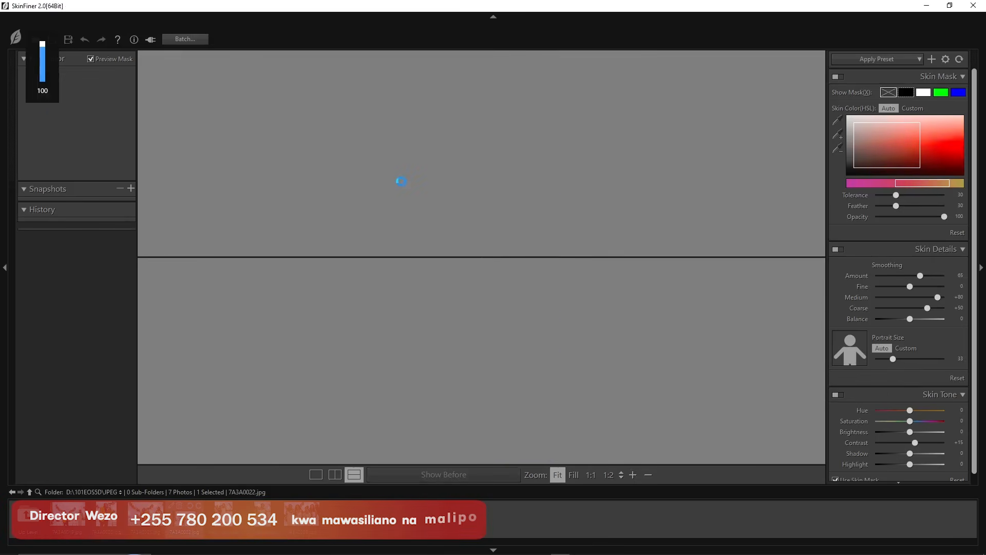
left_click(68, 39)
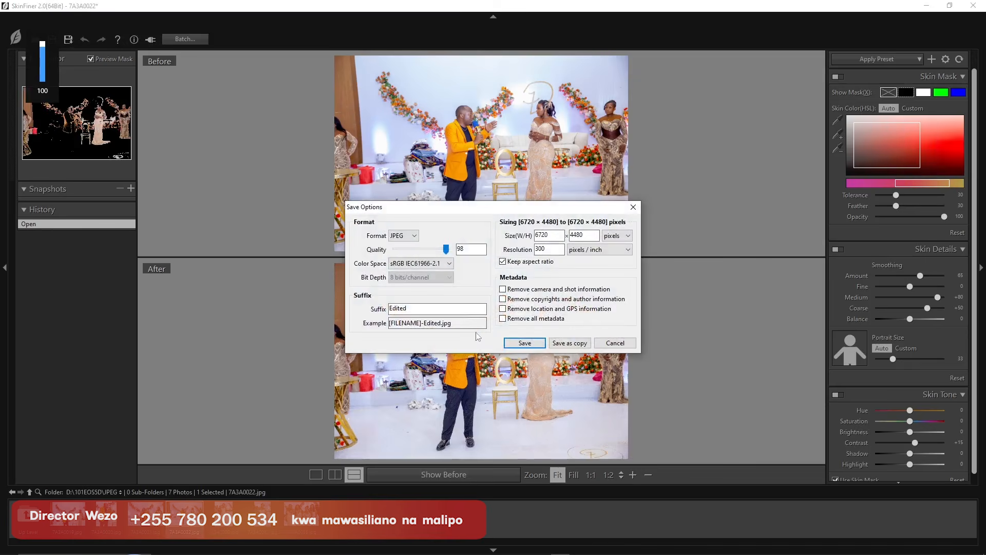
left_click(514, 341)
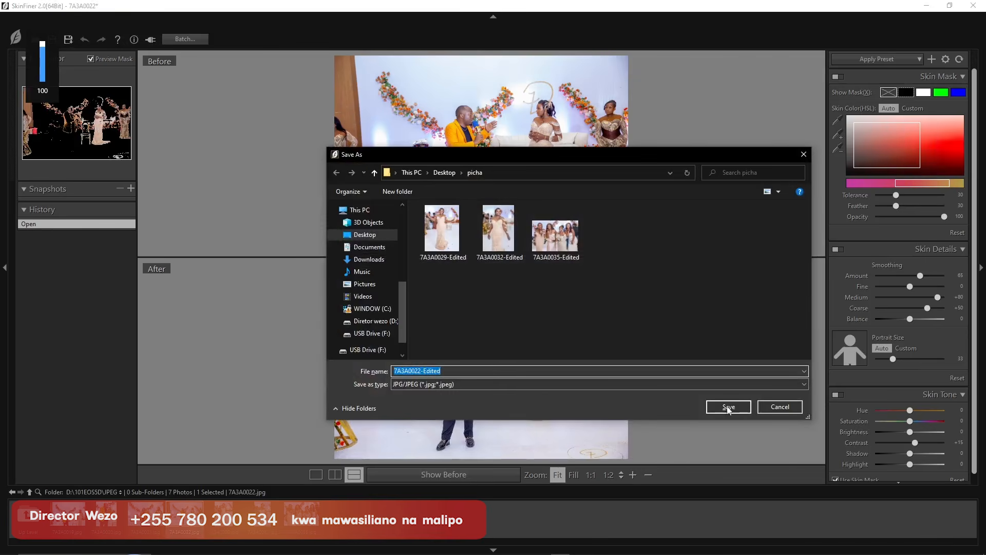
left_click(728, 407)
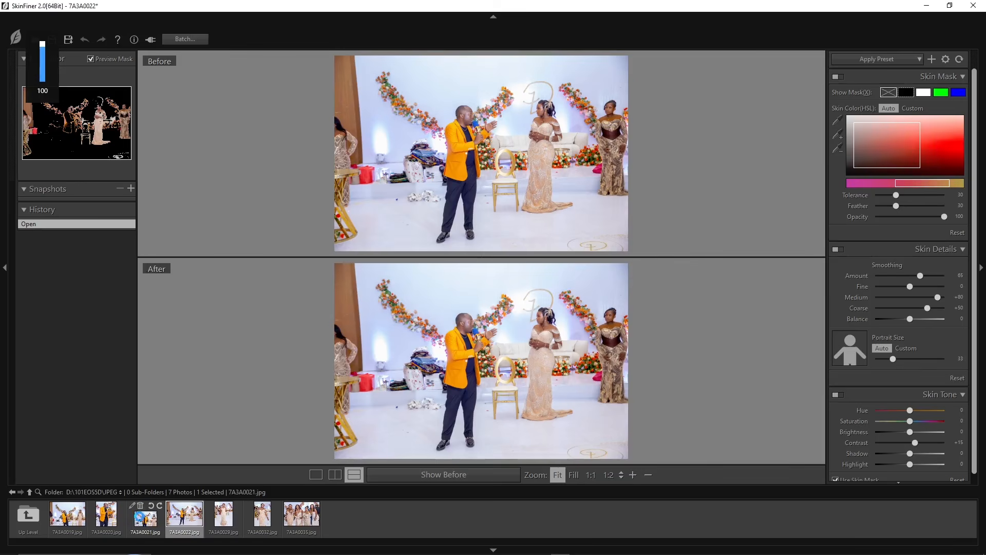
Open 7A3A0021.jpg and save its smoothed version as the JPEG 7A3A0021-Edited in the picha folder.
left_click(146, 520)
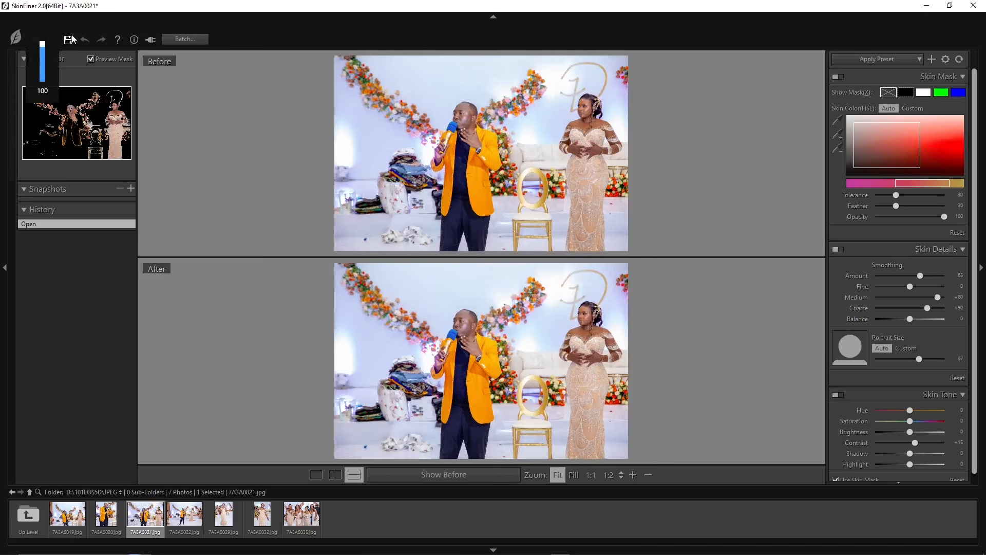
left_click(68, 40)
left_click(523, 343)
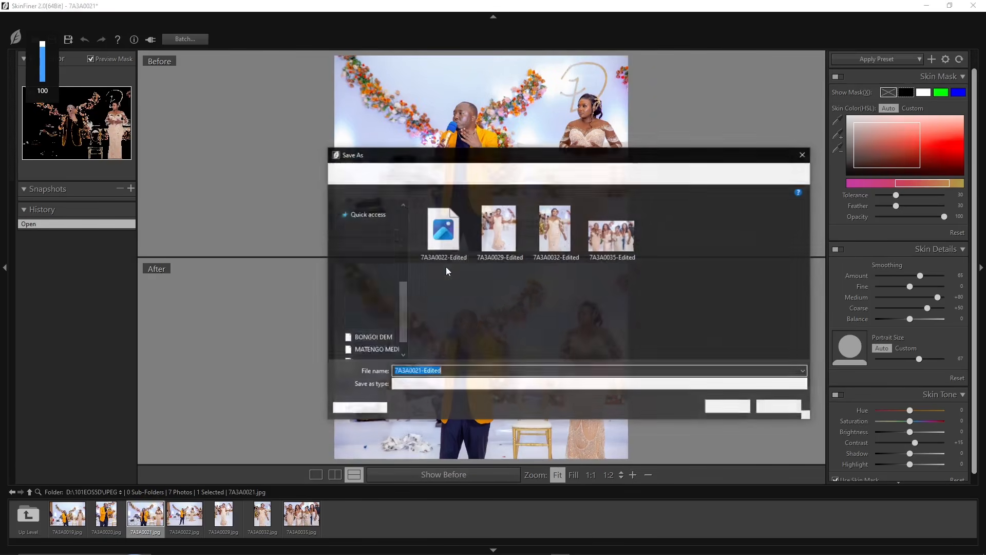
left_click(727, 410)
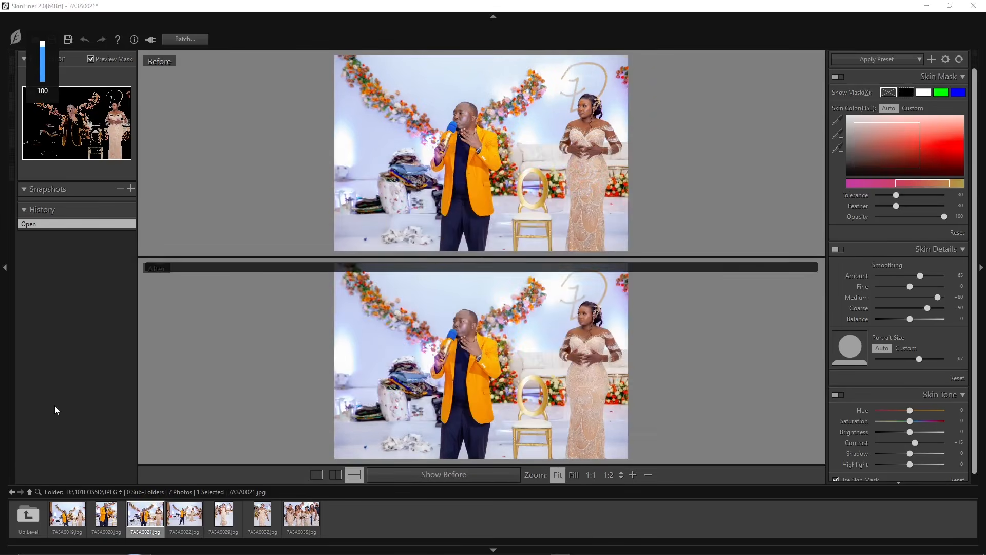
Open 7A3A0020.jpg and save its smoothed version as the JPEG 7A3A0020-Edited in the picha folder.
left_click(102, 524)
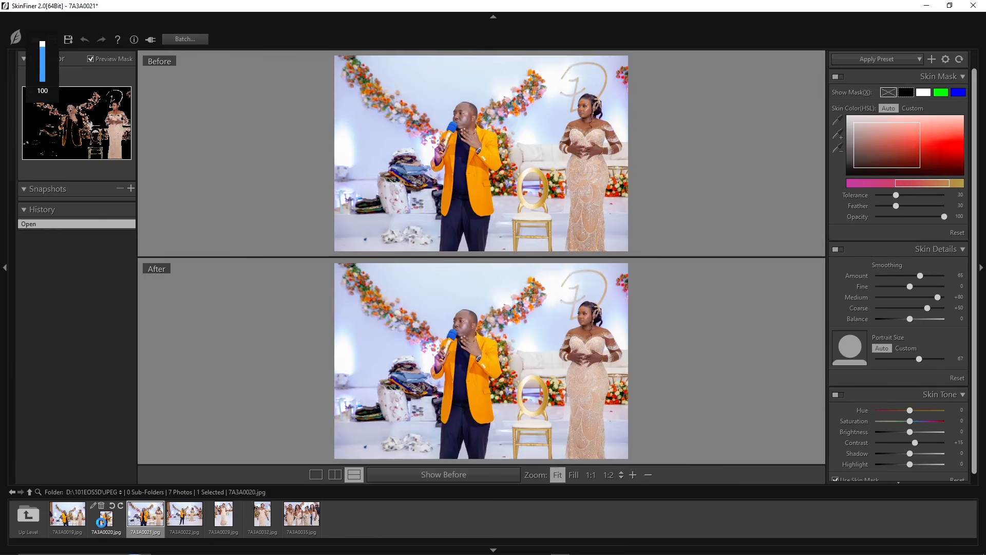
left_click(69, 40)
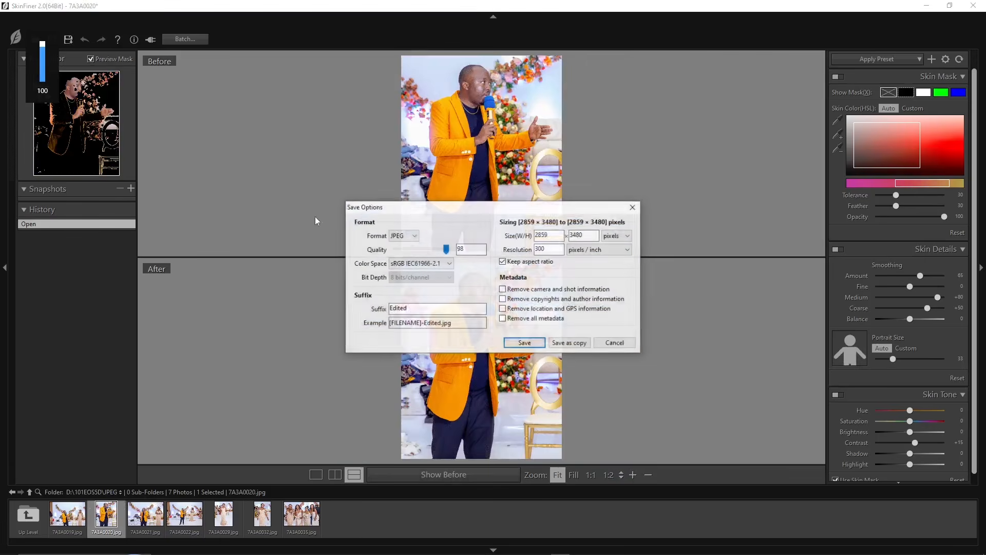
left_click(522, 343)
left_click(741, 408)
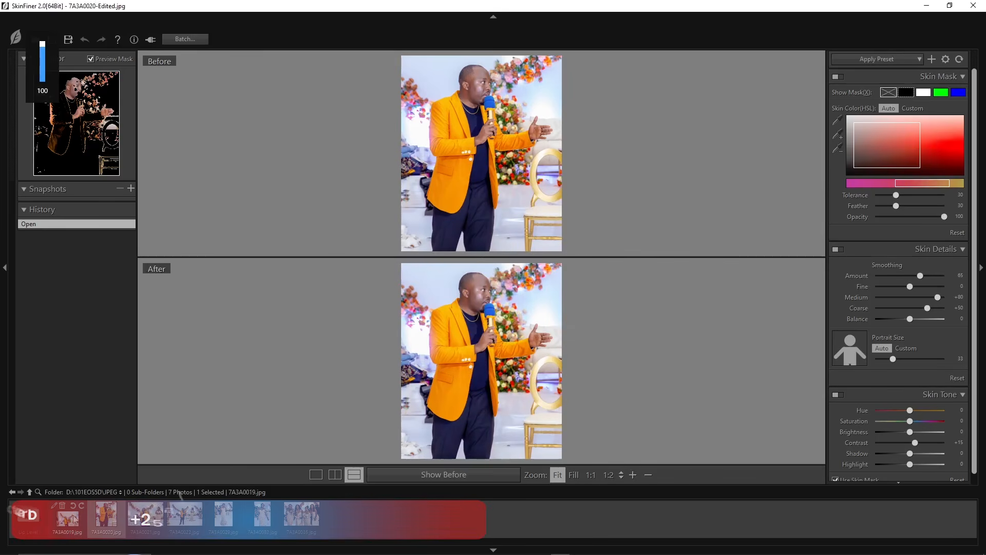
Open 7A3A0019.jpg and save its smoothed version as the JPEG 7A3A0019-Edited in the picha folder.
double_click(75, 519)
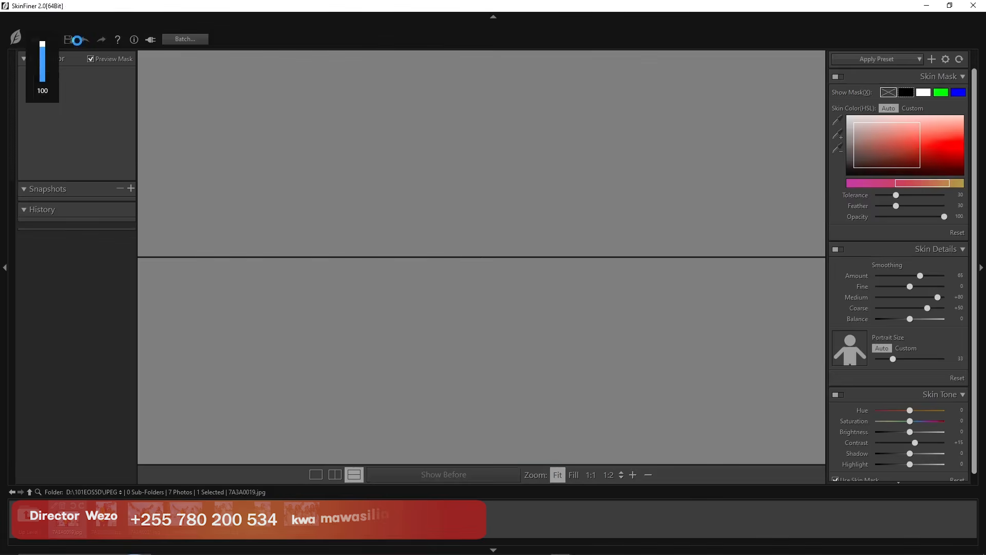
left_click(69, 39)
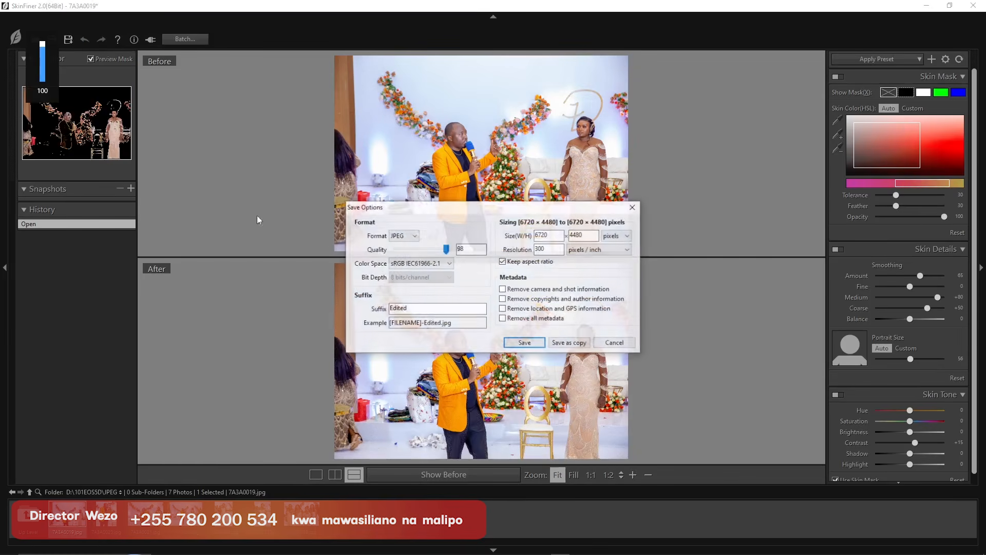
left_click(522, 343)
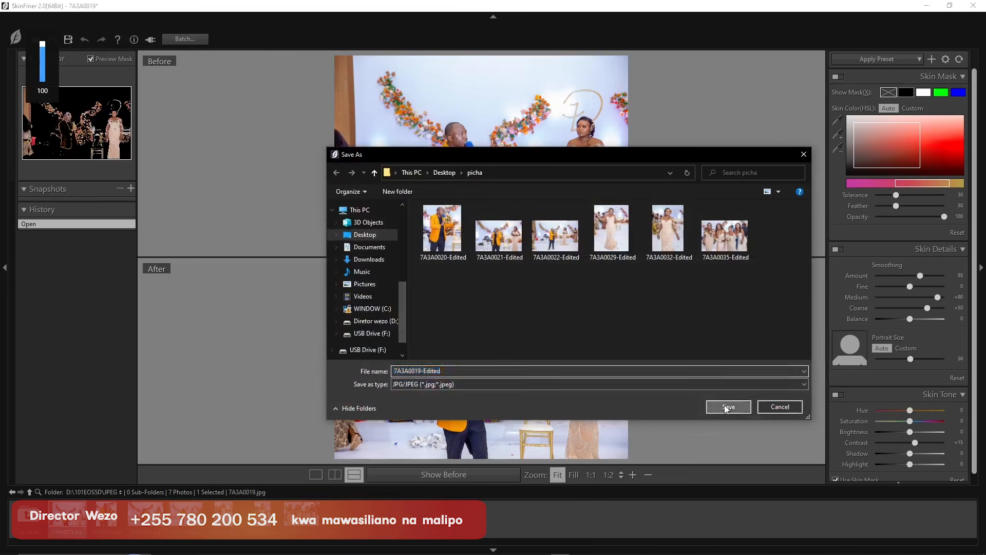
left_click(725, 407)
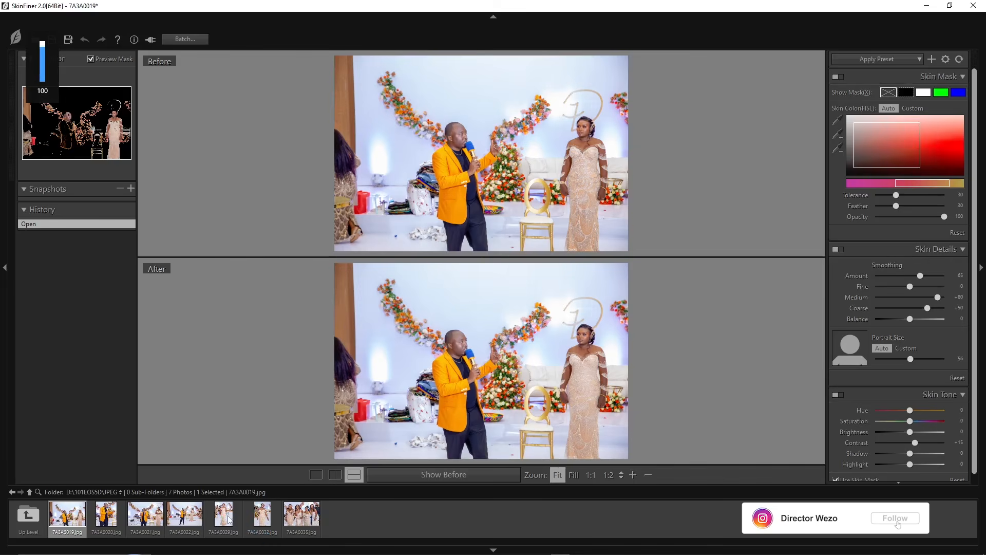
Reopen the group photo 7A3A0035.jpg and 7A3A0032.jpg and compare the faces before and after smoothing at close zoom.
left_click(302, 515)
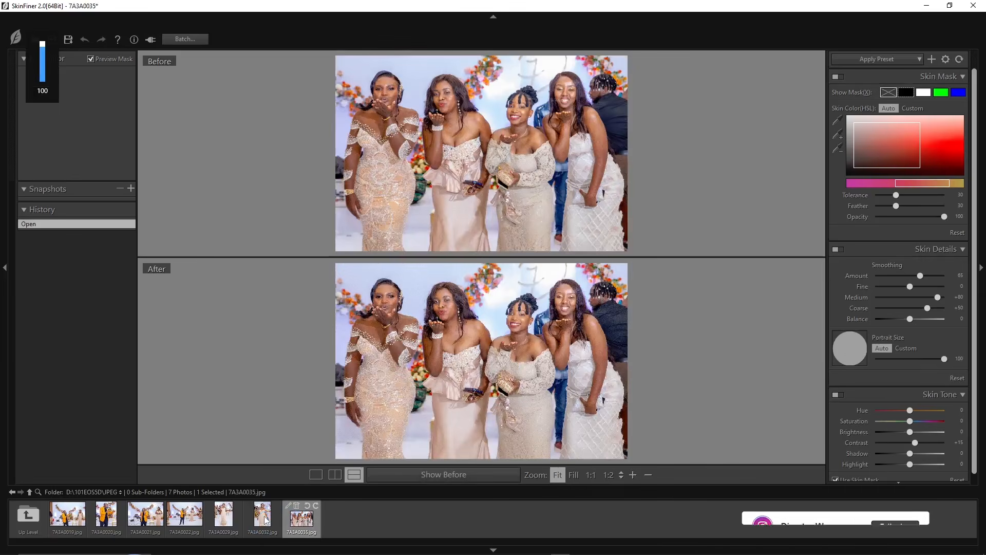
left_click(436, 304)
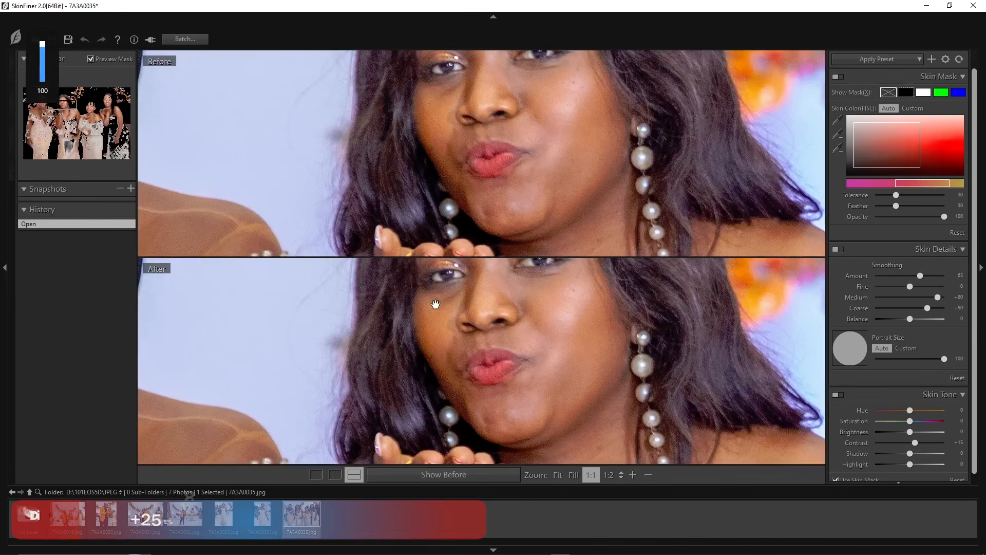
left_click(503, 329)
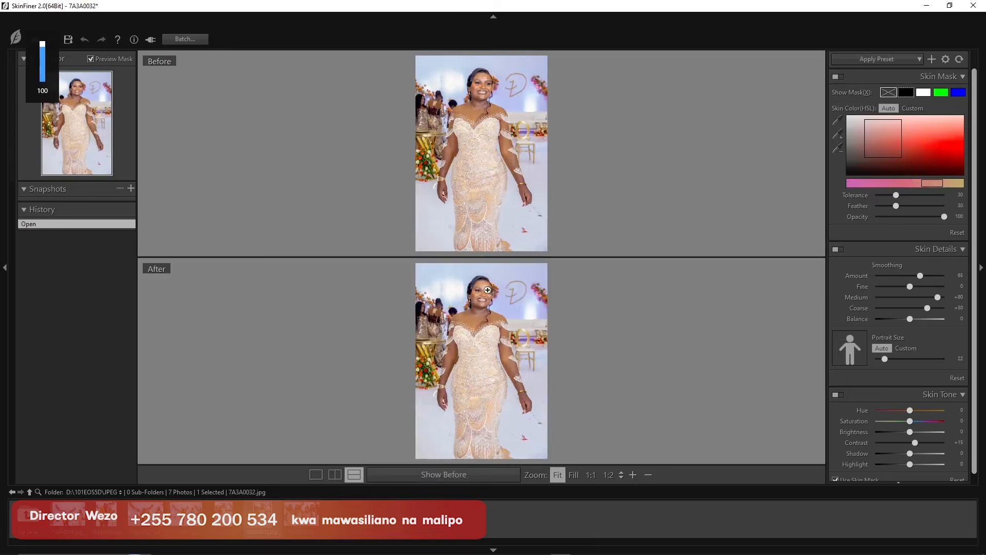
left_click(487, 290)
left_click_drag(492, 316, 470, 383)
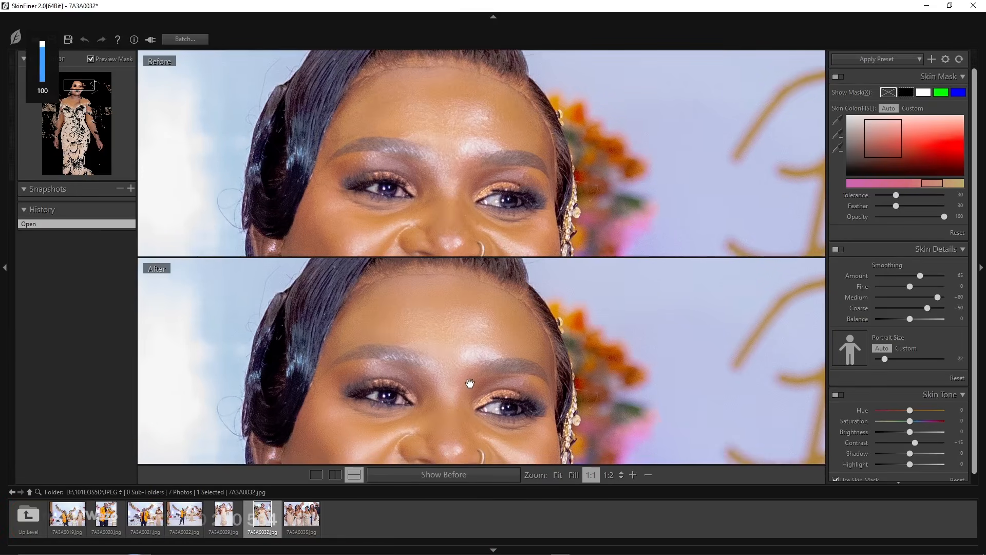
scroll(470, 384, "down", 2)
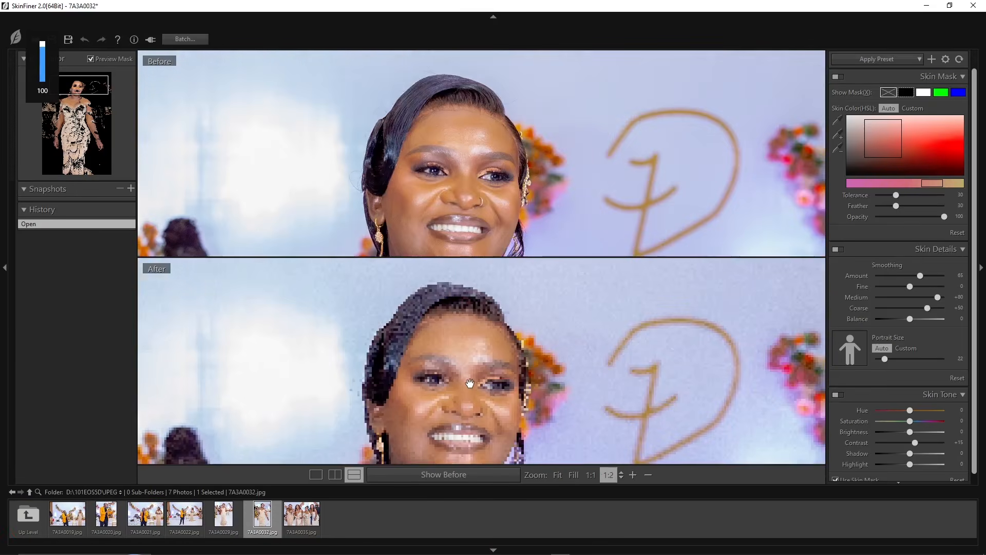
scroll(470, 383, "down", 1)
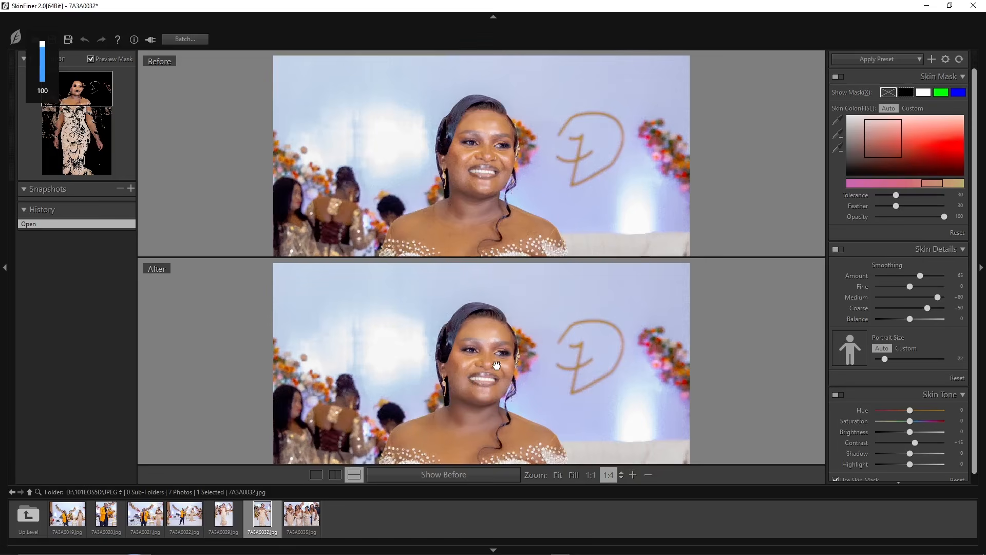
left_click_drag(496, 365, 500, 350)
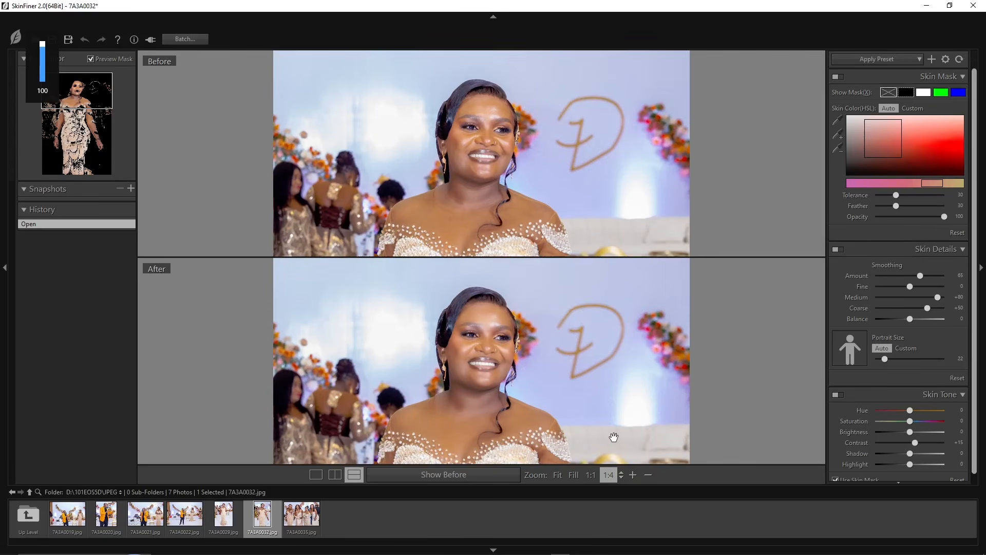